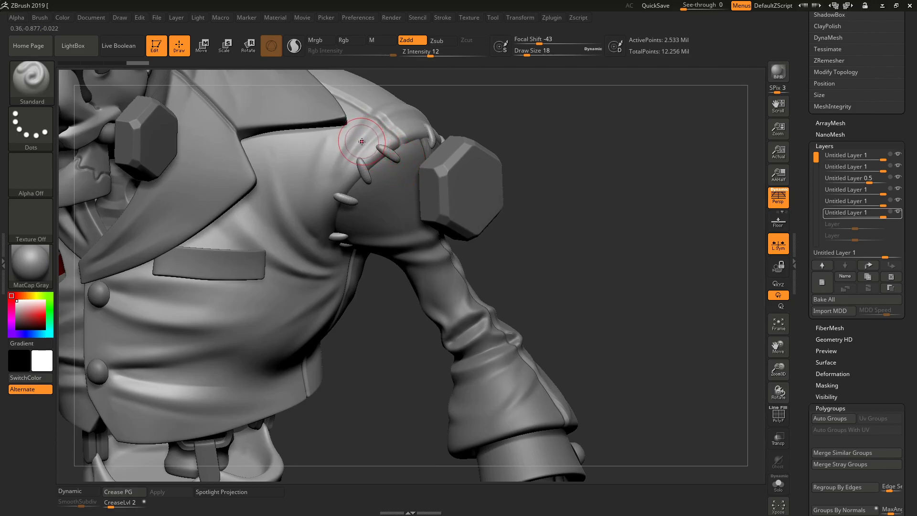
pyautogui.moveTo(557, 161); pyautogui.dragTo(628, 311)
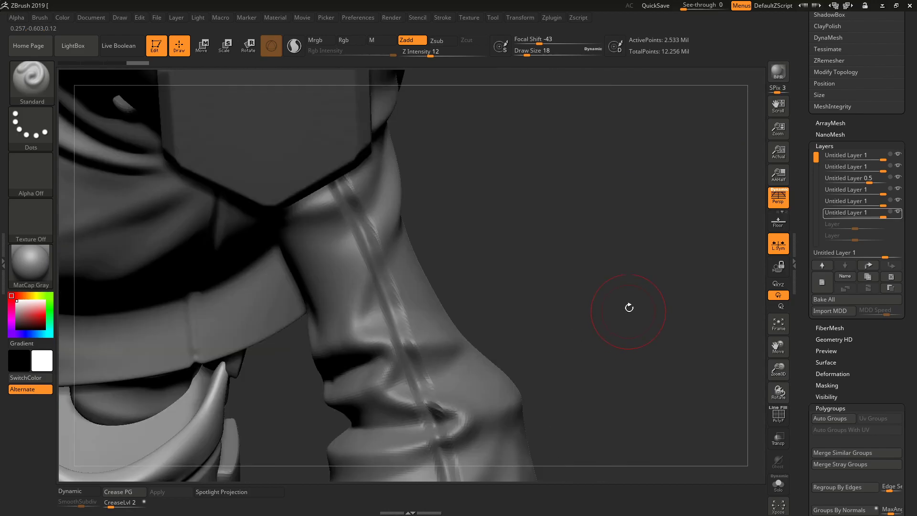
pyautogui.moveTo(633, 266)
pyautogui.mouseDown()
pyautogui.moveTo(624, 242)
pyautogui.moveTo(628, 319)
pyautogui.moveTo(636, 319)
pyautogui.moveTo(624, 270)
pyautogui.moveTo(610, 268)
pyautogui.moveTo(640, 263)
pyautogui.mouseUp()
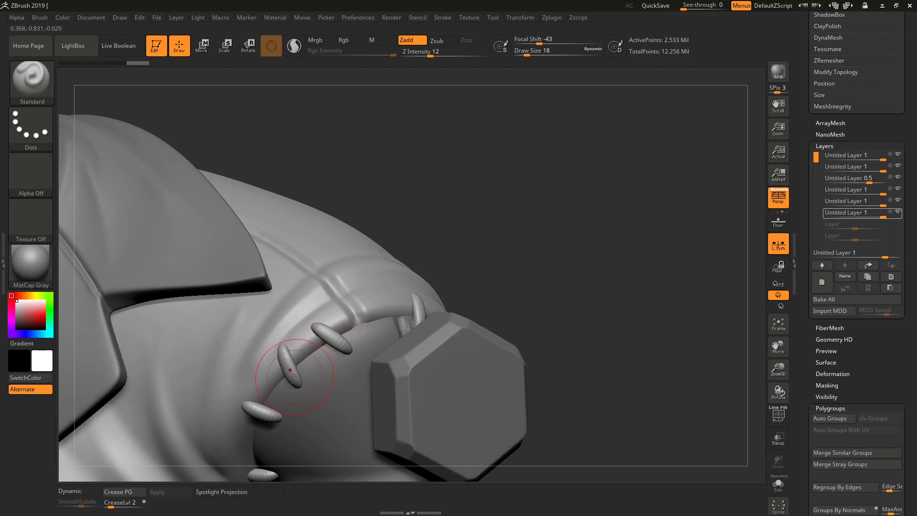
pyautogui.moveTo(489, 211); pyautogui.dragTo(292, 293)
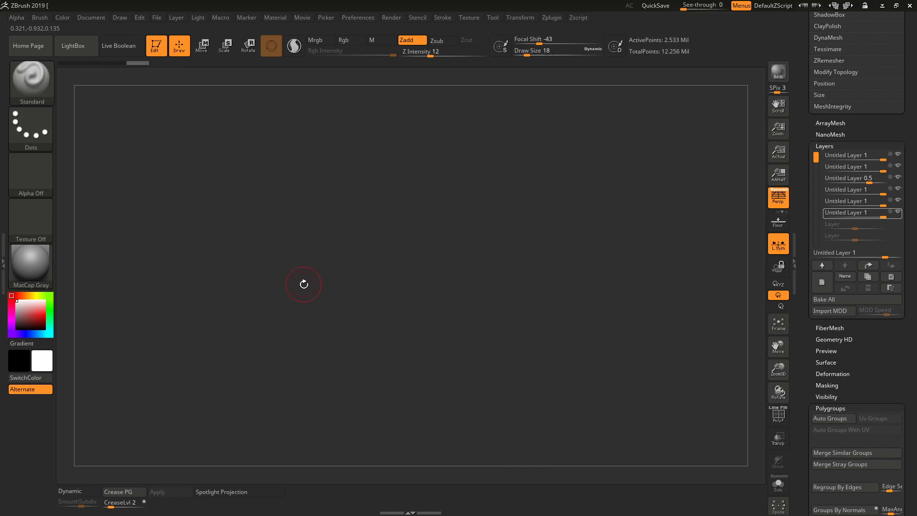
pyautogui.press('f')
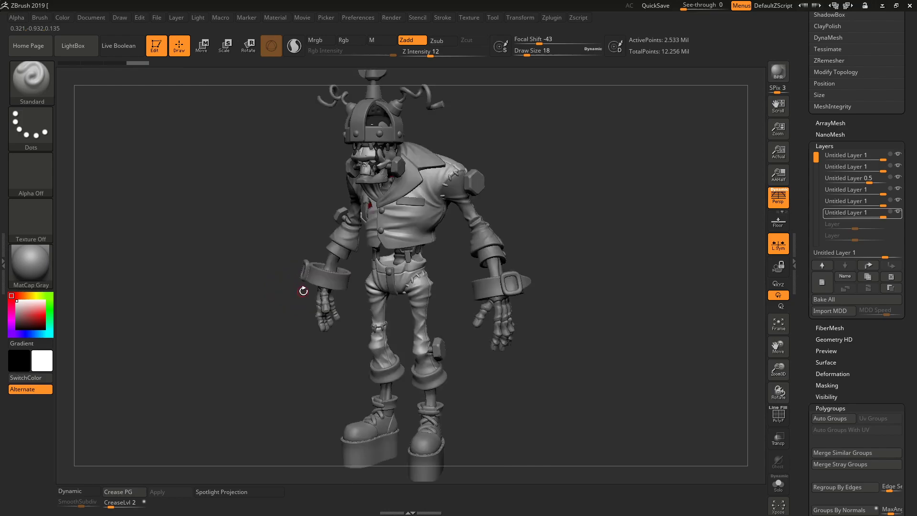
# Set the draw size to 11 and subdivide the shoulder seam stitches twice
pyautogui.keyDown('alt'); pyautogui.moveTo(586, 133); pyautogui.dragTo(597, 217); pyautogui.keyUp('alt')
pyautogui.keyDown('alt'); pyautogui.click(448, 193); pyautogui.keyUp('alt')
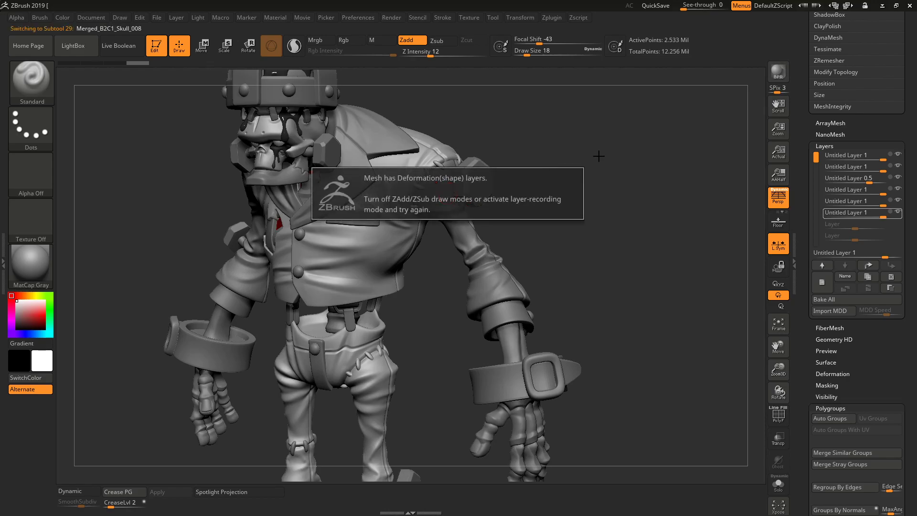
pyautogui.moveTo(605, 158); pyautogui.dragTo(513, 152)
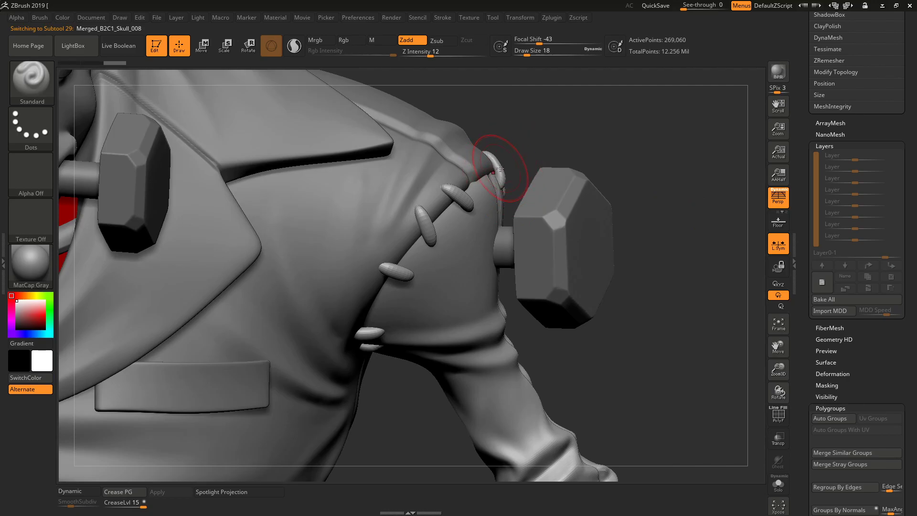
pyautogui.press('s')
pyautogui.moveTo(451, 218); pyautogui.dragTo(448, 217)
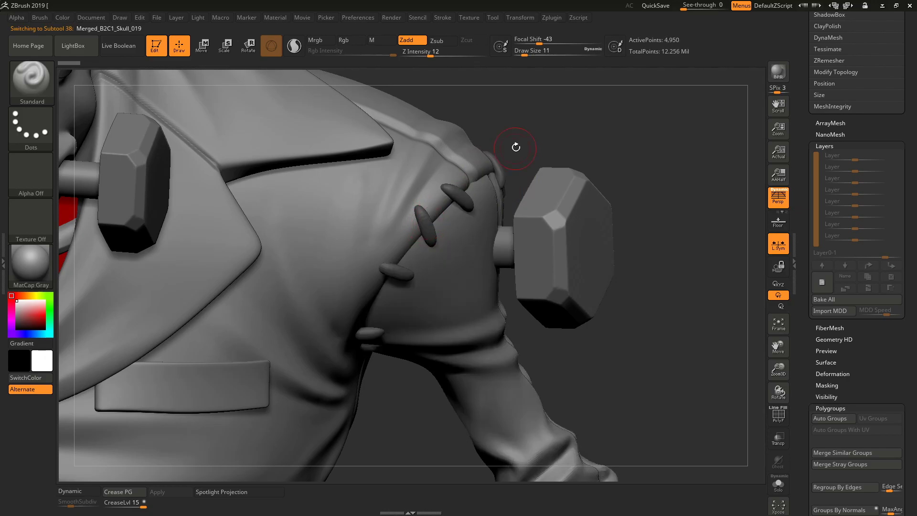
pyautogui.press('ctrl')
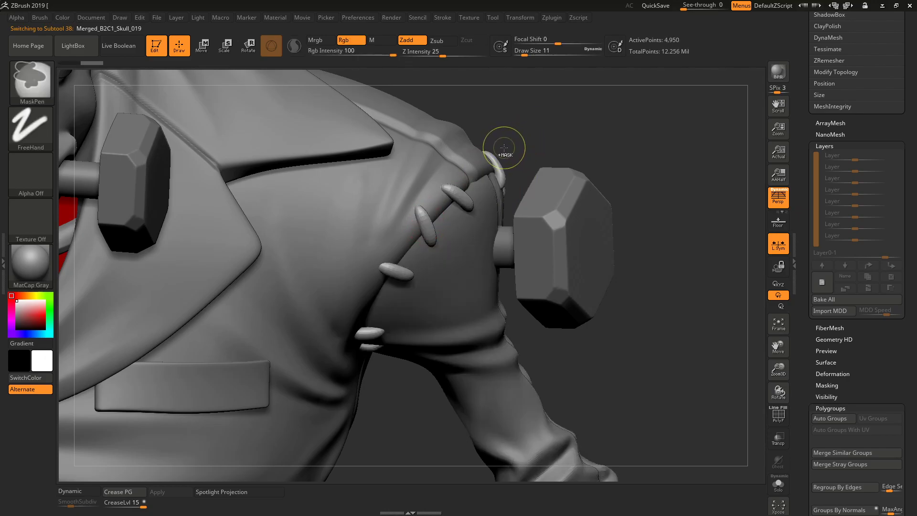
pyautogui.hotkey('ctrl', 'd')
pyautogui.hotkey('ctrl', 'd')
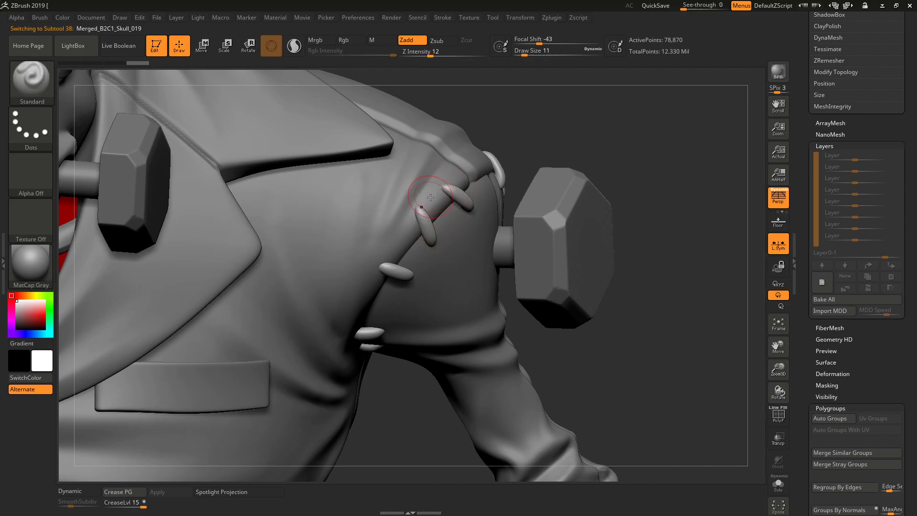
# Add a new layer to the jacket mesh and set the draw size to 5
pyautogui.keyDown('alt'); pyautogui.click(422, 165); pyautogui.keyUp('alt')
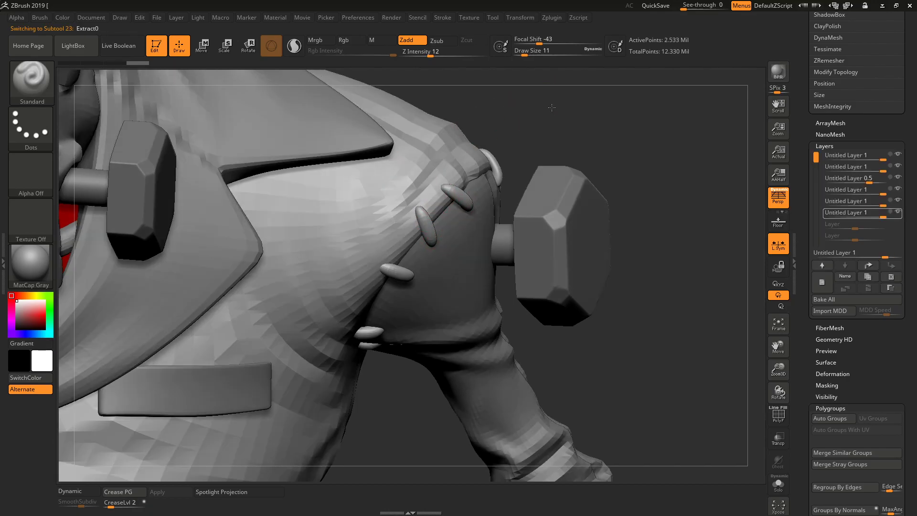
pyautogui.click(821, 283)
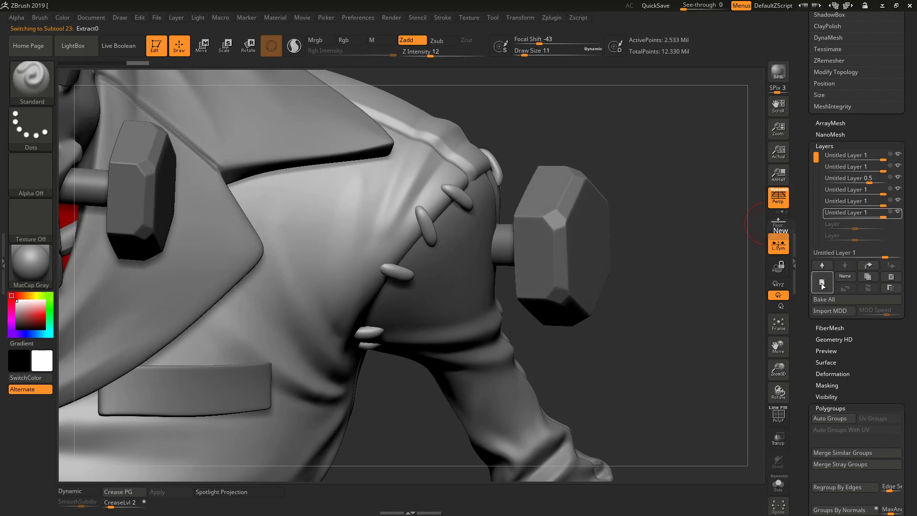
pyautogui.press('ctrl')
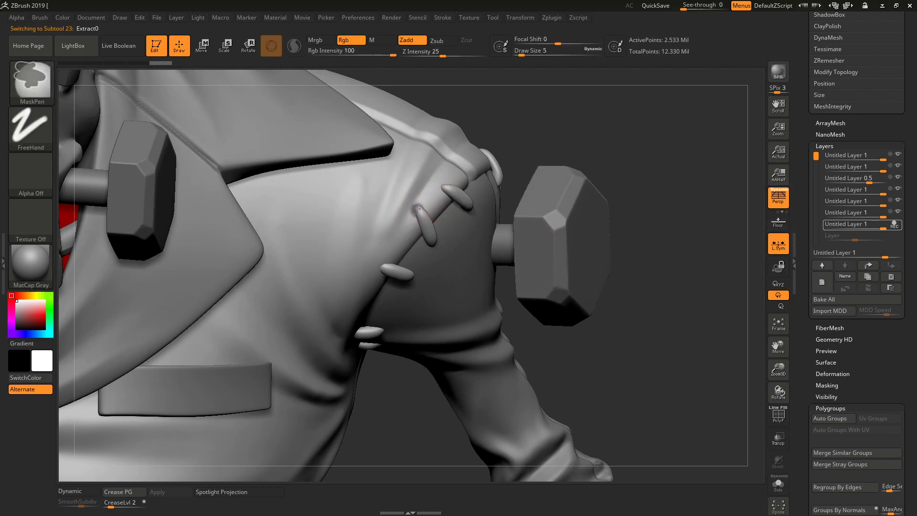
# Mask small round spots on the jacket where the shoulder stitches enter the fabric along the armhole seam
pyautogui.keyDown('ctrl'); pyautogui.moveTo(420, 207); pyautogui.dragTo(445, 188); pyautogui.keyUp('ctrl')
pyautogui.click(444, 188)
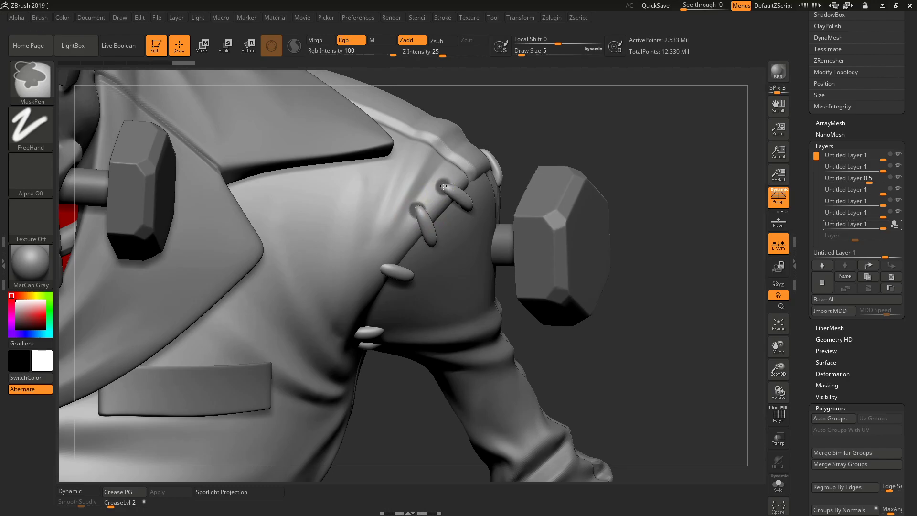
pyautogui.click(383, 265)
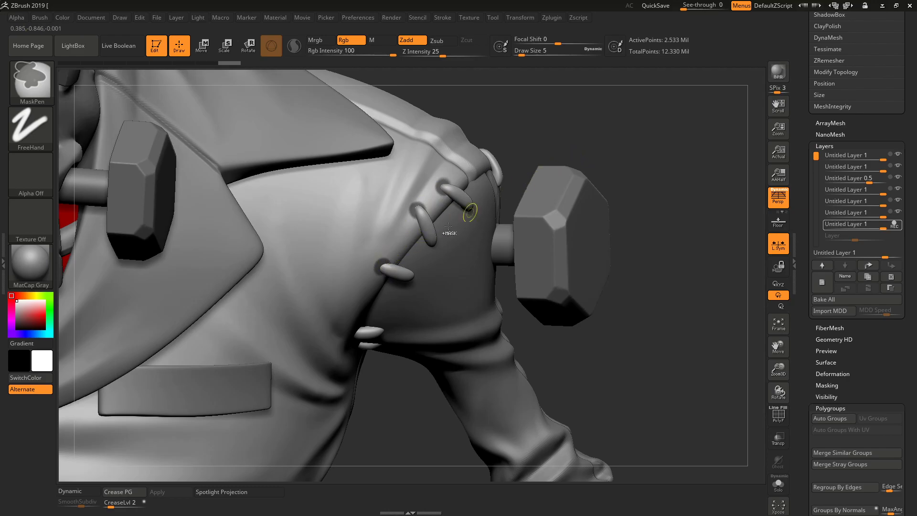
pyautogui.keyDown('ctrl'); pyautogui.moveTo(379, 266); pyautogui.dragTo(386, 264); pyautogui.keyUp('ctrl')
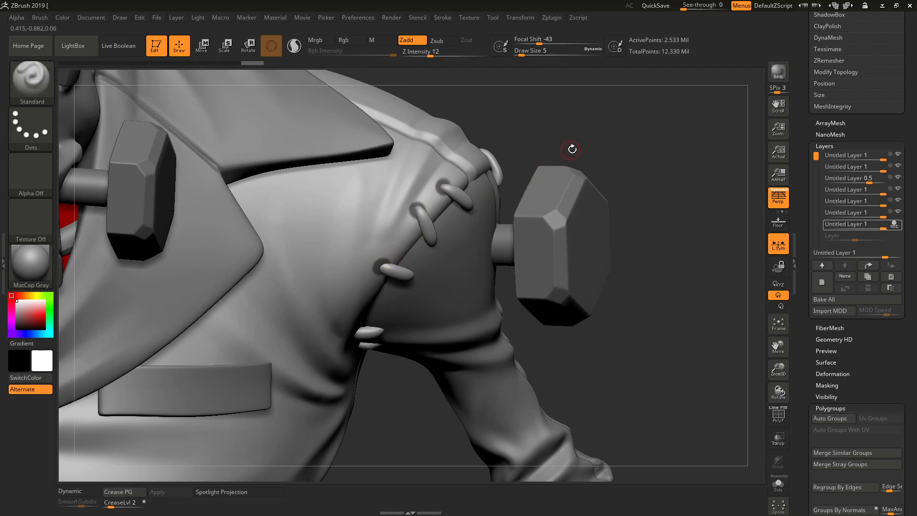
pyautogui.moveTo(571, 144); pyautogui.dragTo(429, 244)
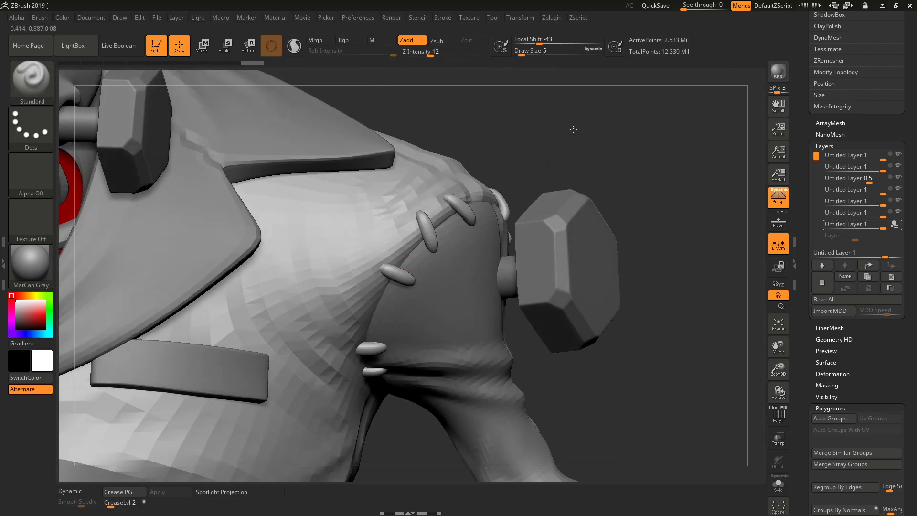
pyautogui.moveTo(573, 131); pyautogui.dragTo(363, 354)
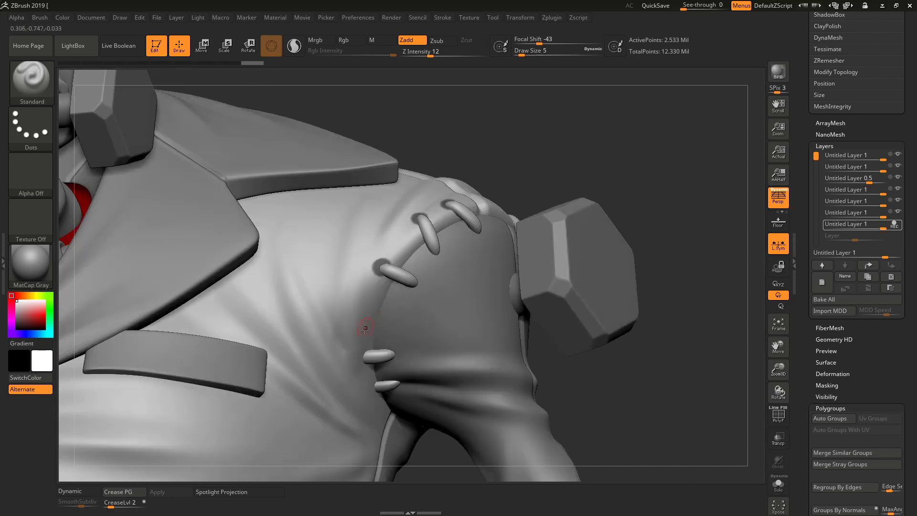
pyautogui.keyDown('ctrl'); pyautogui.click(365, 356); pyautogui.keyUp('ctrl')
# Strengthen and touch up the masked spots around the jacket-side ends of the shoulder stitches
pyautogui.moveTo(579, 137)
pyautogui.mouseDown()
pyautogui.moveTo(591, 151)
pyautogui.moveTo(564, 105)
pyautogui.moveTo(561, 193)
pyautogui.moveTo(545, 207)
pyautogui.moveTo(506, 145)
pyautogui.mouseUp()
pyautogui.moveTo(495, 238)
pyautogui.keyDown('alt'); pyautogui.mouseDown()
pyautogui.moveTo(525, 166)
pyautogui.moveTo(567, 164)
pyautogui.moveTo(555, 168)
pyautogui.moveTo(557, 160)
pyautogui.moveTo(557, 171)
pyautogui.moveTo(557, 159)
pyautogui.moveTo(519, 192)
pyautogui.mouseUp(); pyautogui.keyUp('alt')
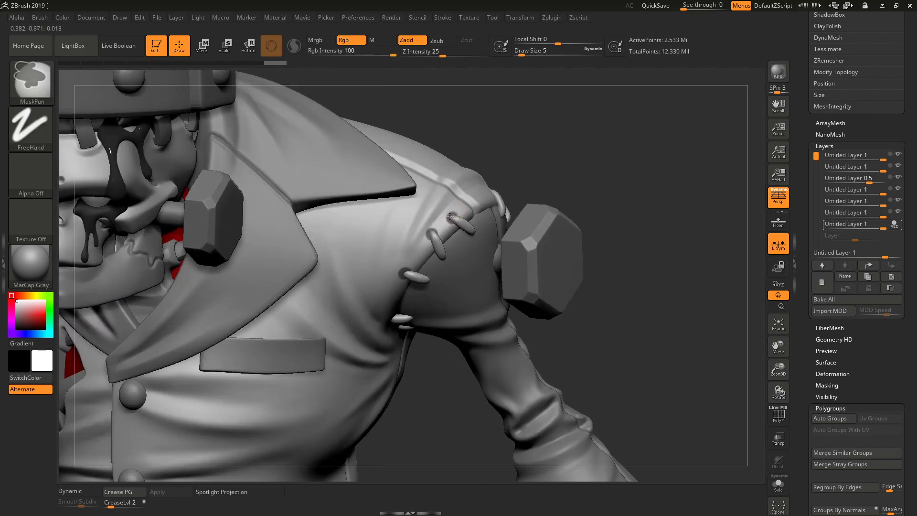
pyautogui.keyDown('ctrl'); pyautogui.moveTo(451, 218); pyautogui.dragTo(431, 233); pyautogui.keyUp('ctrl')
pyautogui.keyDown('ctrl'); pyautogui.moveTo(405, 273); pyautogui.dragTo(404, 273); pyautogui.keyUp('ctrl')
pyautogui.moveTo(542, 153); pyautogui.dragTo(519, 128)
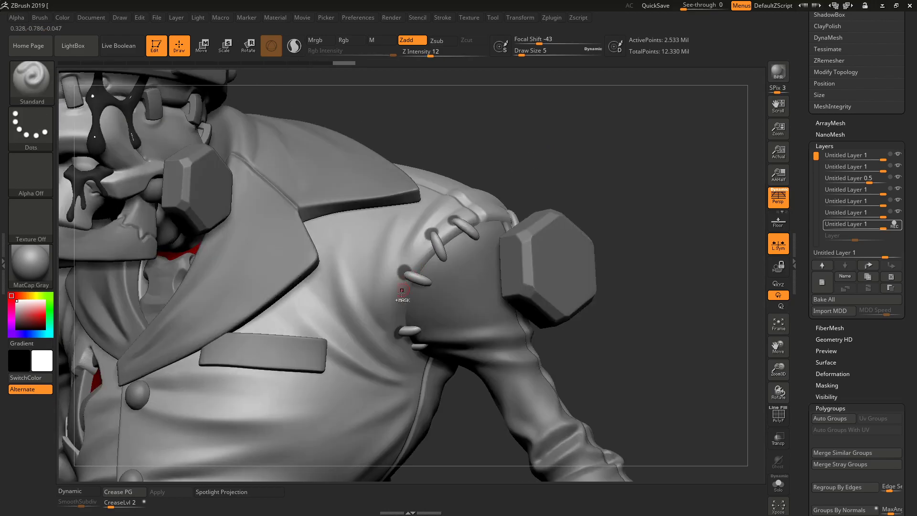
pyautogui.keyDown('ctrl'); pyautogui.moveTo(399, 330); pyautogui.dragTo(397, 330); pyautogui.keyUp('ctrl')
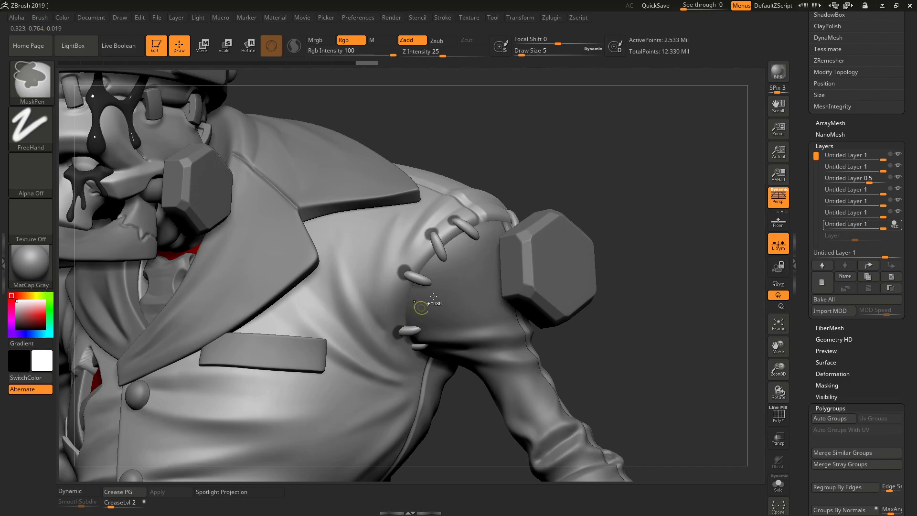
# Invert the jacket's mask so that only the spots at the stitch ends can be deformed
pyautogui.moveTo(586, 162); pyautogui.dragTo(595, 172)
pyautogui.press('ctrl')
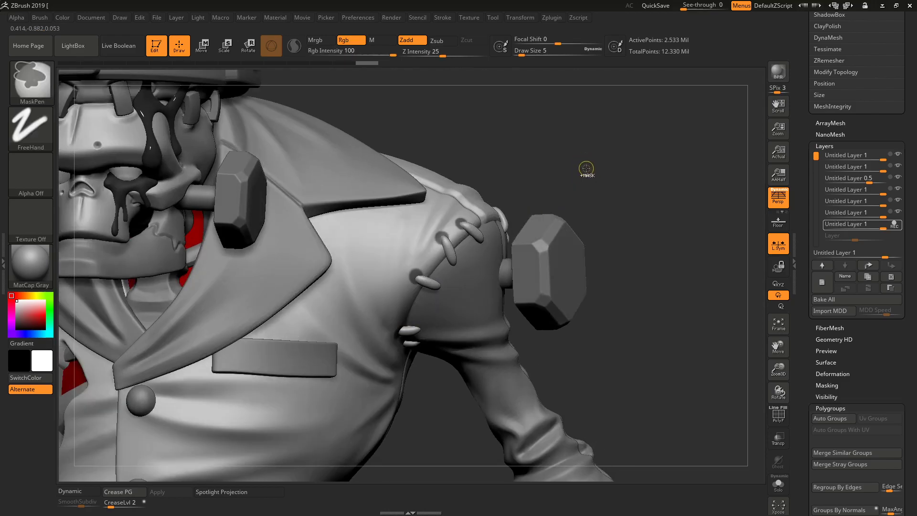
pyautogui.keyDown('ctrl'); pyautogui.click(587, 168); pyautogui.keyUp('ctrl')
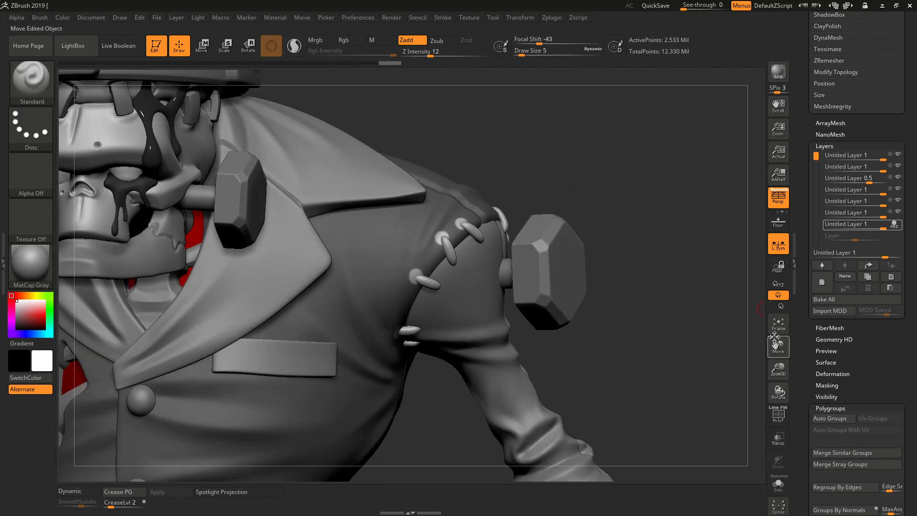
# Apply an Inflate deformation of -7 to sink the unmasked stitch holes into the jacket
pyautogui.moveTo(804, 356); pyautogui.dragTo(802, 231)
pyautogui.moveTo(806, 173); pyautogui.dragTo(801, 272)
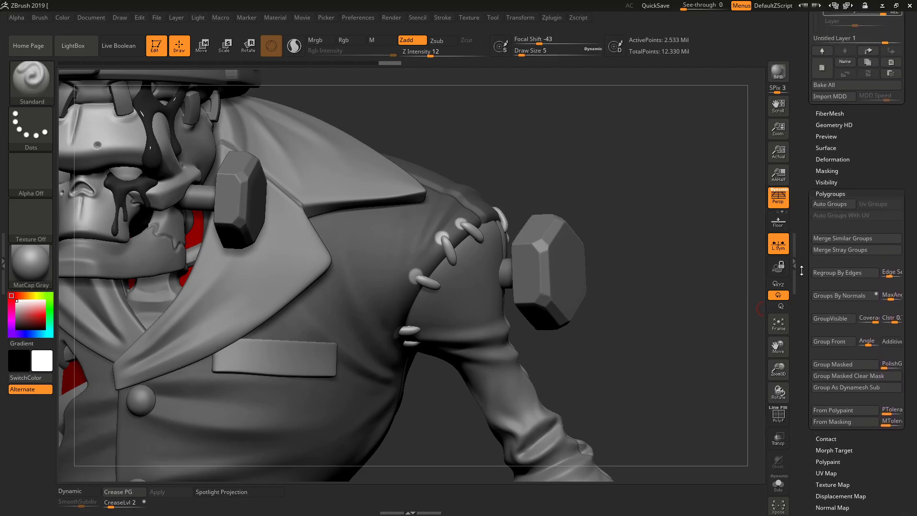
pyautogui.click(830, 160)
pyautogui.scroll(-10, 810, 191)
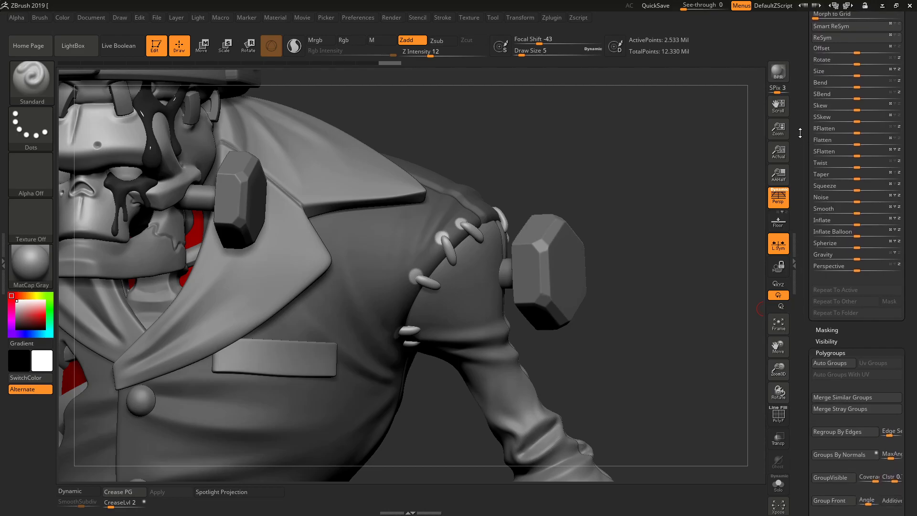
pyautogui.click(856, 225)
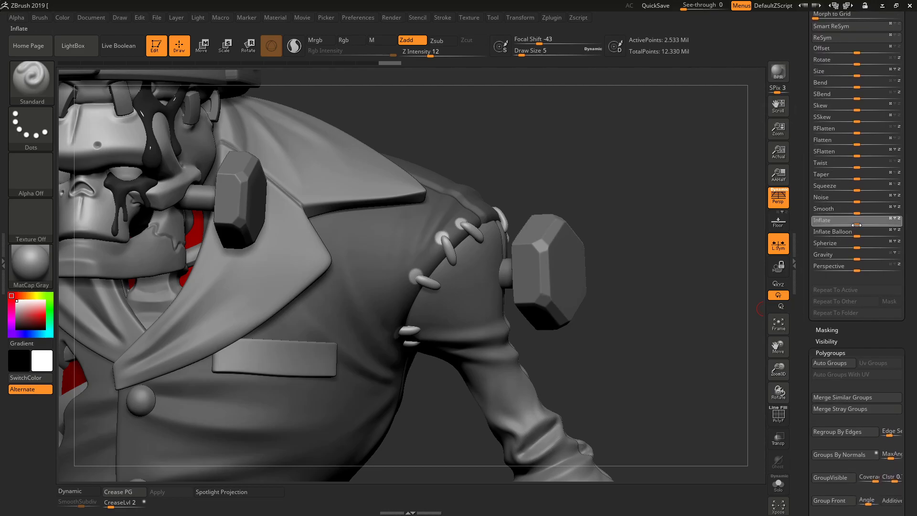
pyautogui.moveTo(854, 225); pyautogui.dragTo(852, 225)
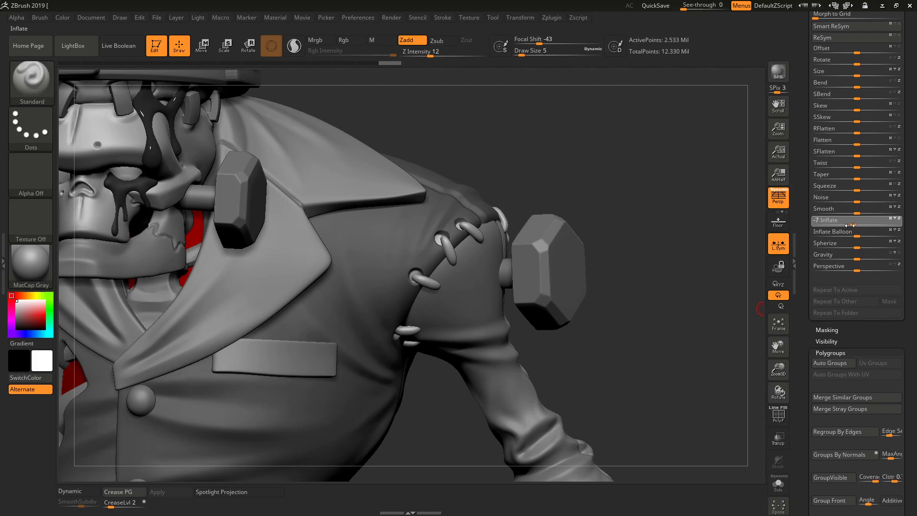
# Clear the jacket's mask and smooth the edges of the stitch holes along the shoulder seam
pyautogui.keyDown('ctrl'); pyautogui.moveTo(669, 191); pyautogui.dragTo(597, 197); pyautogui.keyUp('ctrl')
pyautogui.keyDown('shift'); pyautogui.moveTo(470, 221); pyautogui.dragTo(434, 253); pyautogui.keyUp('shift')
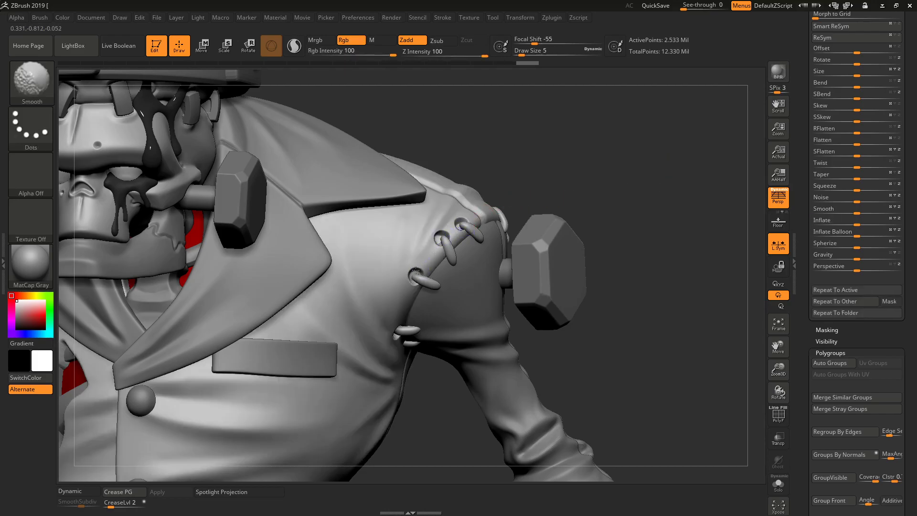
pyautogui.keyDown('shift'); pyautogui.moveTo(396, 334); pyautogui.dragTo(407, 327); pyautogui.keyUp('shift')
# Select the shoulder and sleeve mesh, subdivide it twice and undo the second subdivision
pyautogui.moveTo(577, 190); pyautogui.dragTo(470, 252)
pyautogui.keyDown('alt'); pyautogui.click(473, 251); pyautogui.keyUp('alt')
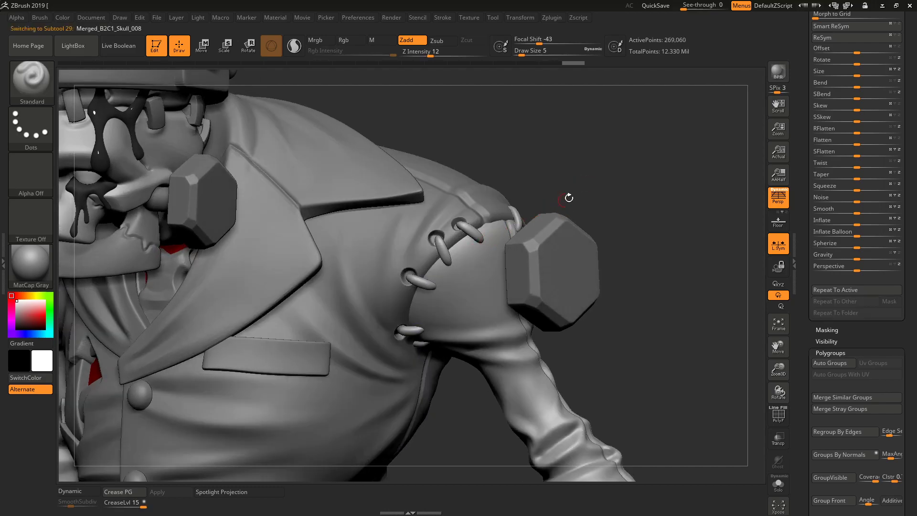
pyautogui.moveTo(563, 199); pyautogui.dragTo(632, 265)
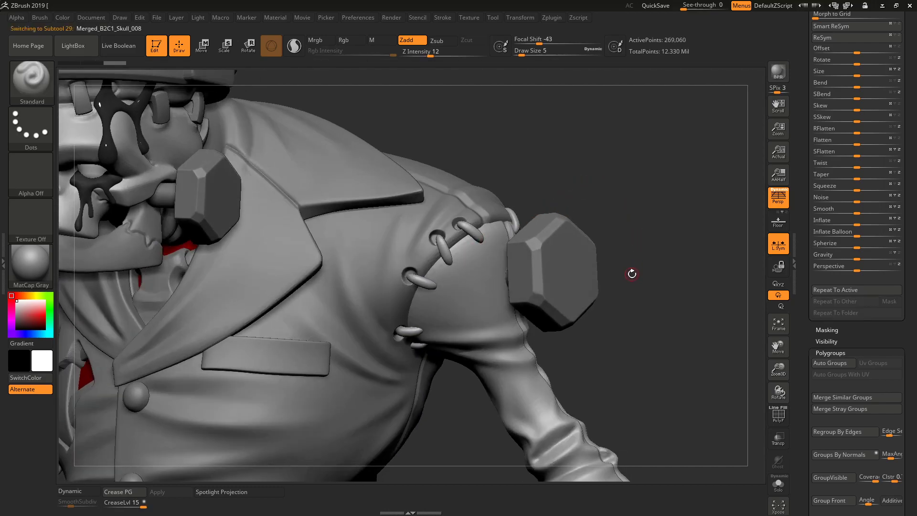
pyautogui.hotkey('ctrl', 'd')
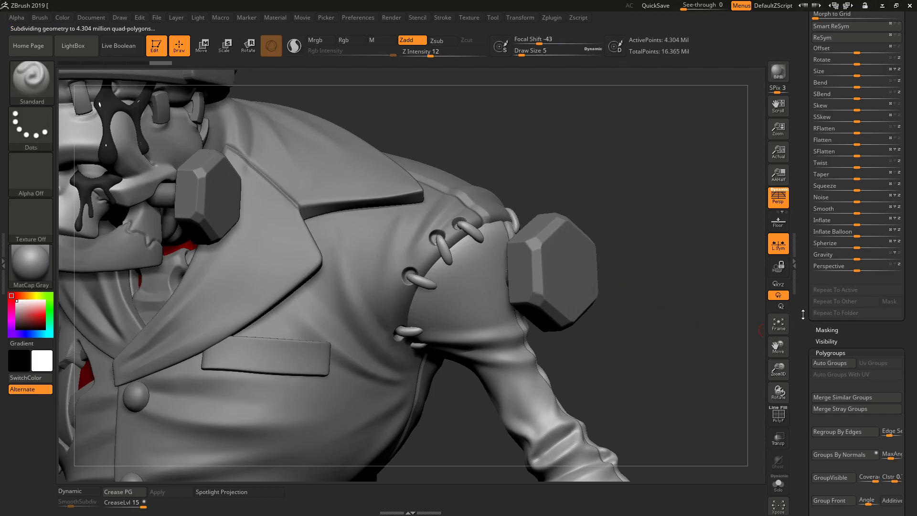
pyautogui.scroll(1, 803, 313)
pyautogui.hotkey('ctrl', 'z')
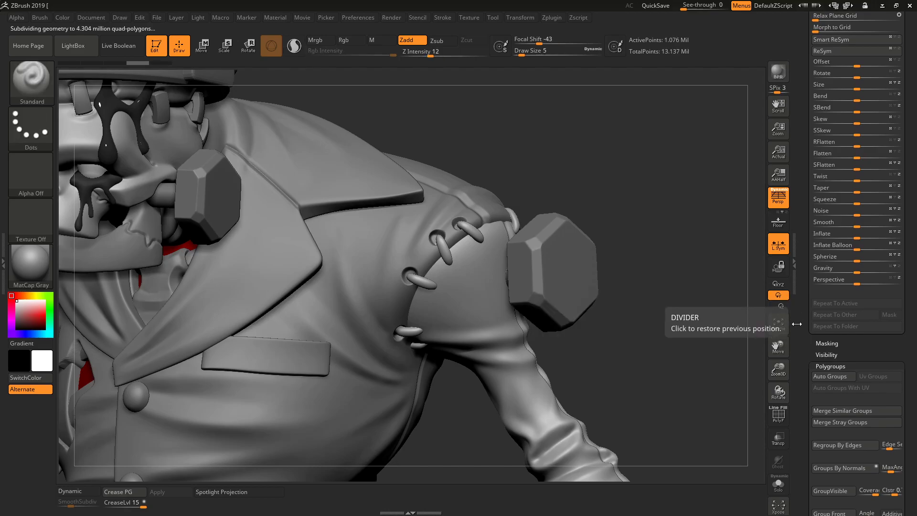
# Collapse the Deformation and Polygroups settings and add a new layer to the shoulder and sleeve mesh
pyautogui.scroll(10, 838, 245)
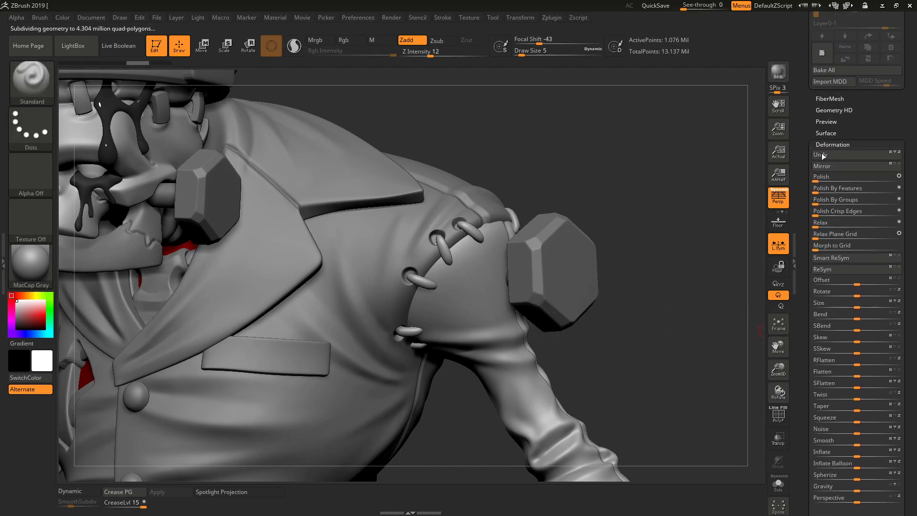
pyautogui.click(823, 144)
pyautogui.click(824, 180)
pyautogui.click(824, 179)
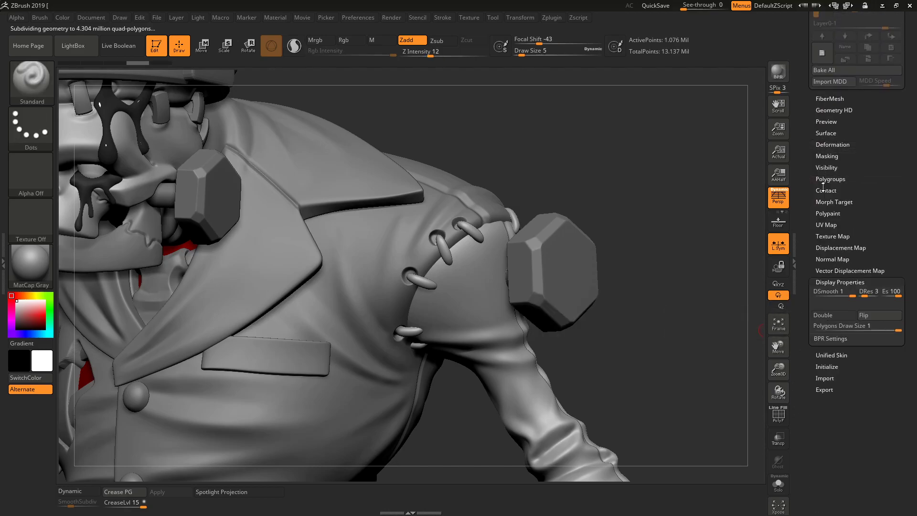
pyautogui.scroll(11, 828, 162)
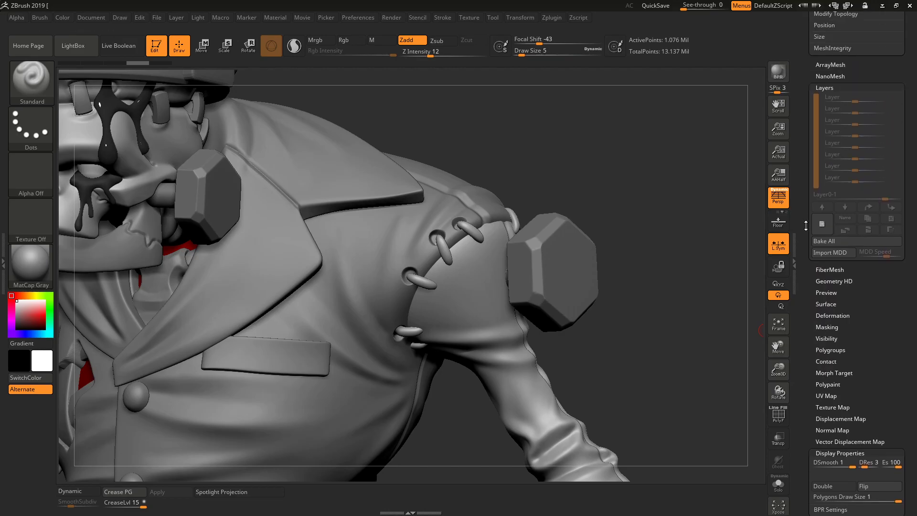
pyautogui.click(822, 294)
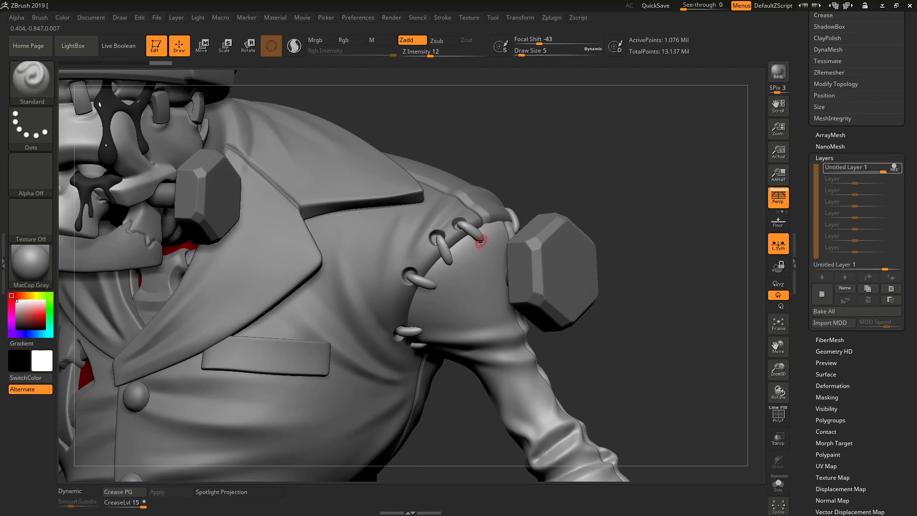
# Mask small spots on the sleeve where each stitch along the shoulder seam enters the fabric
pyautogui.press('ctrl')
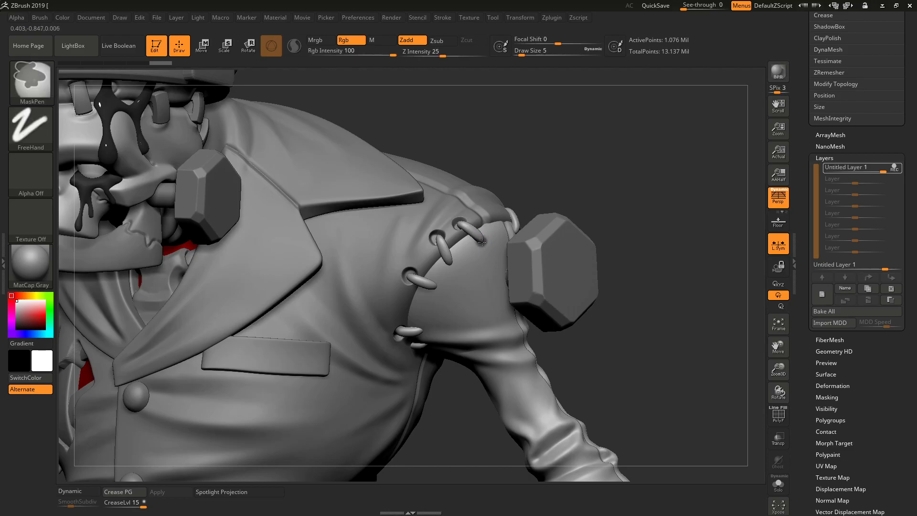
pyautogui.moveTo(480, 240)
pyautogui.keyDown('ctrl'); pyautogui.mouseDown()
pyautogui.moveTo(449, 264)
pyautogui.moveTo(478, 243)
pyautogui.mouseUp(); pyautogui.keyUp('ctrl')
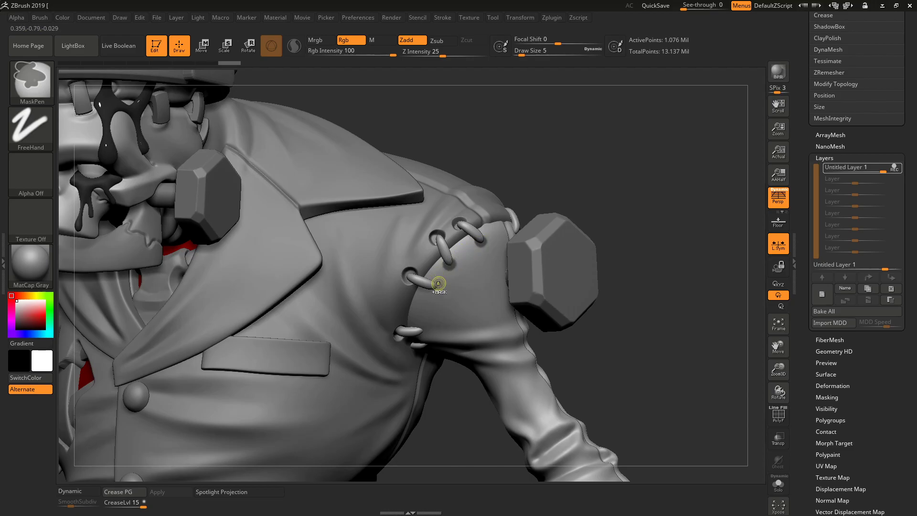
pyautogui.moveTo(614, 170); pyautogui.dragTo(614, 154)
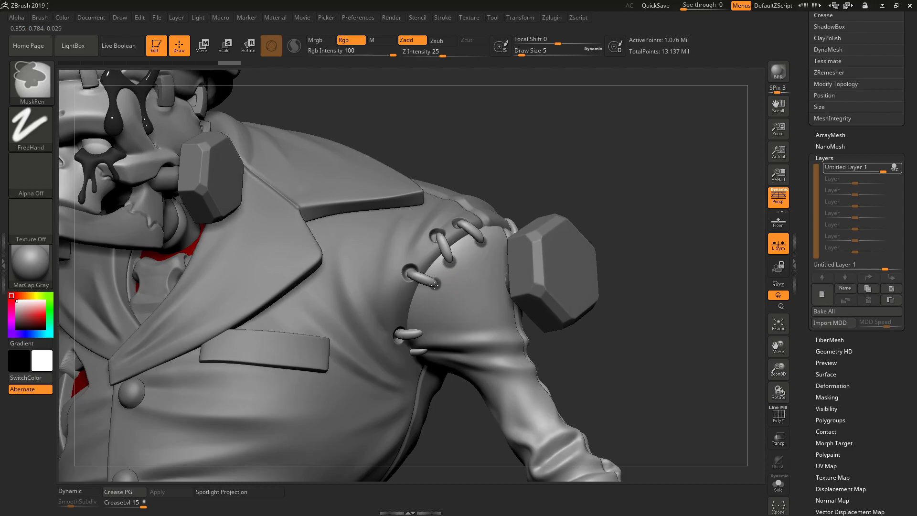
pyautogui.keyDown('ctrl'); pyautogui.moveTo(434, 285); pyautogui.dragTo(432, 286); pyautogui.keyUp('ctrl')
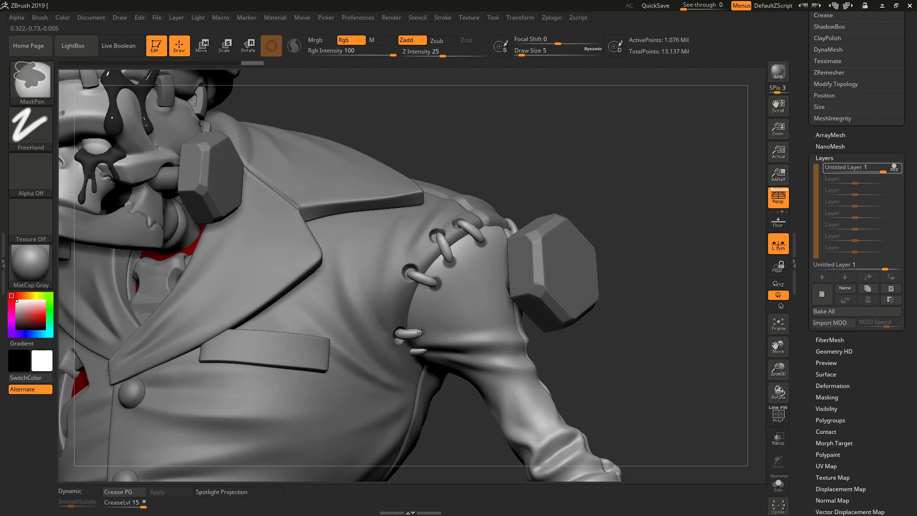
pyautogui.keyDown('ctrl'); pyautogui.click(418, 332); pyautogui.keyUp('ctrl')
pyautogui.keyDown('ctrl'); pyautogui.click(450, 261); pyautogui.keyUp('ctrl')
pyautogui.keyDown('ctrl'); pyautogui.click(451, 258); pyautogui.keyUp('ctrl')
pyautogui.keyDown('ctrl'); pyautogui.click(479, 241); pyautogui.keyUp('ctrl')
pyautogui.keyDown('ctrl'); pyautogui.click(456, 258); pyautogui.keyUp('ctrl')
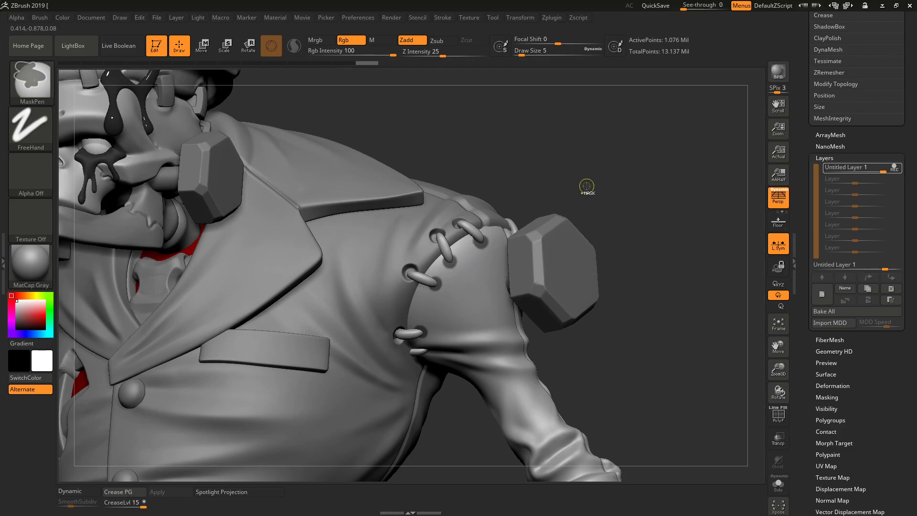
# Invert the sleeve's mask and apply an Inflate deformation of -9 to sink the stitch holes
pyautogui.keyDown('ctrl'); pyautogui.click(588, 206); pyautogui.keyUp('ctrl')
pyautogui.moveTo(797, 370); pyautogui.dragTo(816, 253)
pyautogui.click(826, 163)
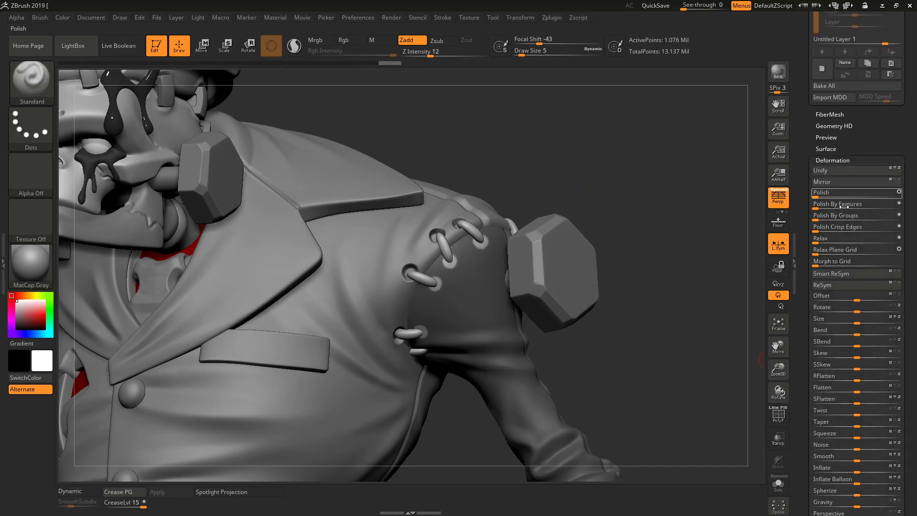
pyautogui.moveTo(808, 351); pyautogui.dragTo(851, 269)
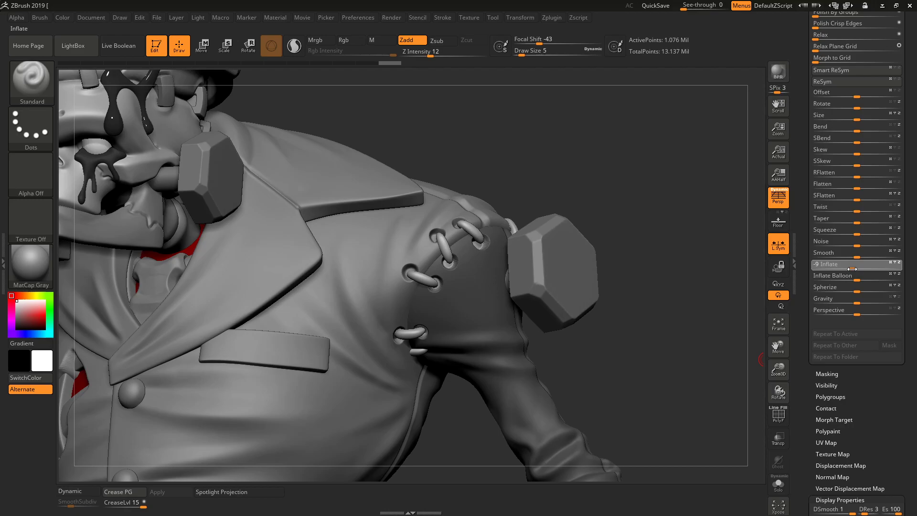
pyautogui.moveTo(851, 268); pyautogui.dragTo(852, 269)
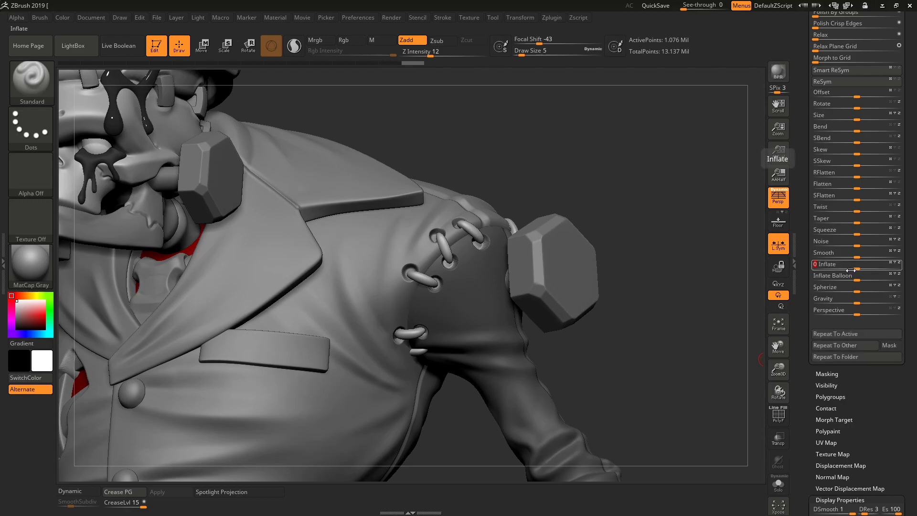
# Clear the sleeve's mask and smooth the edges of its stitch holes
pyautogui.keyDown('ctrl'); pyautogui.moveTo(655, 180); pyautogui.dragTo(674, 205); pyautogui.keyUp('ctrl')
pyautogui.keyDown('shift'); pyautogui.moveTo(460, 266); pyautogui.dragTo(452, 268); pyautogui.keyUp('shift')
pyautogui.keyDown('shift'); pyautogui.moveTo(489, 243); pyautogui.dragTo(479, 247); pyautogui.keyUp('shift')
pyautogui.keyDown('shift'); pyautogui.moveTo(437, 289); pyautogui.dragTo(440, 281); pyautogui.keyUp('shift')
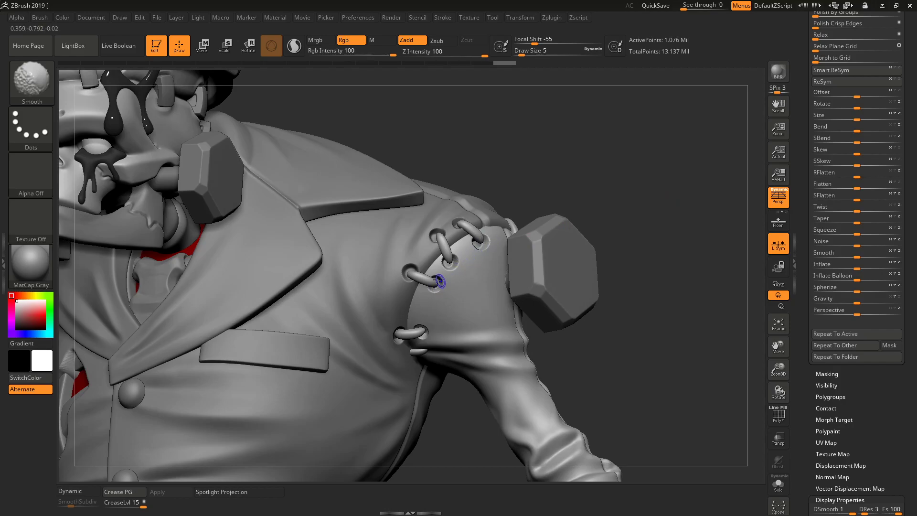
pyautogui.keyDown('shift'); pyautogui.moveTo(422, 327); pyautogui.dragTo(428, 332); pyautogui.keyUp('shift')
pyautogui.moveTo(581, 194); pyautogui.dragTo(576, 207)
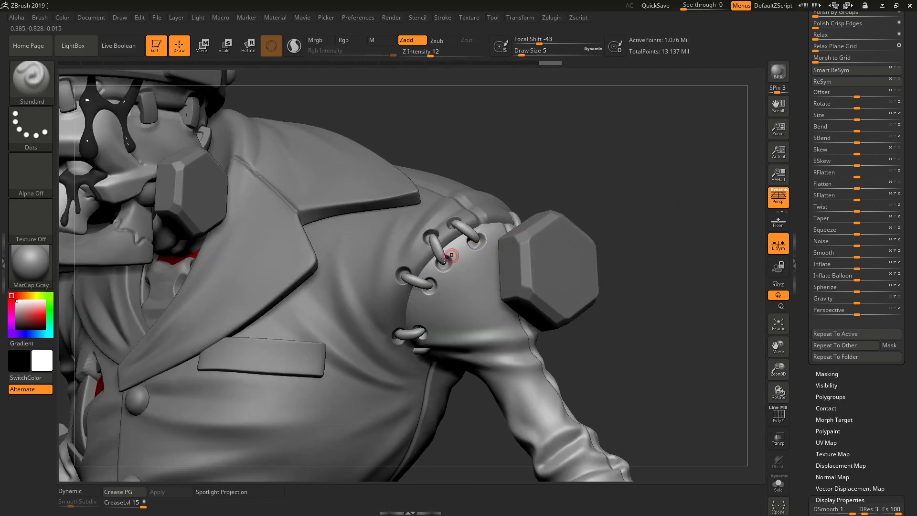
# Select the stitches mesh and thicken the upper stitch where it enters the sleeve, using the Inflat brush at draw size 13
pyautogui.moveTo(477, 244)
pyautogui.mouseDown(button='right')
pyautogui.moveTo(472, 231)
pyautogui.moveTo(479, 241)
pyautogui.mouseUp(button='right')
pyautogui.keyDown('alt'); pyautogui.click(471, 232); pyautogui.keyUp('alt')
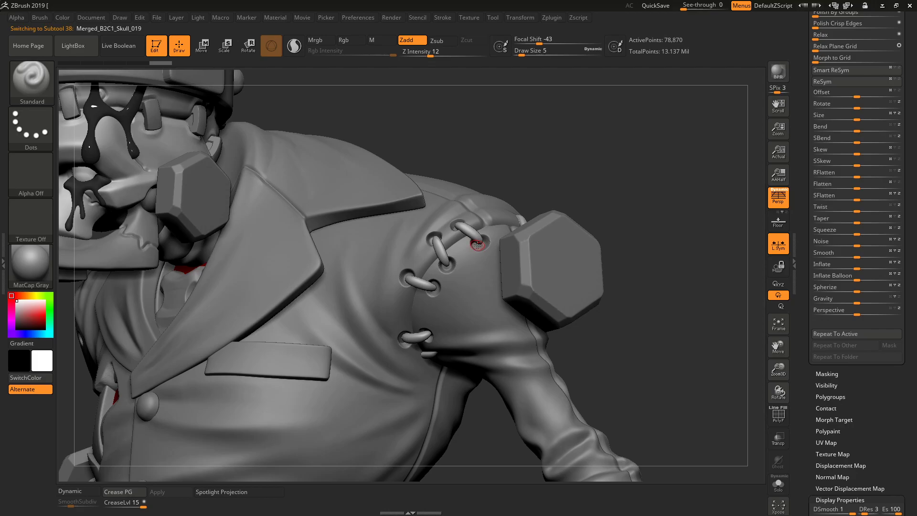
pyautogui.press('b')
pyautogui.press('i')
pyautogui.press('n')
pyautogui.press('s')
pyautogui.moveTo(479, 244); pyautogui.dragTo(484, 243)
pyautogui.moveTo(478, 238); pyautogui.dragTo(482, 240, button='right')
pyautogui.moveTo(480, 241); pyautogui.dragTo(482, 243)
pyautogui.moveTo(480, 242); pyautogui.dragTo(482, 242)
pyautogui.moveTo(481, 241); pyautogui.dragTo(490, 218)
pyautogui.moveTo(511, 203)
pyautogui.mouseDown(button='right')
pyautogui.moveTo(547, 188)
pyautogui.moveTo(589, 191)
pyautogui.mouseUp(button='right')
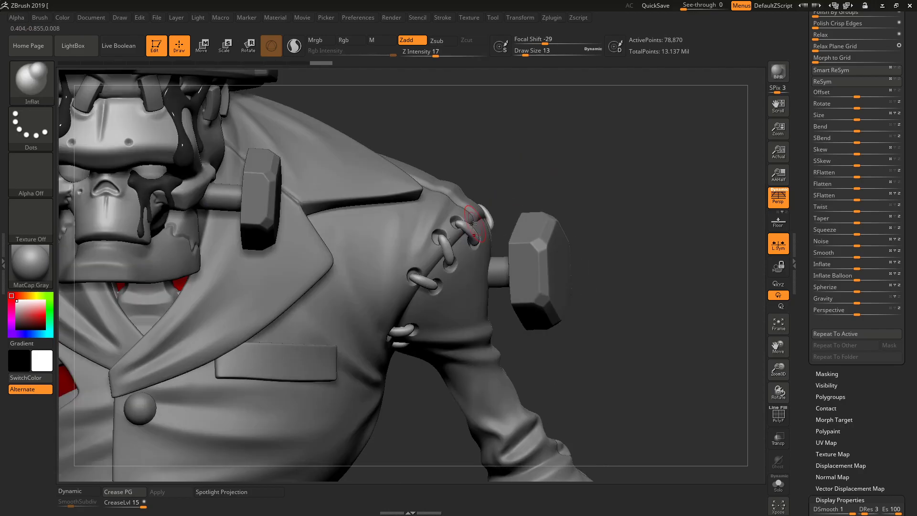
# Inflate and lightly smooth the jacket-side ends of the upper and middle stitches
pyautogui.moveTo(473, 223); pyautogui.dragTo(463, 226, button='right')
pyautogui.moveTo(461, 223); pyautogui.dragTo(463, 224)
pyautogui.moveTo(460, 223); pyautogui.dragTo(462, 225)
pyautogui.moveTo(521, 189); pyautogui.dragTo(447, 204, button='right')
pyautogui.keyDown('shift'); pyautogui.moveTo(461, 223); pyautogui.dragTo(462, 225); pyautogui.keyUp('shift')
pyautogui.moveTo(565, 162); pyautogui.dragTo(616, 165, button='right')
pyautogui.moveTo(448, 244); pyautogui.dragTo(439, 241)
pyautogui.hotkey('ctrl', 'shift', 'z')
# Smooth the upper stitches and inflate the lower stitches near the armpit
pyautogui.moveTo(586, 128); pyautogui.dragTo(544, 103)
pyautogui.moveTo(457, 272)
pyautogui.keyDown('shift'); pyautogui.mouseDown()
pyautogui.moveTo(412, 281)
pyautogui.moveTo(443, 298)
pyautogui.moveTo(479, 218)
pyautogui.mouseUp(); pyautogui.keyUp('shift')
pyautogui.moveTo(530, 196)
pyautogui.mouseDown()
pyautogui.moveTo(579, 139)
pyautogui.moveTo(535, 139)
pyautogui.mouseUp()
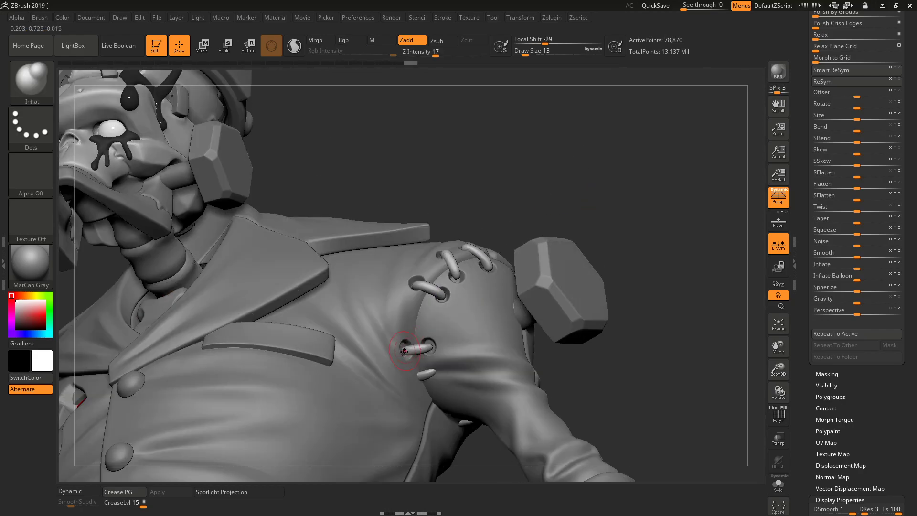
pyautogui.moveTo(403, 350); pyautogui.dragTo(430, 346)
pyautogui.click(429, 371)
pyautogui.moveTo(578, 197); pyautogui.dragTo(459, 249, button='right')
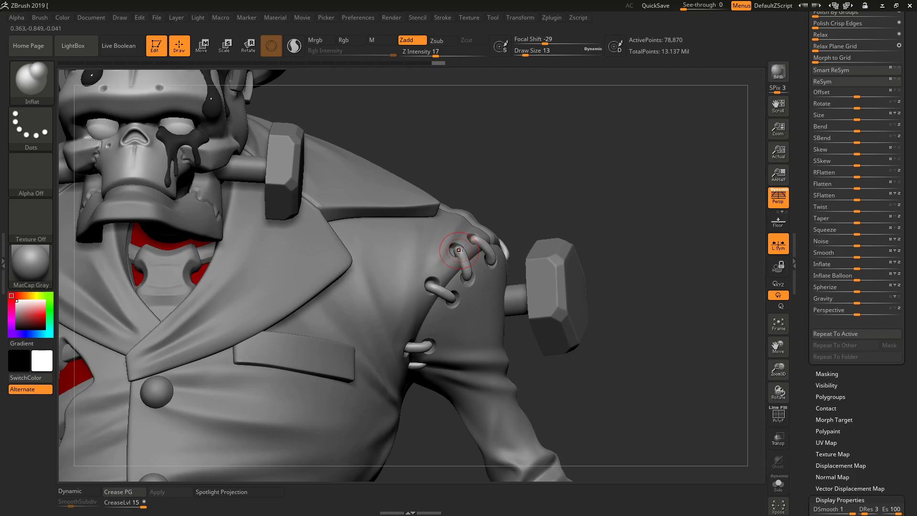
# Reposition the upper stitches on top of the shoulder with the Move brush so they sit in their holes
pyautogui.press('b')
pyautogui.press('m')
pyautogui.press('v')
pyautogui.moveTo(563, 178); pyautogui.dragTo(590, 220)
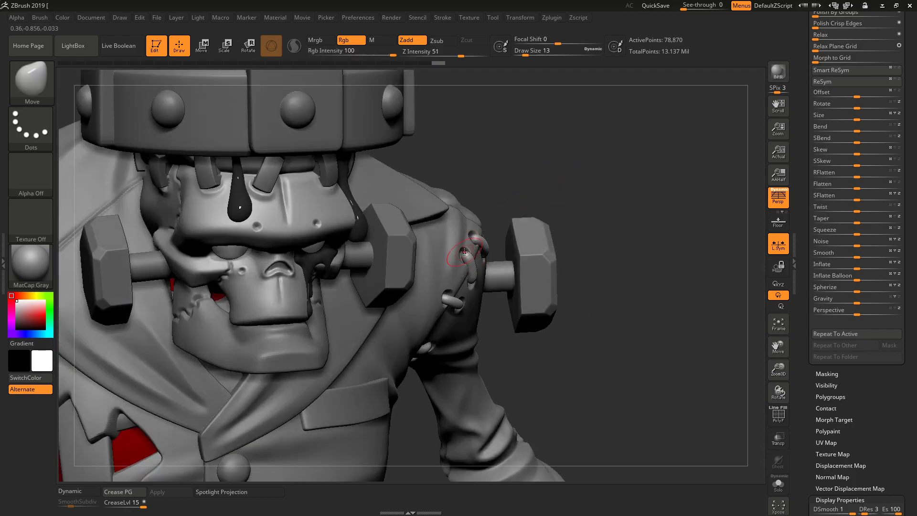
pyautogui.moveTo(460, 256); pyautogui.dragTo(468, 253, button='right')
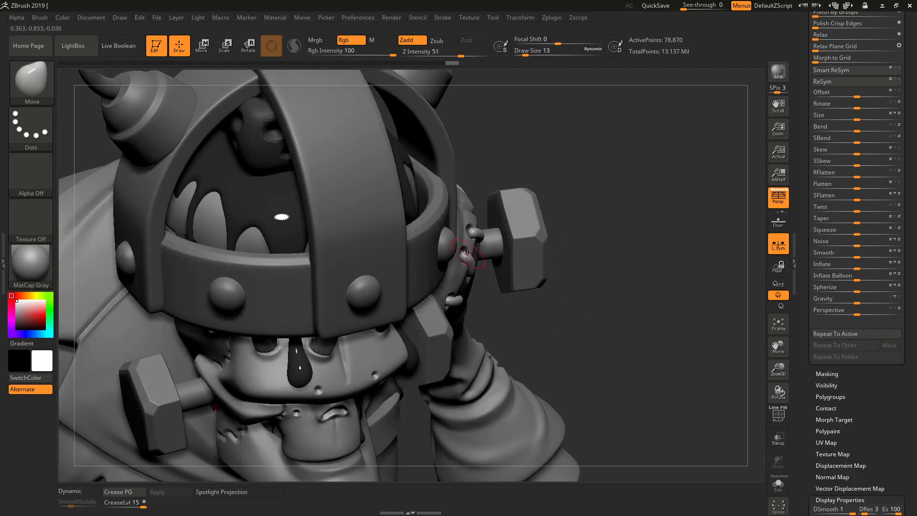
pyautogui.moveTo(461, 253)
pyautogui.mouseDown()
pyautogui.moveTo(467, 260)
pyautogui.moveTo(478, 221)
pyautogui.mouseUp()
pyautogui.moveTo(530, 178)
pyautogui.mouseDown(button='right')
pyautogui.moveTo(543, 139)
pyautogui.moveTo(575, 158)
pyautogui.moveTo(563, 149)
pyautogui.moveTo(571, 144)
pyautogui.mouseUp(button='right')
pyautogui.moveTo(498, 250); pyautogui.dragTo(498, 242)
pyautogui.moveTo(498, 242)
pyautogui.mouseDown(button='right')
pyautogui.moveTo(498, 233)
pyautogui.moveTo(494, 240)
pyautogui.mouseUp(button='right')
pyautogui.moveTo(476, 229); pyautogui.dragTo(477, 225)
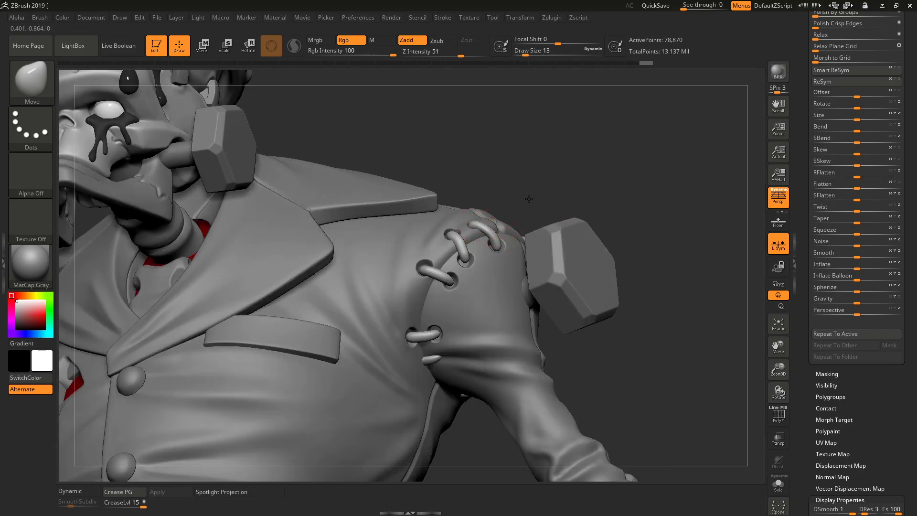
# Nudge the ends of the middle stitches into their holes on the jacket and sleeve with the Move brush
pyautogui.moveTo(530, 198); pyautogui.dragTo(543, 202)
pyautogui.moveTo(472, 260); pyautogui.dragTo(449, 237)
pyautogui.moveTo(536, 167); pyautogui.dragTo(533, 179)
pyautogui.moveTo(426, 271); pyautogui.dragTo(422, 269)
pyautogui.moveTo(603, 180)
pyautogui.mouseDown()
pyautogui.moveTo(616, 177)
pyautogui.moveTo(590, 128)
pyautogui.mouseUp()
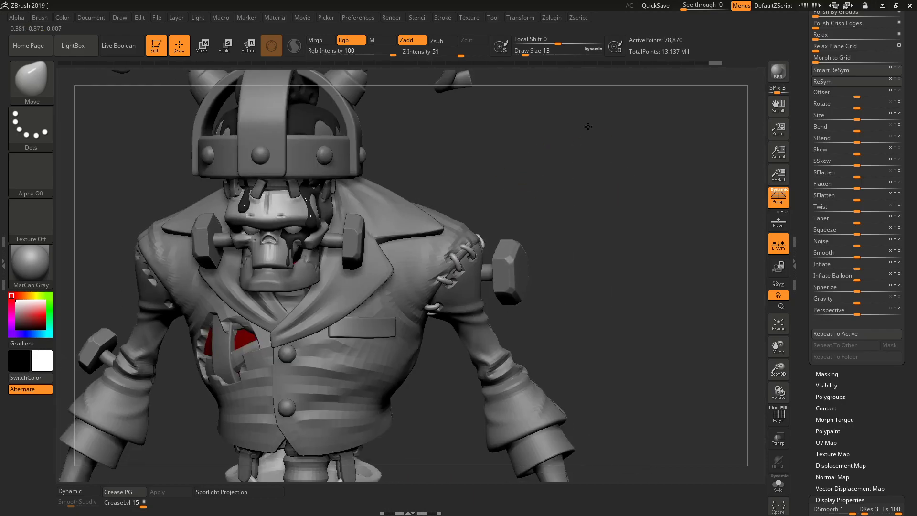
pyautogui.moveTo(589, 127); pyautogui.dragTo(592, 147, button='right')
pyautogui.moveTo(575, 190); pyautogui.dragTo(480, 241, button='right')
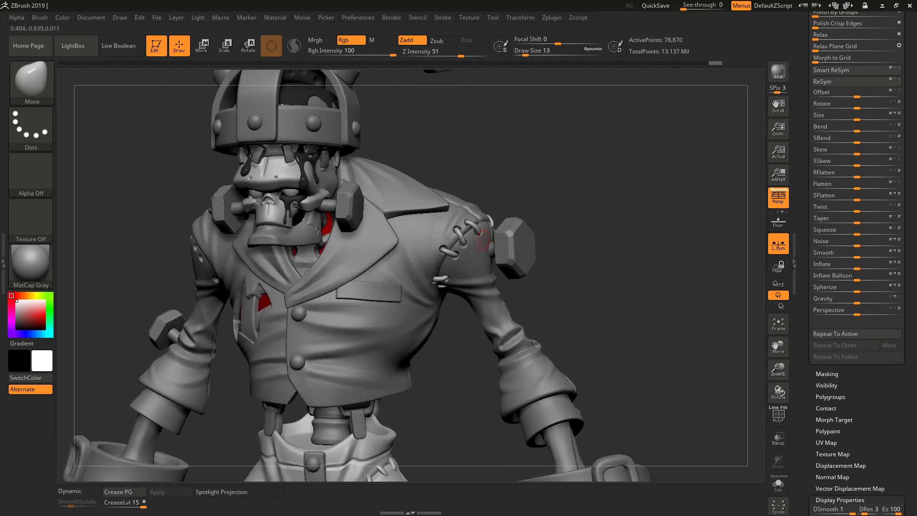
pyautogui.keyDown('ctrl'); pyautogui.moveTo(613, 168); pyautogui.dragTo(611, 209, button='right'); pyautogui.keyUp('ctrl')
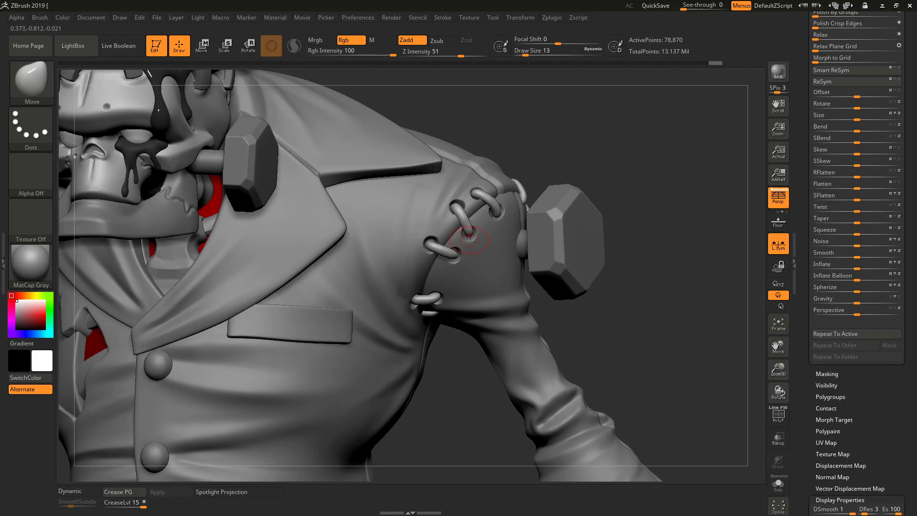
pyautogui.moveTo(476, 242); pyautogui.dragTo(476, 243)
# Select the jacket and raise the rims around its stitch holes with the Inflat brush at draw size 9
pyautogui.keyDown('alt'); pyautogui.click(439, 213); pyautogui.keyUp('alt')
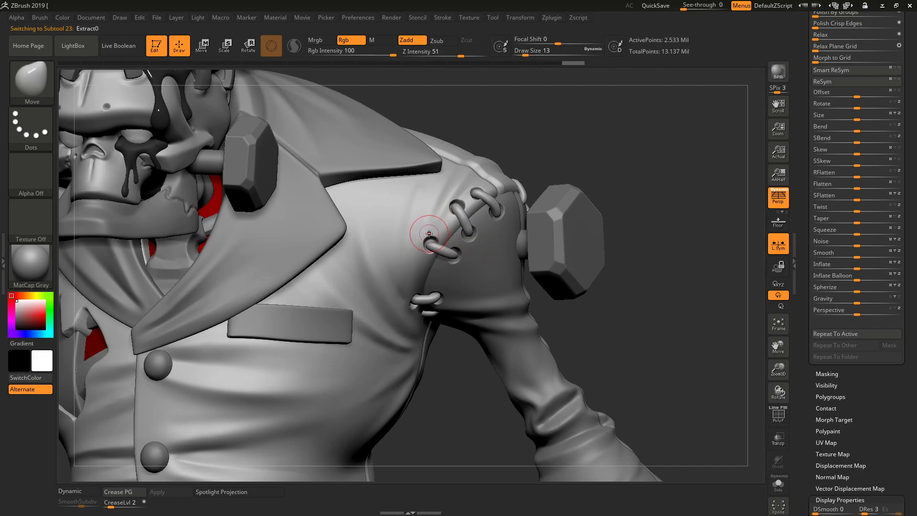
pyautogui.press('b')
pyautogui.press('i')
pyautogui.press('n')
pyautogui.press('s')
pyautogui.moveTo(430, 234)
pyautogui.mouseDown()
pyautogui.moveTo(420, 235)
pyautogui.moveTo(433, 233)
pyautogui.moveTo(427, 240)
pyautogui.mouseUp()
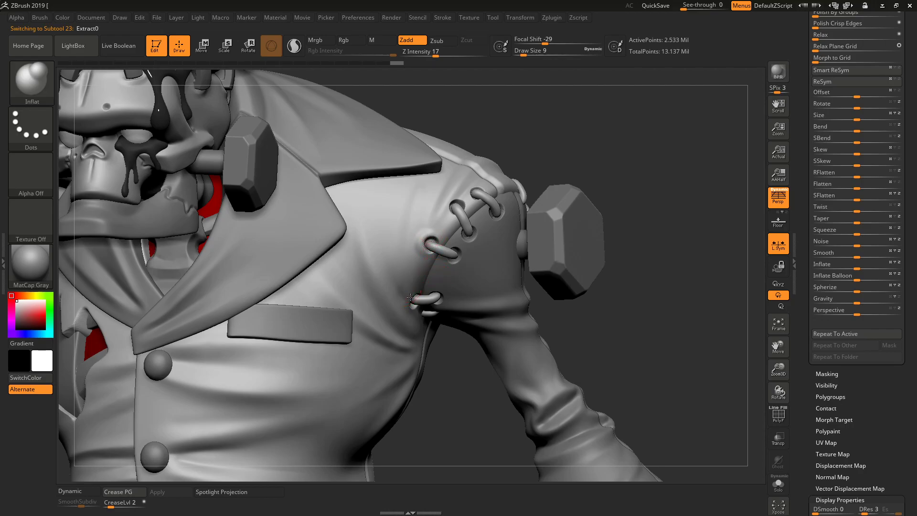
pyautogui.moveTo(452, 208)
pyautogui.mouseDown()
pyautogui.moveTo(461, 198)
pyautogui.moveTo(458, 228)
pyautogui.moveTo(467, 238)
pyautogui.moveTo(478, 228)
pyautogui.mouseUp()
# Select the sleeve mesh and raise the fabric around its stitch holes with the Inflat brush
pyautogui.keyDown('alt'); pyautogui.click(466, 243); pyautogui.keyUp('alt')
pyautogui.moveTo(452, 271); pyautogui.dragTo(461, 263)
pyautogui.moveTo(488, 216); pyautogui.dragTo(493, 217)
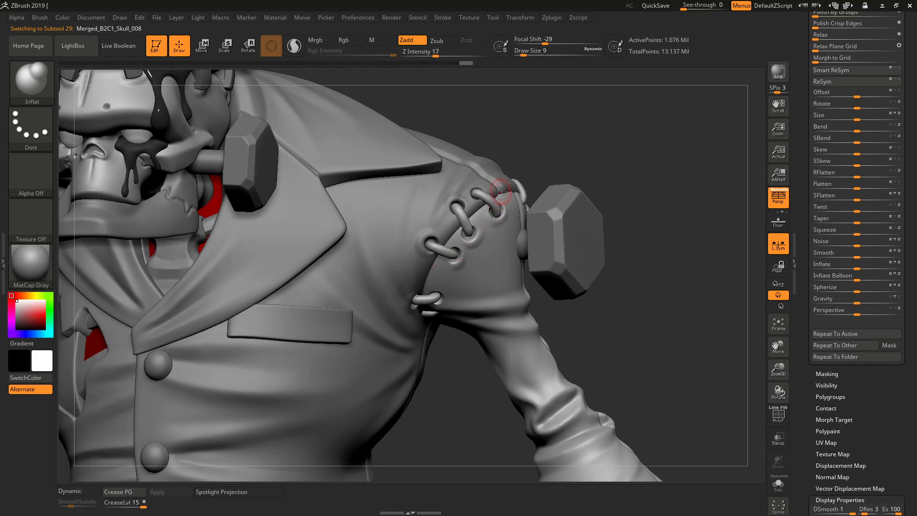
# Review the whole character and switch to the Merged_B2C1_Skull_008 tool version with 107 subtools
pyautogui.keyDown('alt'); pyautogui.moveTo(592, 187); pyautogui.dragTo(558, 178); pyautogui.keyUp('alt')
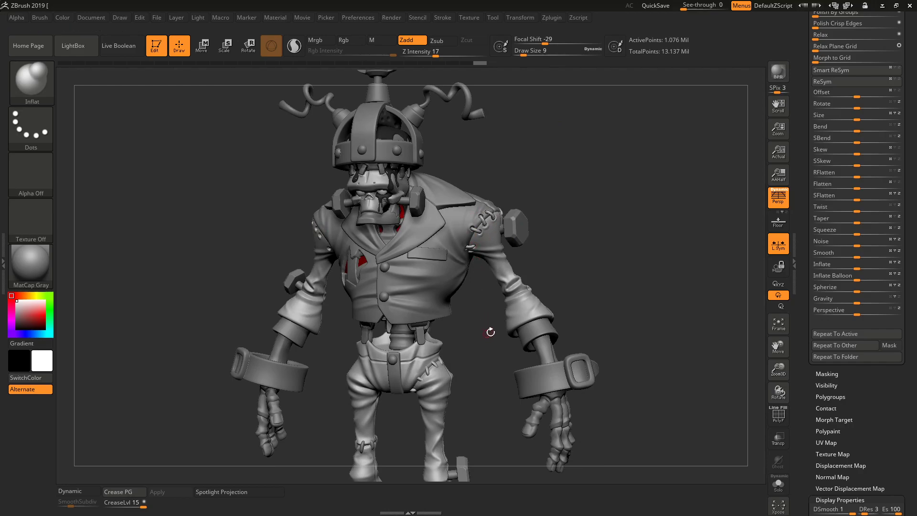
pyautogui.moveTo(595, 210); pyautogui.dragTo(529, 246)
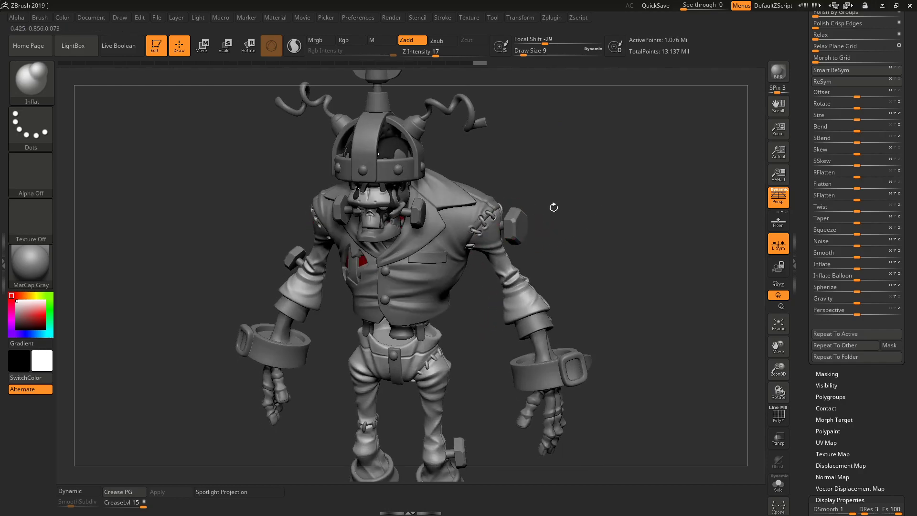
pyautogui.moveTo(633, 249)
pyautogui.mouseDown()
pyautogui.moveTo(636, 242)
pyautogui.moveTo(621, 246)
pyautogui.mouseUp()
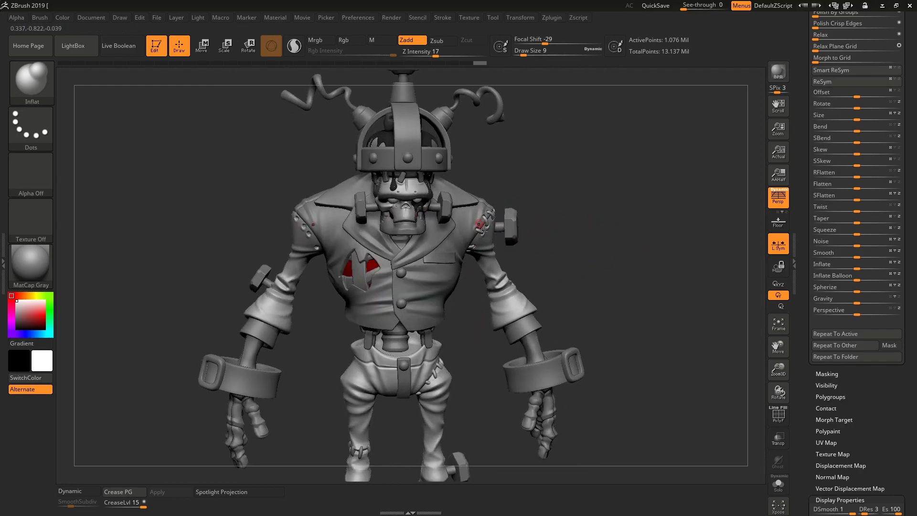
pyautogui.moveTo(591, 198); pyautogui.dragTo(483, 208)
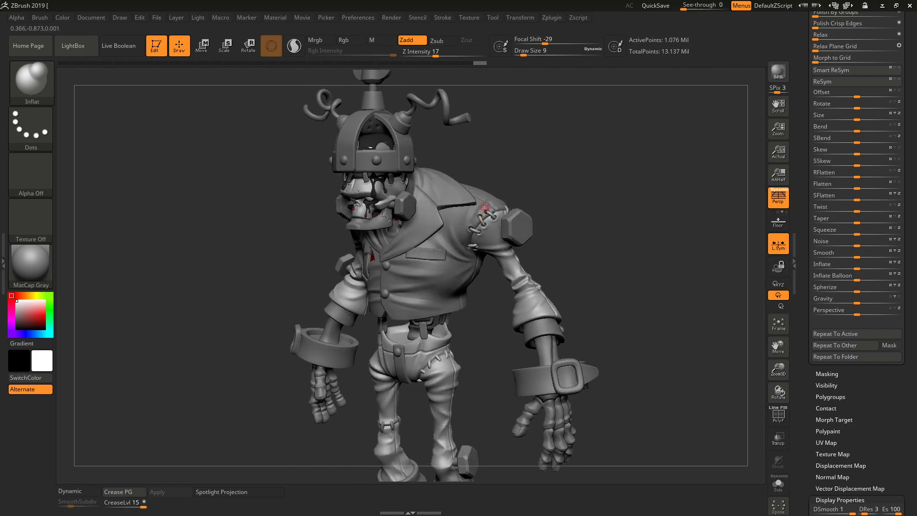
pyautogui.scroll(10, 915, 215)
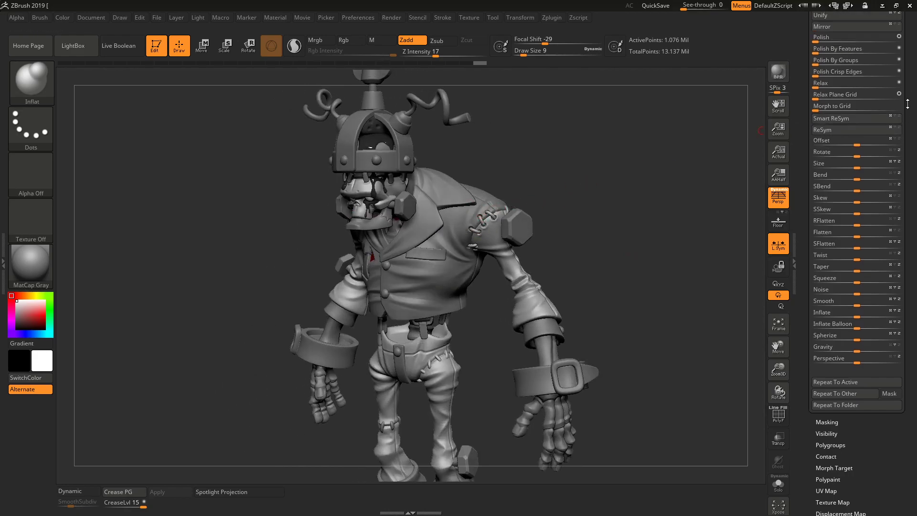
pyautogui.scroll(15, 915, 216)
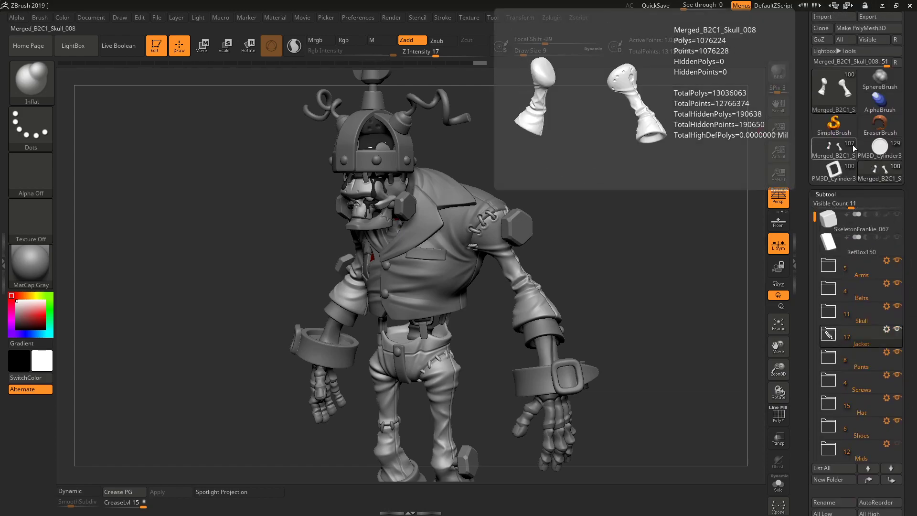
pyautogui.click(872, 168)
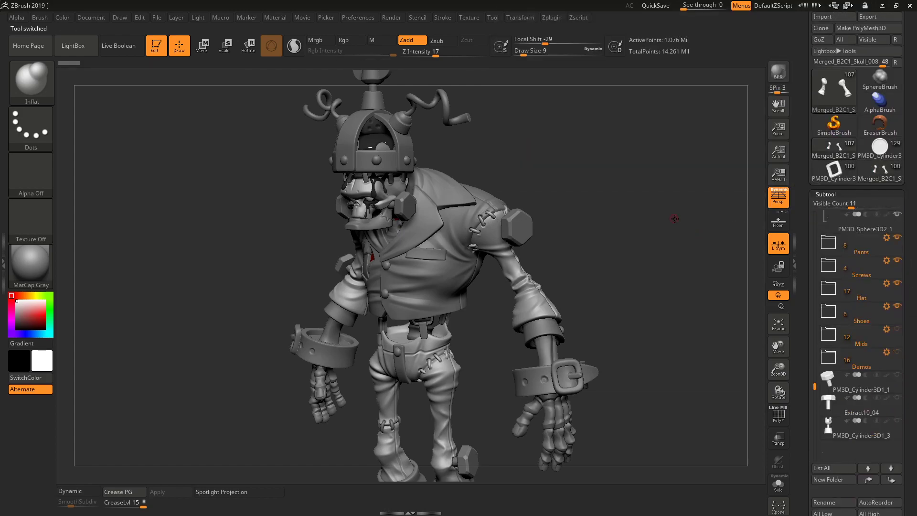
# Examine the stitch holes in this version on the isolated sleeve mesh and along the full shoulder seam
pyautogui.moveTo(695, 210)
pyautogui.mouseDown()
pyautogui.moveTo(675, 207)
pyautogui.moveTo(689, 241)
pyautogui.moveTo(684, 190)
pyautogui.moveTo(676, 194)
pyautogui.moveTo(656, 272)
pyautogui.moveTo(533, 206)
pyautogui.moveTo(506, 221)
pyautogui.moveTo(526, 232)
pyautogui.mouseUp()
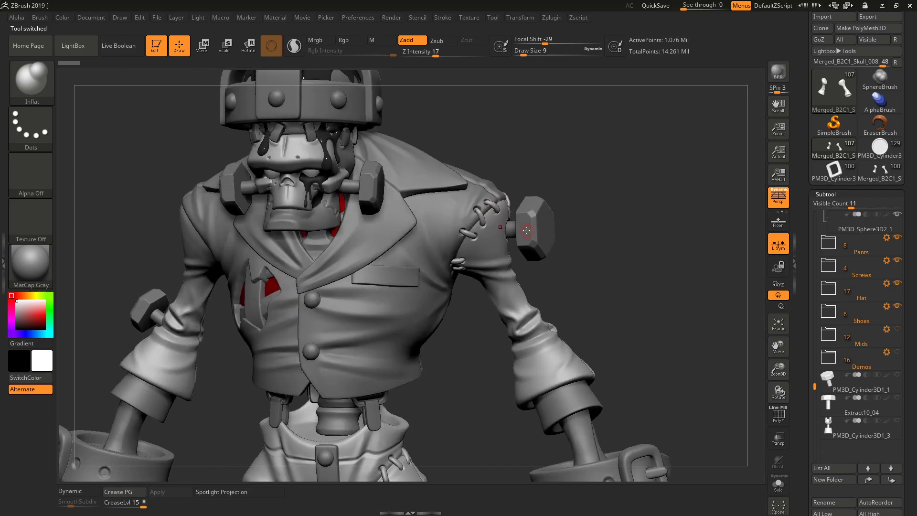
pyautogui.keyDown('alt'); pyautogui.click(509, 269); pyautogui.keyUp('alt')
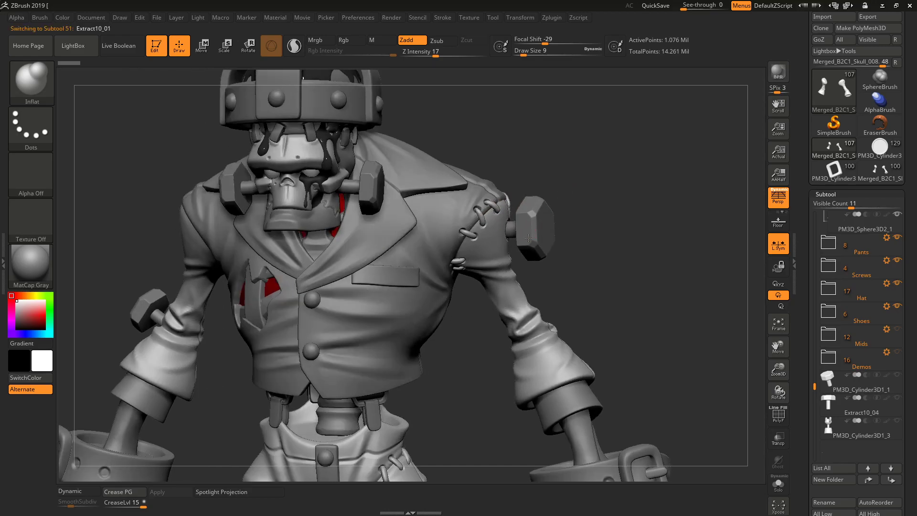
pyautogui.keyDown('alt'); pyautogui.click(506, 276); pyautogui.keyUp('alt')
pyautogui.click(779, 484)
pyautogui.moveTo(689, 317); pyautogui.dragTo(550, 237)
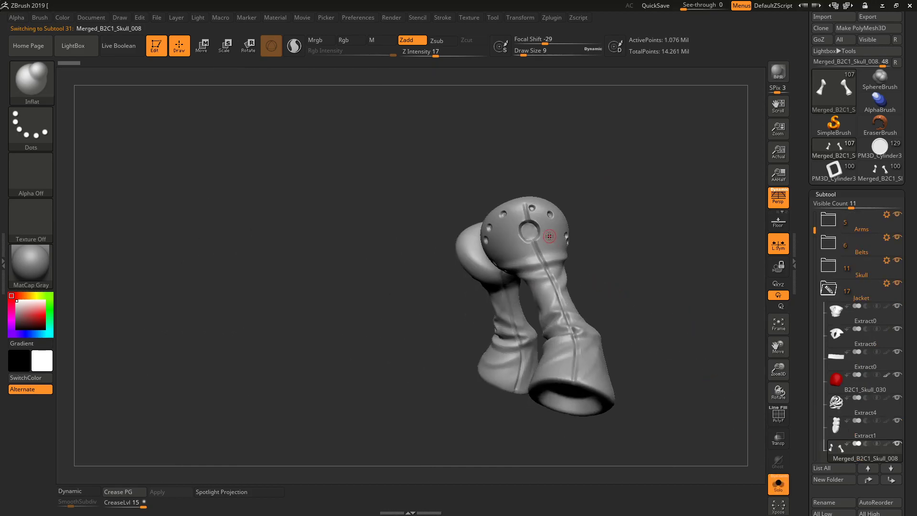
pyautogui.click(778, 488)
pyautogui.moveTo(669, 220); pyautogui.dragTo(555, 219)
pyautogui.moveTo(438, 318); pyautogui.dragTo(643, 240)
pyautogui.keyDown('alt'); pyautogui.moveTo(654, 197); pyautogui.dragTo(745, 324); pyautogui.keyUp('alt')
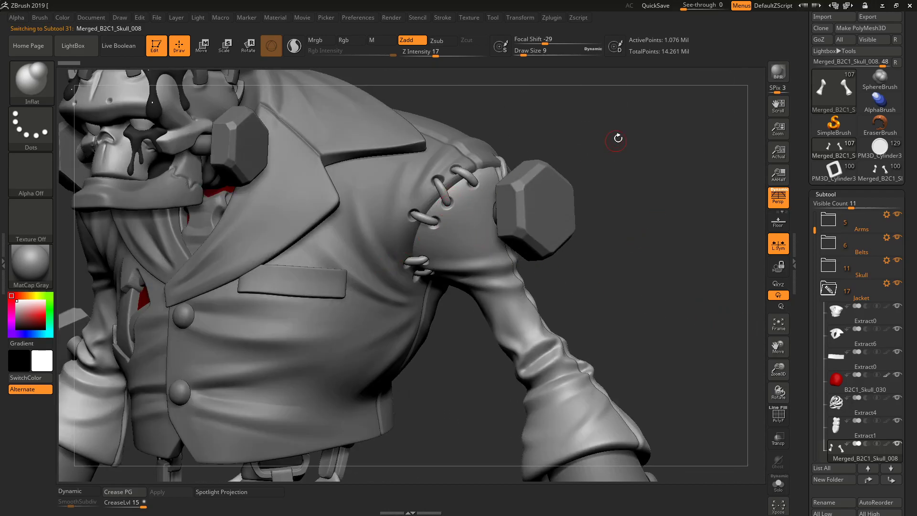
pyautogui.moveTo(612, 142); pyautogui.dragTo(436, 202)
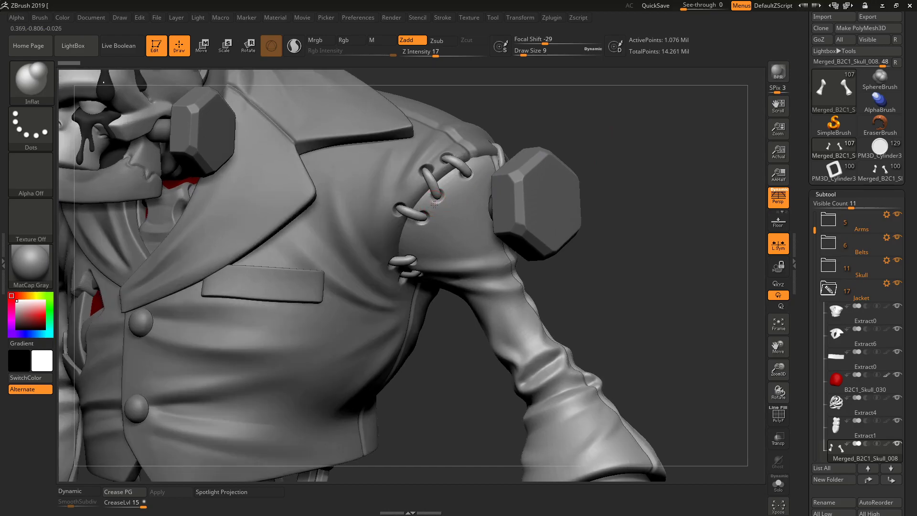
# Lower the sleeve mesh by one subdivision level and inflate and smooth the fabric around its shoulder stitch holes
pyautogui.press('ctrl')
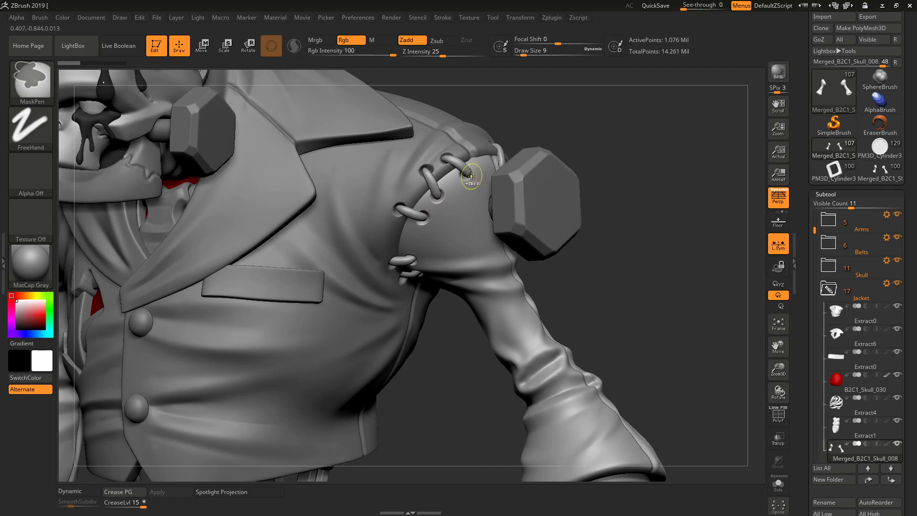
pyautogui.hotkey('shift', 'd')
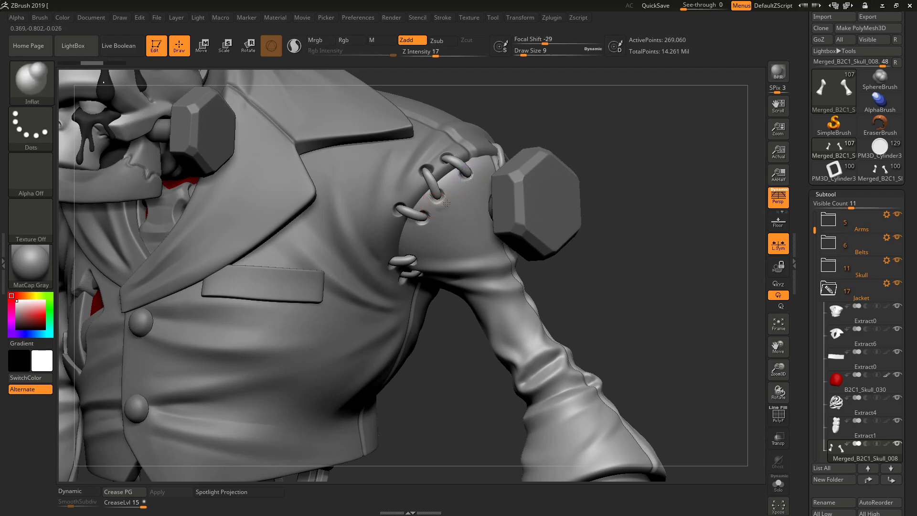
pyautogui.moveTo(448, 194); pyautogui.dragTo(447, 212)
pyautogui.keyDown('shift'); pyautogui.moveTo(468, 180); pyautogui.dragTo(462, 182); pyautogui.keyUp('shift')
pyautogui.moveTo(426, 228)
pyautogui.keyDown('shift'); pyautogui.mouseDown()
pyautogui.moveTo(430, 215)
pyautogui.moveTo(423, 226)
pyautogui.mouseUp(); pyautogui.keyUp('shift')
pyautogui.moveTo(604, 151); pyautogui.dragTo(599, 122)
pyautogui.keyDown('shift'); pyautogui.moveTo(412, 265); pyautogui.dragTo(423, 264); pyautogui.keyUp('shift')
pyautogui.moveTo(639, 144); pyautogui.dragTo(484, 200)
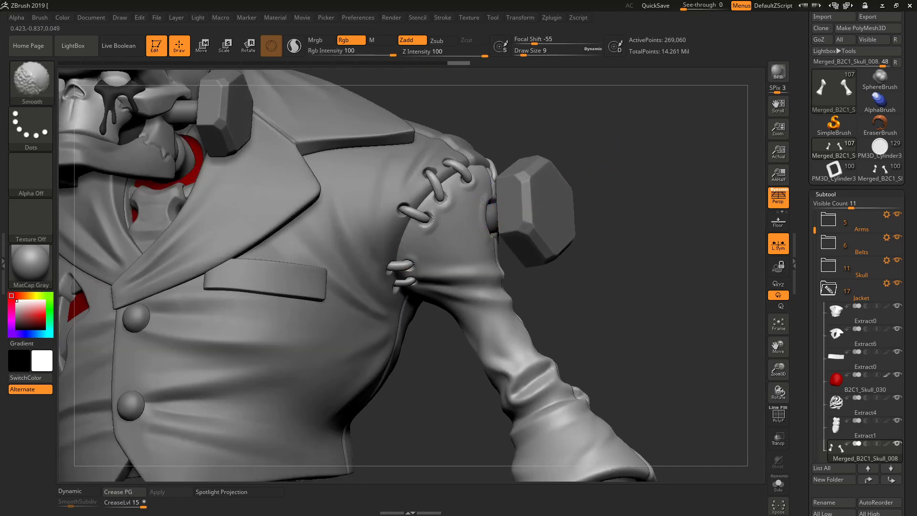
# Return the sleeve mesh to its higher subdivision level
pyautogui.moveTo(602, 149)
pyautogui.mouseDown()
pyautogui.moveTo(516, 188)
pyautogui.moveTo(550, 176)
pyautogui.mouseUp()
pyautogui.moveTo(579, 221); pyautogui.dragTo(585, 231)
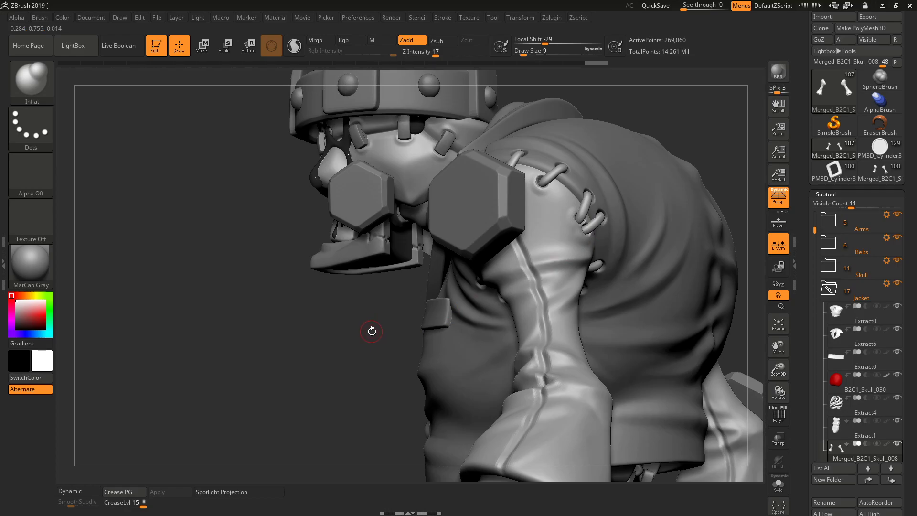
pyautogui.hotkey('ctrl', 'd')
pyautogui.moveTo(330, 334); pyautogui.dragTo(666, 286, button='right')
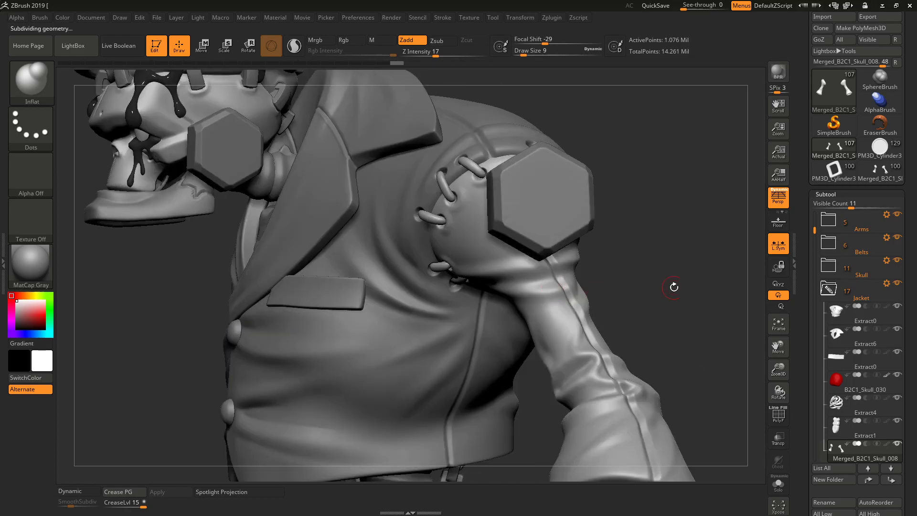
# Select the boot mesh B2C1_Skull_022 and add a new sculpting layer to it
pyautogui.keyDown('alt'); pyautogui.moveTo(665, 200); pyautogui.dragTo(660, 121, button='right'); pyautogui.keyUp('alt')
pyautogui.moveTo(480, 358); pyautogui.dragTo(359, 423, button='right')
pyautogui.keyDown('ctrl'); pyautogui.moveTo(466, 368); pyautogui.dragTo(417, 353, button='right'); pyautogui.keyUp('ctrl')
pyautogui.moveTo(517, 318)
pyautogui.mouseDown(button='right')
pyautogui.moveTo(532, 248)
pyautogui.moveTo(523, 287)
pyautogui.moveTo(544, 282)
pyautogui.moveTo(494, 381)
pyautogui.moveTo(585, 392)
pyautogui.moveTo(566, 308)
pyautogui.moveTo(443, 367)
pyautogui.mouseUp(button='right')
pyautogui.keyDown('alt'); pyautogui.click(430, 370); pyautogui.keyUp('alt')
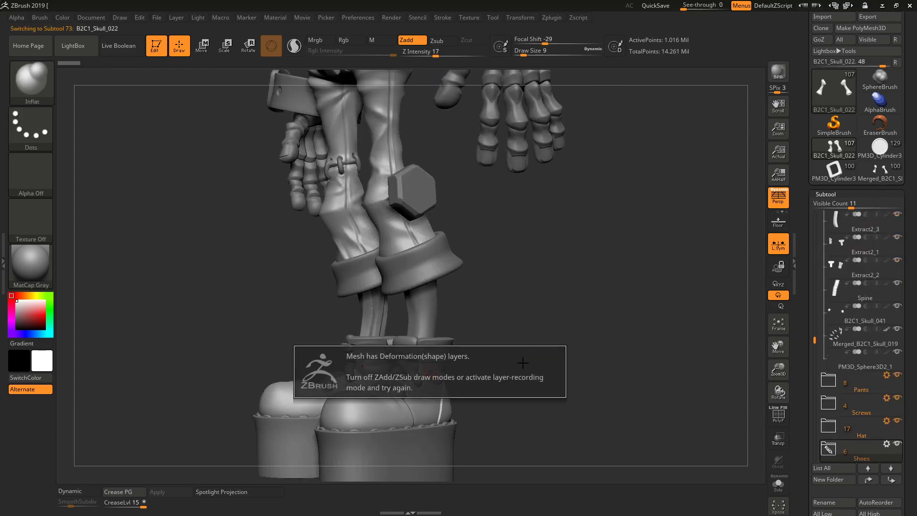
pyautogui.moveTo(584, 323); pyautogui.dragTo(464, 393, button='right')
pyautogui.moveTo(396, 384); pyautogui.dragTo(434, 349, button='right')
pyautogui.moveTo(542, 343); pyautogui.dragTo(398, 375, button='right')
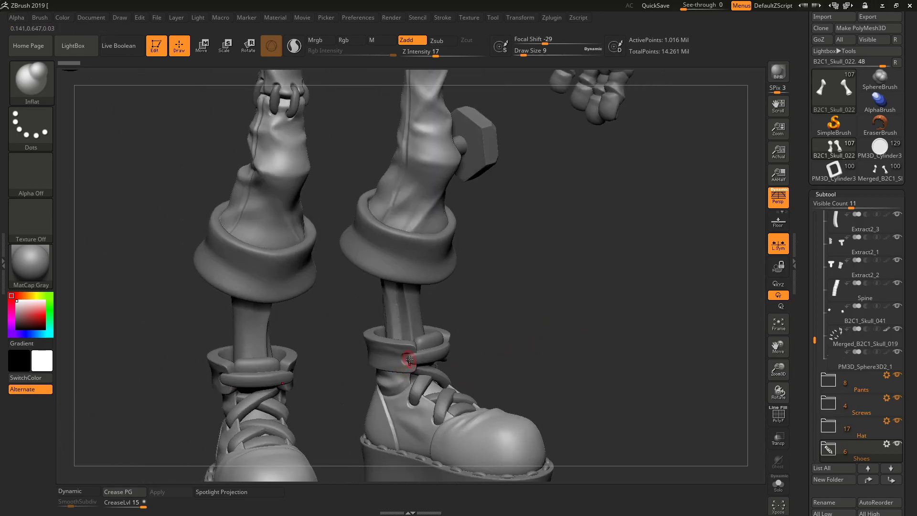
pyautogui.moveTo(559, 349); pyautogui.dragTo(547, 370, button='right')
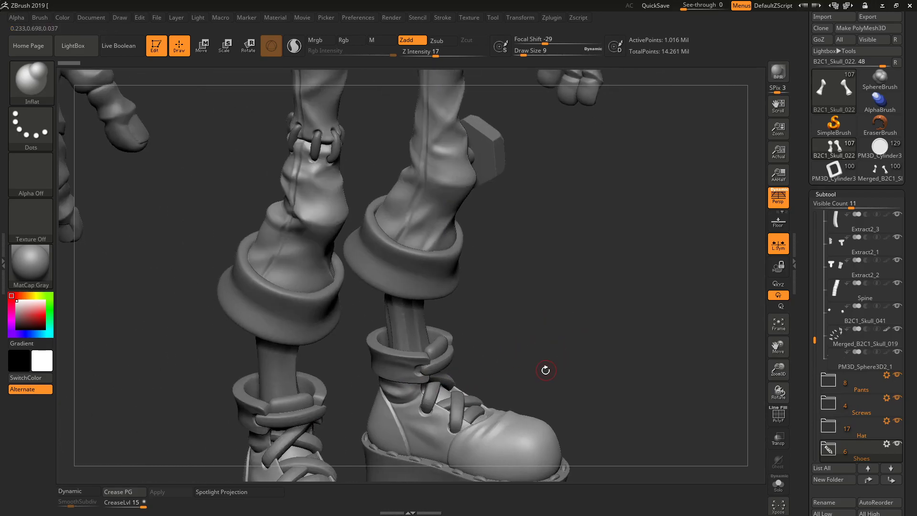
pyautogui.moveTo(572, 342); pyautogui.dragTo(495, 372, button='right')
pyautogui.click(412, 410)
pyautogui.moveTo(813, 374); pyautogui.dragTo(819, 221)
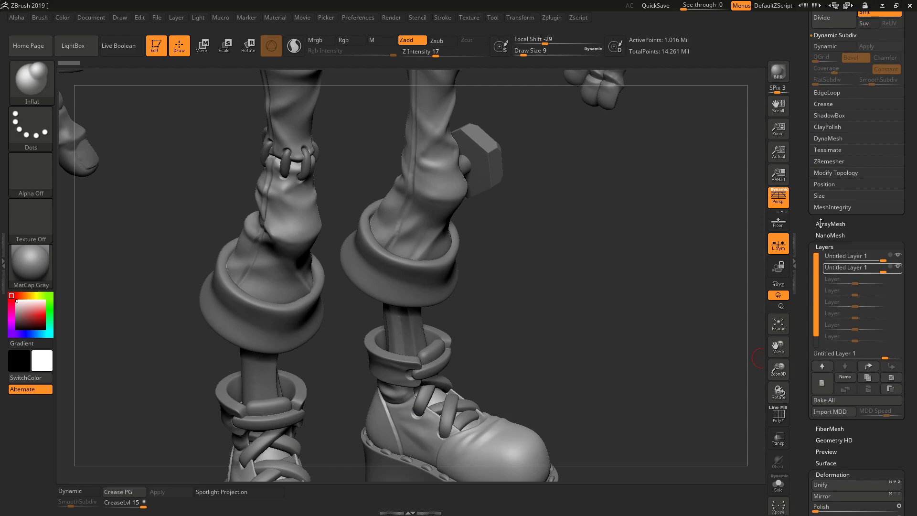
pyautogui.click(822, 385)
# Raise the boot leather around the lace hole with the Inflat brush at draw size 9
pyautogui.moveTo(580, 343)
pyautogui.mouseDown()
pyautogui.moveTo(581, 282)
pyautogui.moveTo(419, 364)
pyautogui.moveTo(450, 378)
pyautogui.mouseUp()
pyautogui.moveTo(568, 302)
pyautogui.mouseDown()
pyautogui.moveTo(542, 299)
pyautogui.moveTo(488, 327)
pyautogui.mouseUp()
pyautogui.moveTo(477, 387)
pyautogui.mouseDown()
pyautogui.moveTo(476, 403)
pyautogui.moveTo(478, 395)
pyautogui.mouseUp()
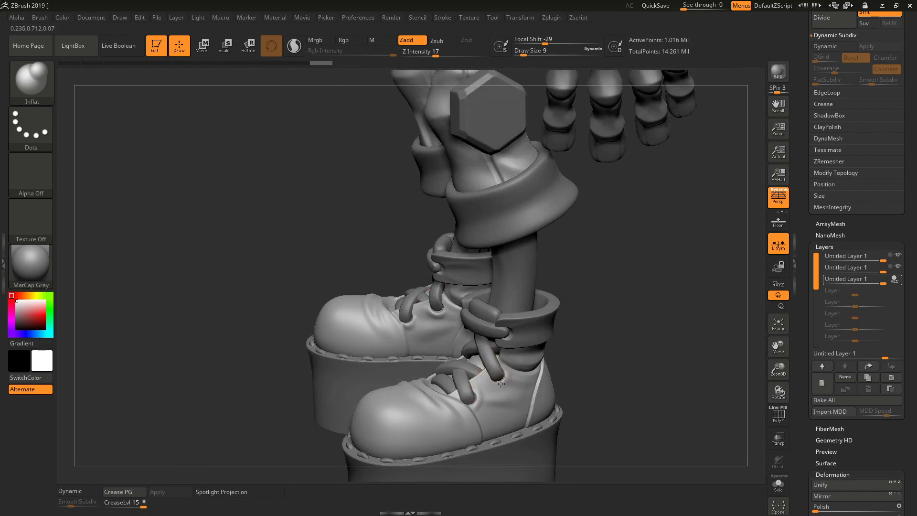
# Select the boot's ankle collar B2C1_Skull_042, inflate it around the lace, and stop recording on its active layer
pyautogui.keyDown('alt'); pyautogui.click(515, 328); pyautogui.keyUp('alt')
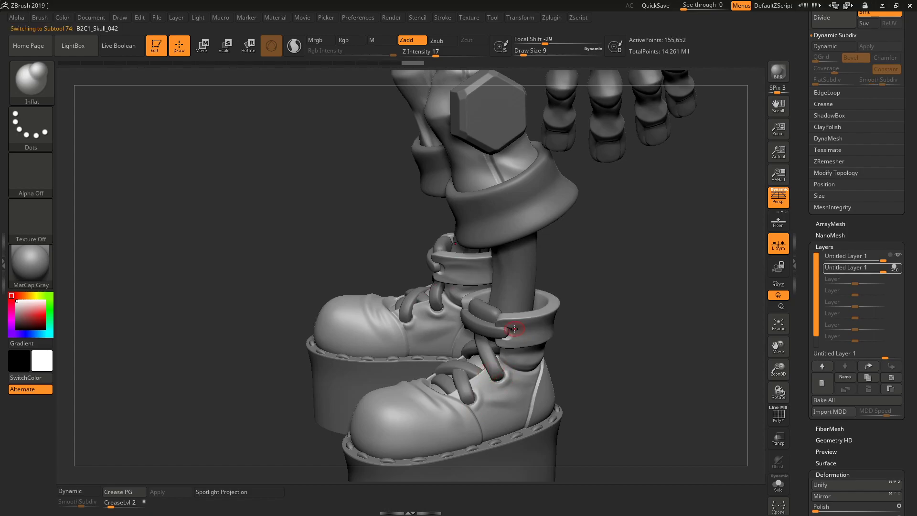
pyautogui.moveTo(516, 335)
pyautogui.mouseDown()
pyautogui.moveTo(523, 331)
pyautogui.moveTo(514, 337)
pyautogui.moveTo(515, 327)
pyautogui.mouseUp()
pyautogui.moveTo(610, 320)
pyautogui.mouseDown()
pyautogui.moveTo(629, 301)
pyautogui.moveTo(490, 332)
pyautogui.moveTo(486, 355)
pyautogui.mouseUp()
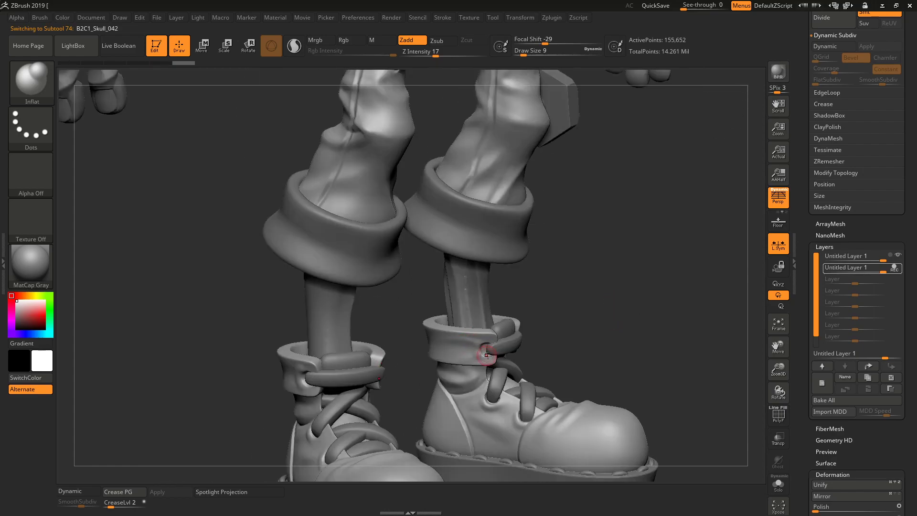
pyautogui.moveTo(628, 315)
pyautogui.mouseDown()
pyautogui.moveTo(648, 303)
pyautogui.moveTo(637, 327)
pyautogui.mouseUp()
pyautogui.press('ctrl')
pyautogui.press('ctrl')
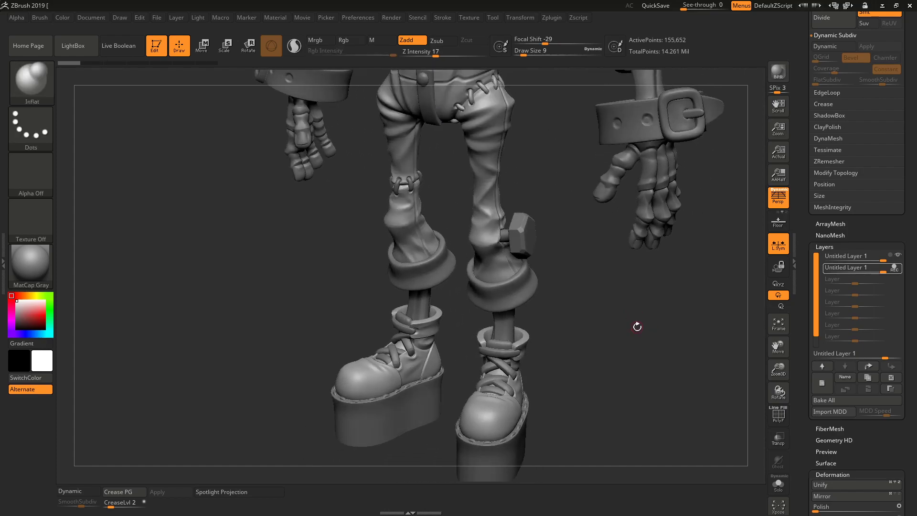
pyautogui.click(894, 268)
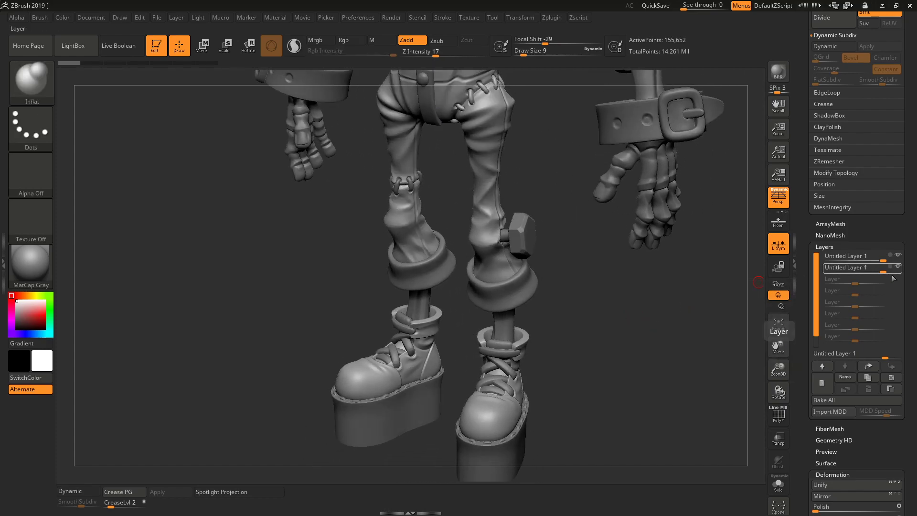
# Examine the wrist belt's buckle prong and the whole character for spots where straps and cloth meet other parts
pyautogui.keyDown('alt'); pyautogui.moveTo(704, 216); pyautogui.dragTo(579, 254); pyautogui.keyUp('alt')
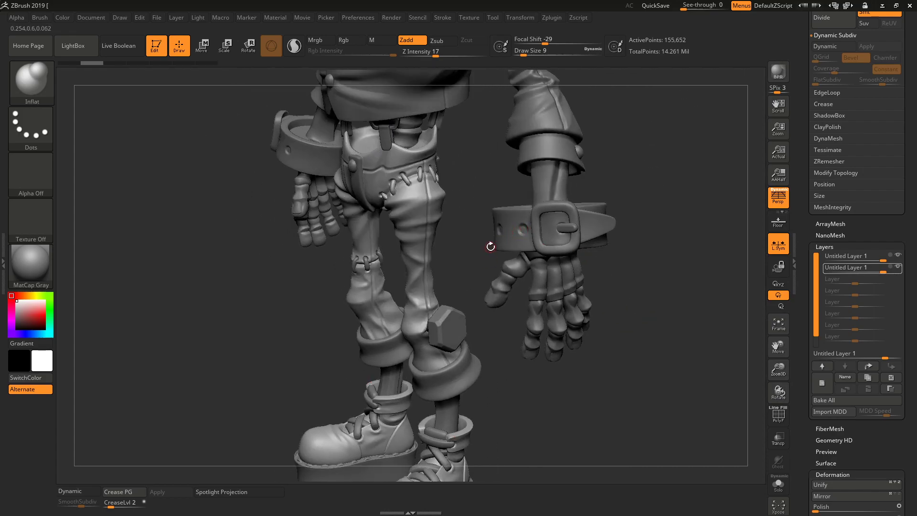
pyautogui.moveTo(527, 292); pyautogui.dragTo(622, 191)
pyautogui.keyDown('alt'); pyautogui.click(640, 185); pyautogui.keyUp('alt')
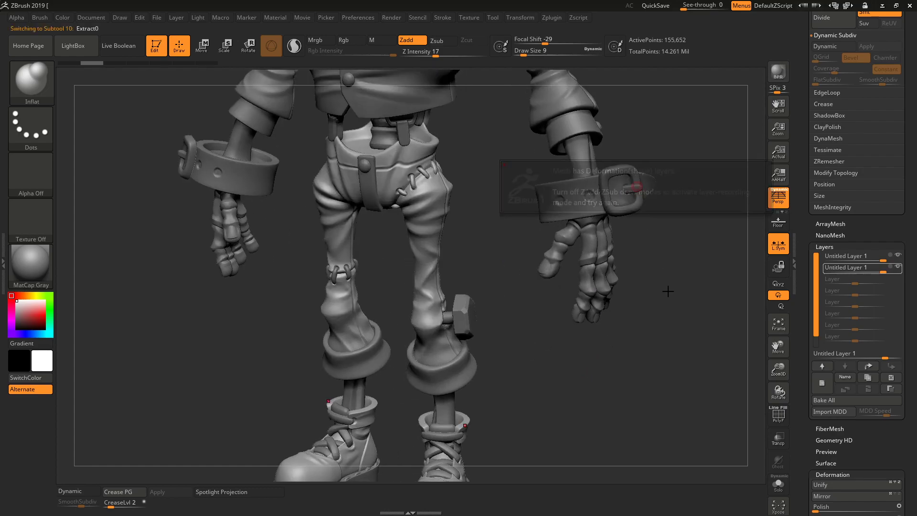
pyautogui.moveTo(669, 285); pyautogui.dragTo(697, 330)
pyautogui.click(782, 484)
pyautogui.click(783, 484)
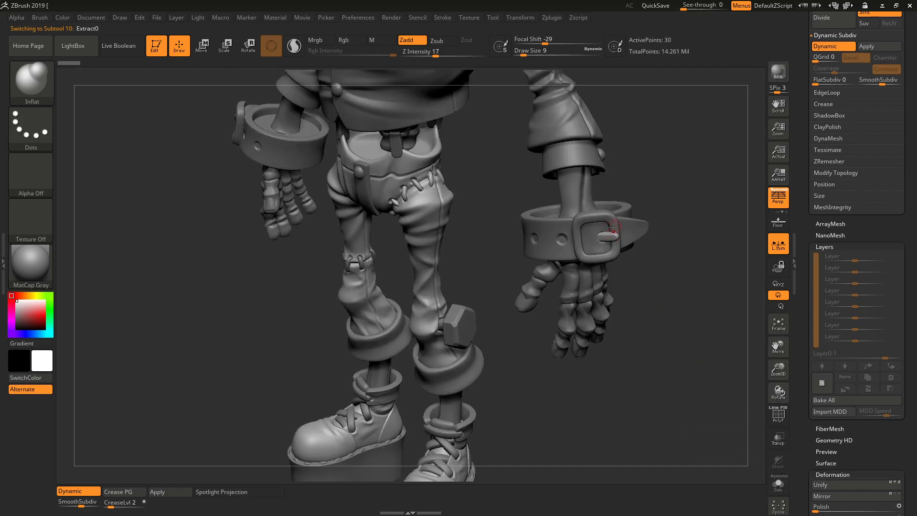
pyautogui.moveTo(646, 329); pyautogui.dragTo(670, 291)
pyautogui.moveTo(657, 237); pyautogui.dragTo(634, 236)
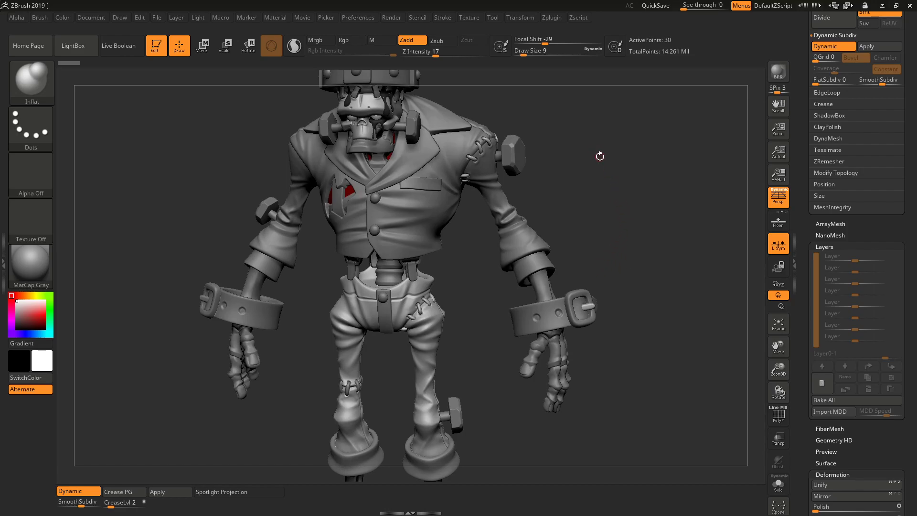
pyautogui.moveTo(602, 115); pyautogui.dragTo(473, 147)
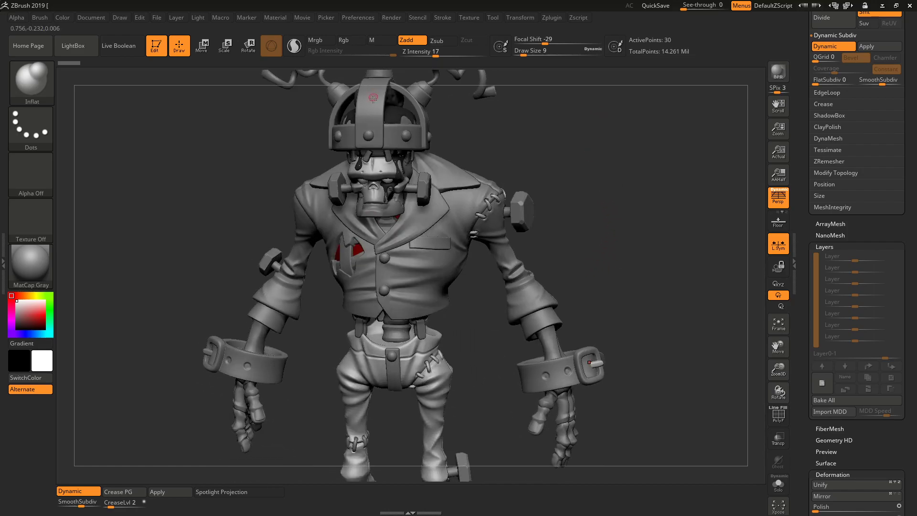
pyautogui.moveTo(639, 165); pyautogui.dragTo(613, 234)
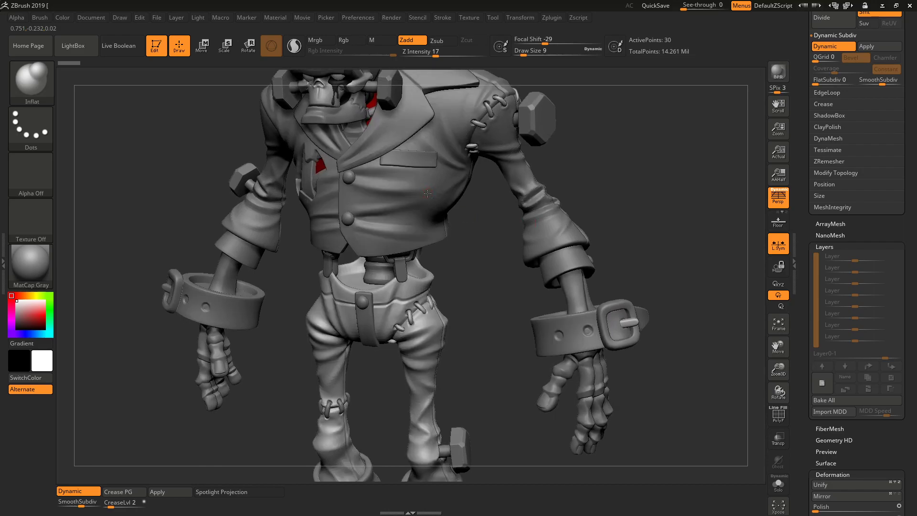
# Select the jacket mesh Extract0 and add a new sculpting layer to it
pyautogui.keyDown('alt'); pyautogui.click(427, 193); pyautogui.keyUp('alt')
pyautogui.moveTo(466, 264); pyautogui.dragTo(520, 229)
pyautogui.moveTo(631, 164); pyautogui.dragTo(667, 202)
pyautogui.click(822, 382)
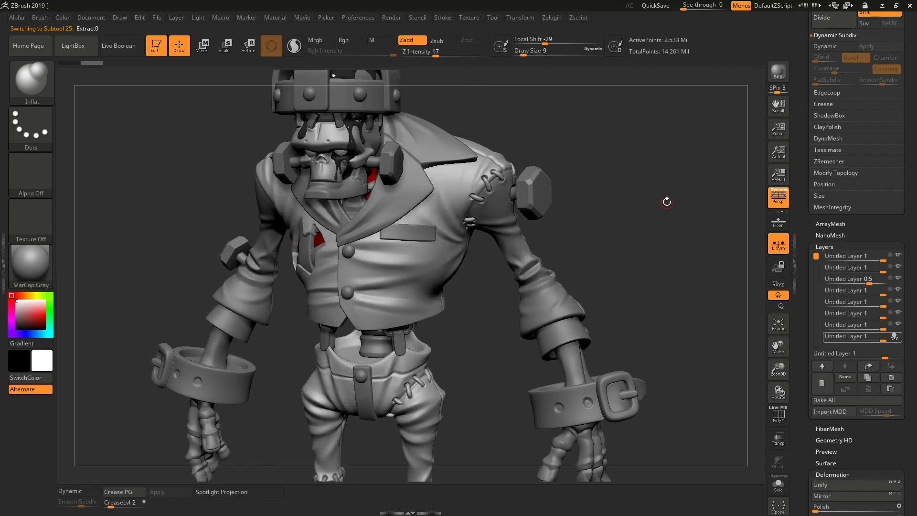
# Paint a small irregular mask on the jacket below the breast pocket with MaskPen at draw size 4
pyautogui.moveTo(640, 143); pyautogui.dragTo(518, 206)
pyautogui.moveTo(415, 312); pyautogui.dragTo(415, 260)
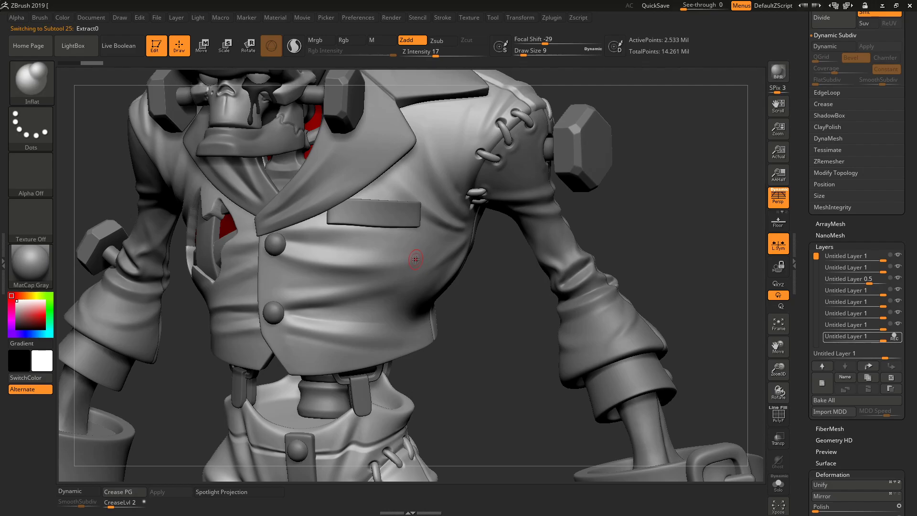
pyautogui.press('ctrl')
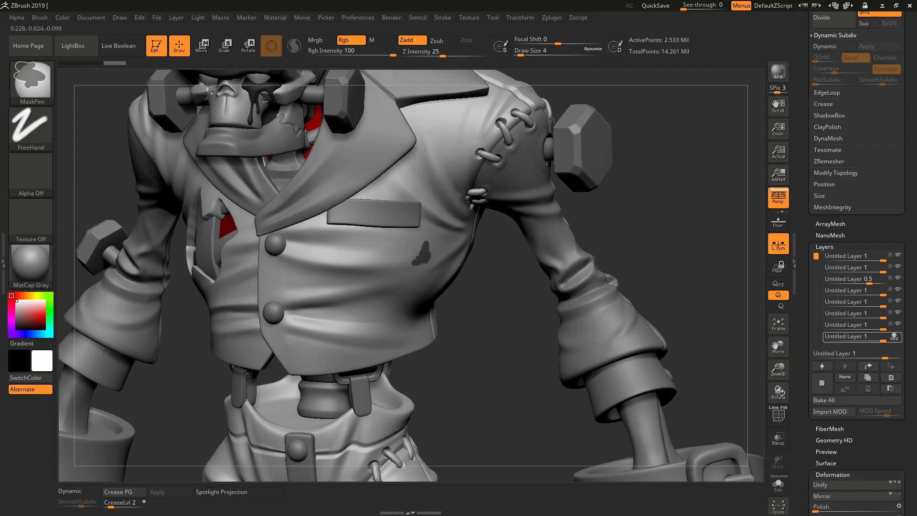
pyautogui.keyDown('ctrl'); pyautogui.moveTo(409, 262); pyautogui.dragTo(431, 262); pyautogui.keyUp('ctrl')
pyautogui.moveTo(484, 287); pyautogui.dragTo(451, 285)
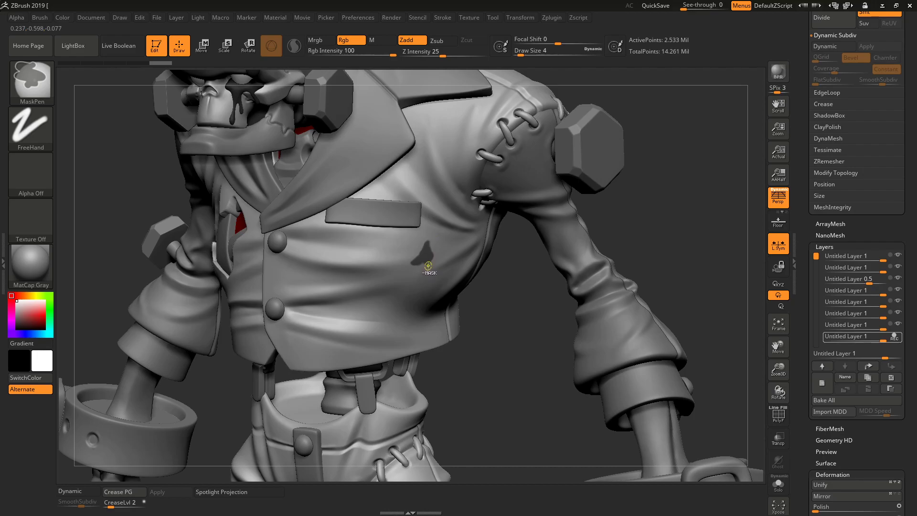
pyautogui.keyDown('ctrl'); pyautogui.moveTo(418, 251); pyautogui.dragTo(419, 255); pyautogui.keyUp('ctrl')
pyautogui.keyDown('ctrl'); pyautogui.moveTo(425, 235); pyautogui.dragTo(430, 262); pyautogui.keyUp('ctrl')
pyautogui.moveTo(432, 264)
pyautogui.keyDown('ctrl'); pyautogui.keyDown('alt'); pyautogui.mouseDown()
pyautogui.moveTo(412, 261)
pyautogui.moveTo(431, 254)
pyautogui.mouseUp(); pyautogui.keyUp('alt'); pyautogui.keyUp('ctrl')
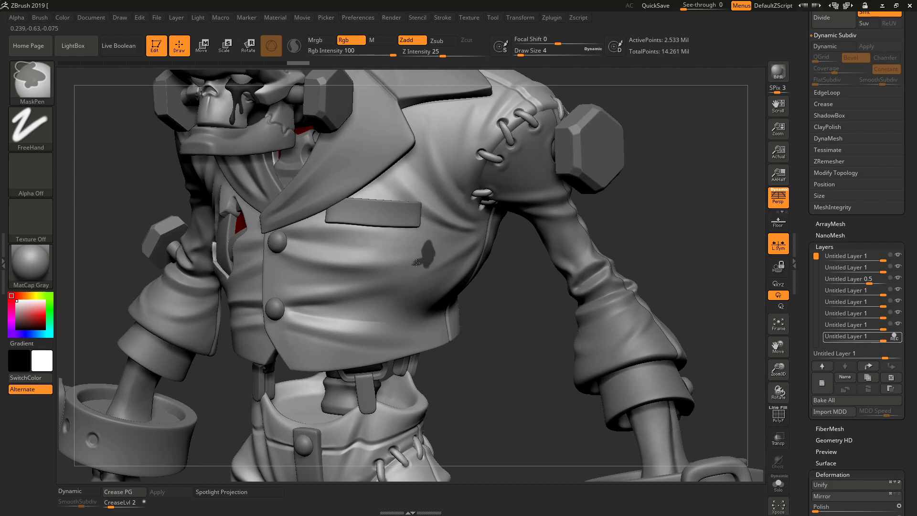
# Refine the jacket mask into a jagged tear shape by adding and erasing along its outline
pyautogui.moveTo(432, 258)
pyautogui.keyDown('ctrl'); pyautogui.keyDown('alt'); pyautogui.mouseDown()
pyautogui.moveTo(417, 259)
pyautogui.moveTo(432, 241)
pyautogui.moveTo(418, 259)
pyautogui.mouseUp(); pyautogui.keyUp('alt'); pyautogui.keyUp('ctrl')
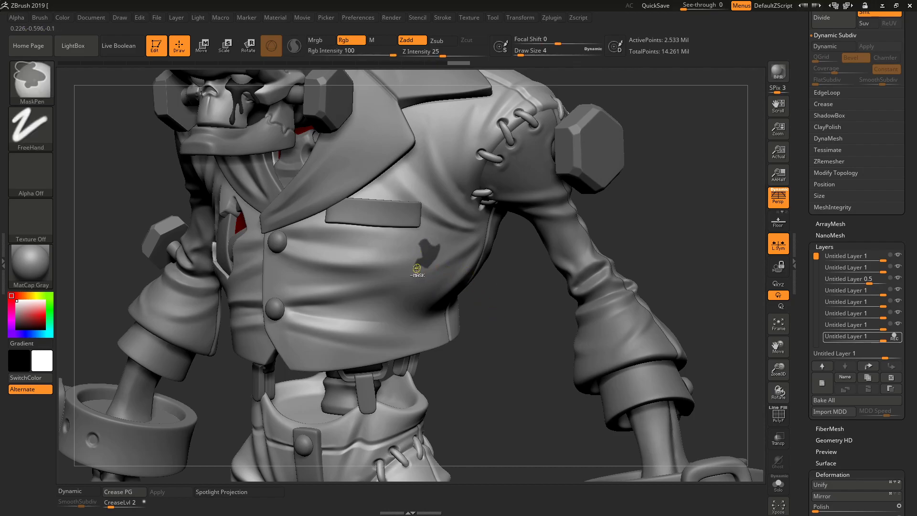
pyautogui.moveTo(435, 253)
pyautogui.keyDown('ctrl'); pyautogui.mouseDown()
pyautogui.moveTo(432, 246)
pyautogui.moveTo(432, 265)
pyautogui.mouseUp(); pyautogui.keyUp('ctrl')
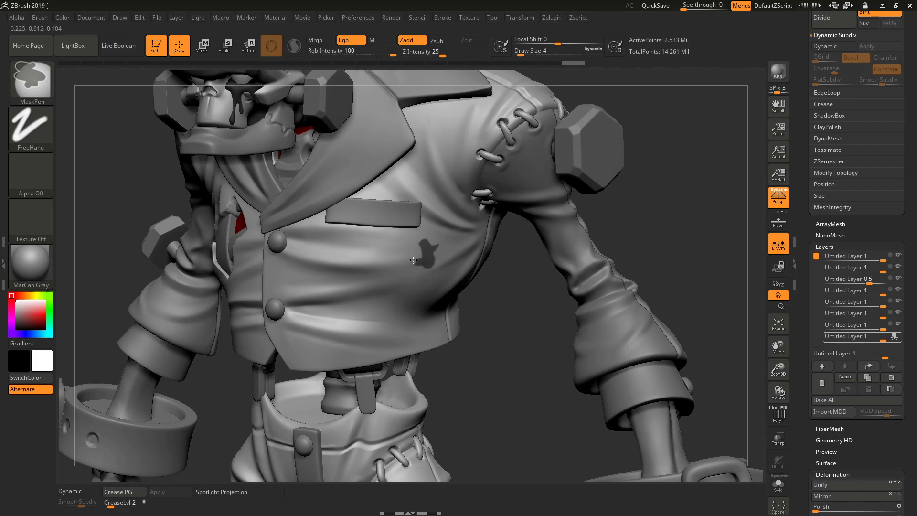
pyautogui.moveTo(415, 260)
pyautogui.keyDown('ctrl'); pyautogui.keyDown('alt'); pyautogui.mouseDown()
pyautogui.moveTo(423, 251)
pyautogui.moveTo(412, 264)
pyautogui.mouseUp(); pyautogui.keyUp('alt'); pyautogui.keyUp('ctrl')
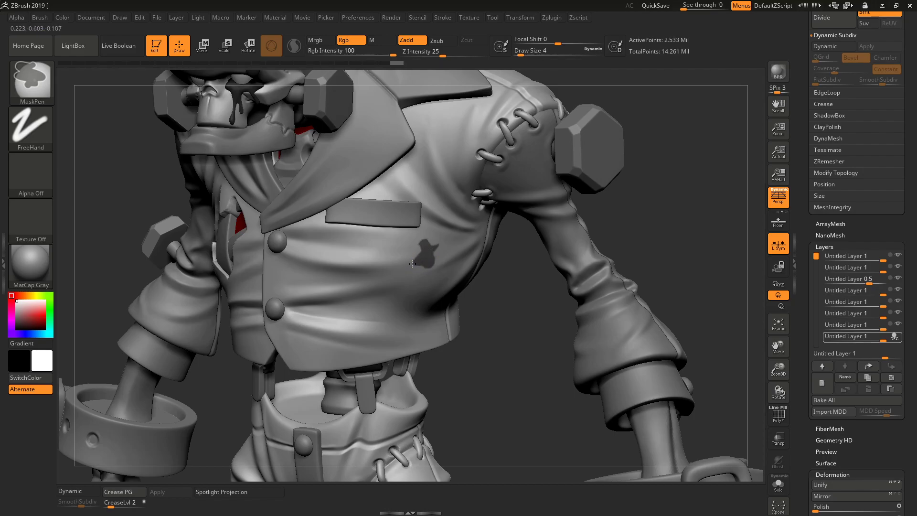
pyautogui.hotkey('ctrl', 'shift', 'z')
pyautogui.keyDown('ctrl'); pyautogui.keyDown('alt'); pyautogui.moveTo(426, 272); pyautogui.dragTo(426, 269); pyautogui.keyUp('alt'); pyautogui.keyUp('ctrl')
pyautogui.hotkey('ctrl', 'shift', 'z')
pyautogui.hotkey('ctrl', 'shift', 'z')
pyautogui.hotkey('ctrl', 'shift', 'z')
pyautogui.hotkey('ctrl', 'shift', 'z')
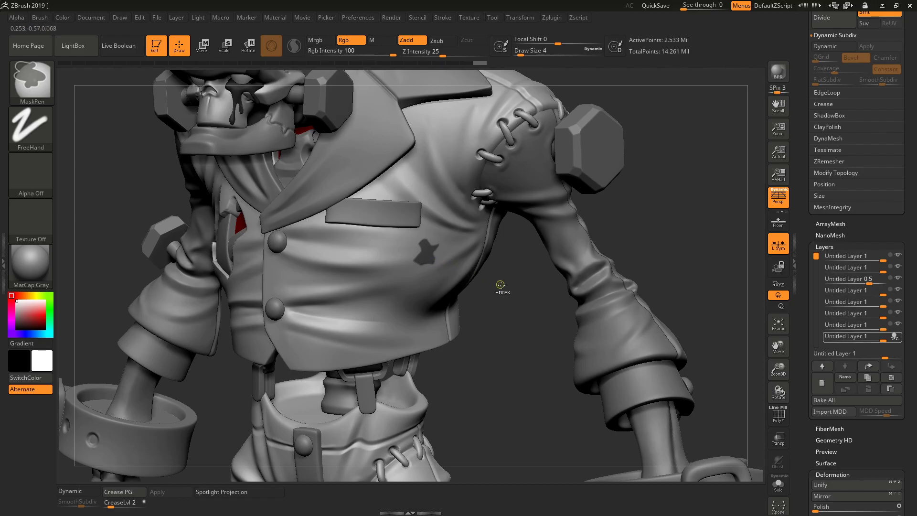
# Invert the jacket mask and apply the Inflate deformation to the exposed tear shape, finishing with the mask cleared
pyautogui.keyDown('ctrl'); pyautogui.click(505, 297); pyautogui.keyUp('ctrl')
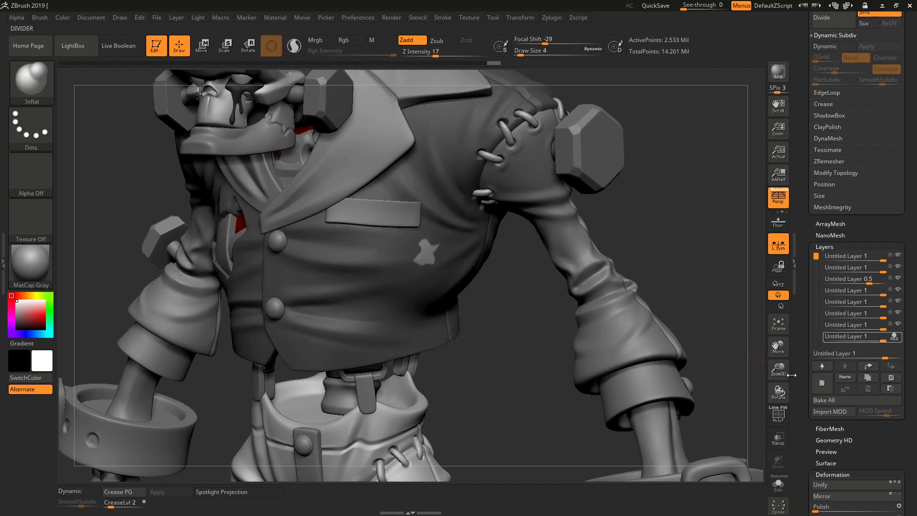
pyautogui.moveTo(801, 339); pyautogui.dragTo(795, 214)
pyautogui.click(855, 262)
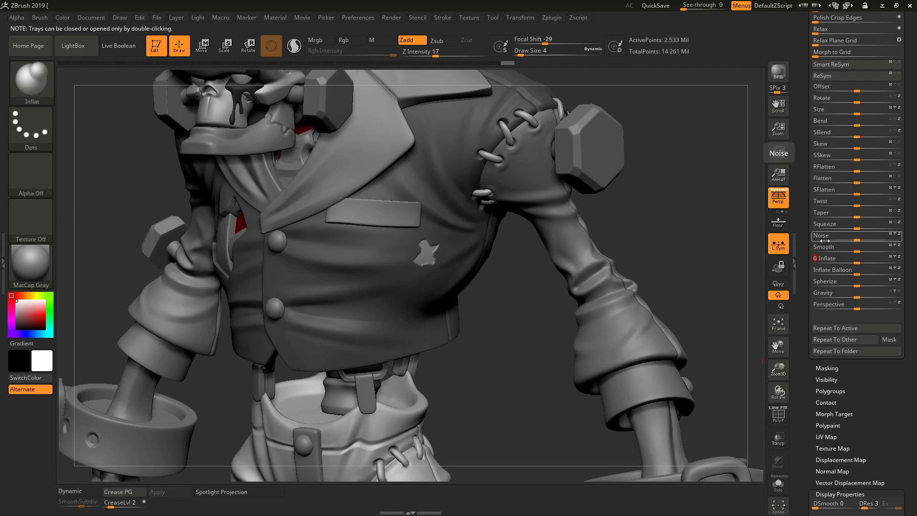
pyautogui.hotkey('ctrl', 'z')
pyautogui.moveTo(642, 210); pyautogui.dragTo(662, 173)
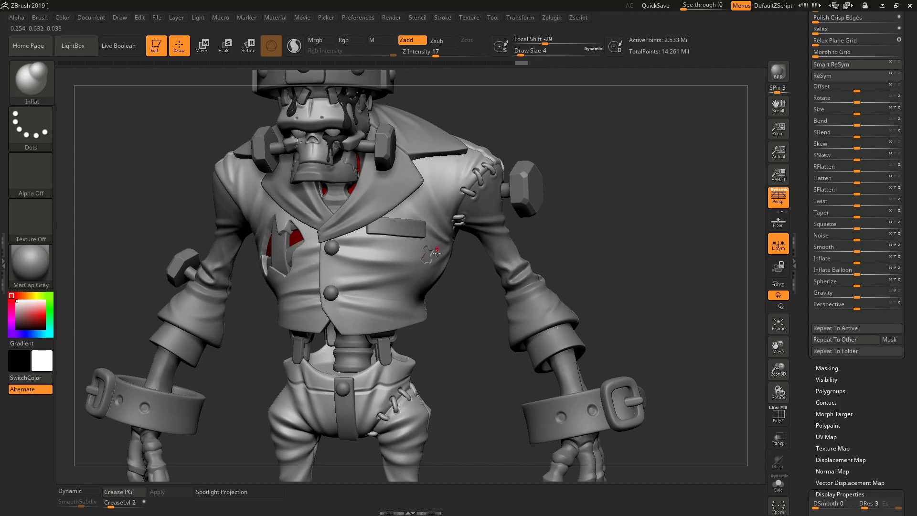
# Select the sleeve mesh Merged_B2C1_Skull_008 from the back of the character and add a new sculpting layer
pyautogui.moveTo(644, 201); pyautogui.dragTo(380, 308)
pyautogui.keyDown('alt'); pyautogui.click(383, 311); pyautogui.keyUp('alt')
pyautogui.moveTo(334, 286); pyautogui.dragTo(312, 292)
pyautogui.moveTo(804, 363); pyautogui.dragTo(798, 458)
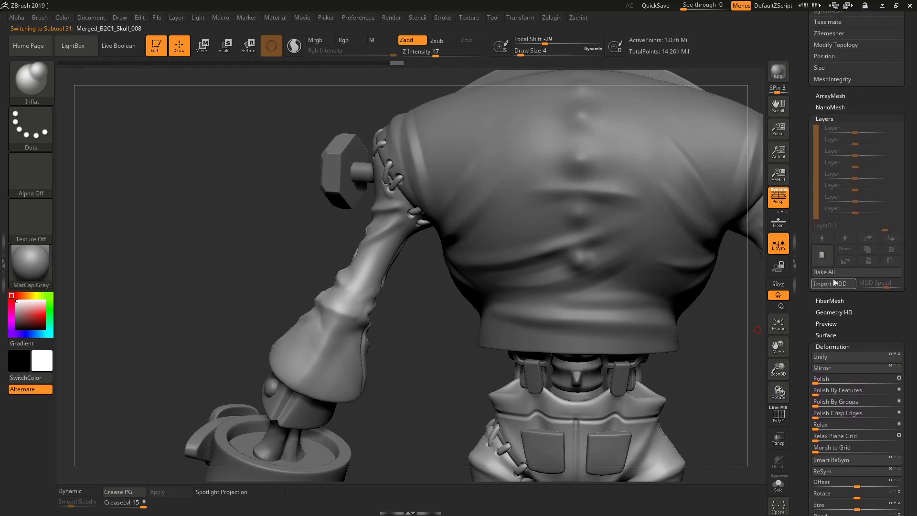
pyautogui.click(823, 256)
# Paint a small irregular mask on the back of the sleeve above the flared cuff with MaskPen at draw size 4
pyautogui.press('ctrl')
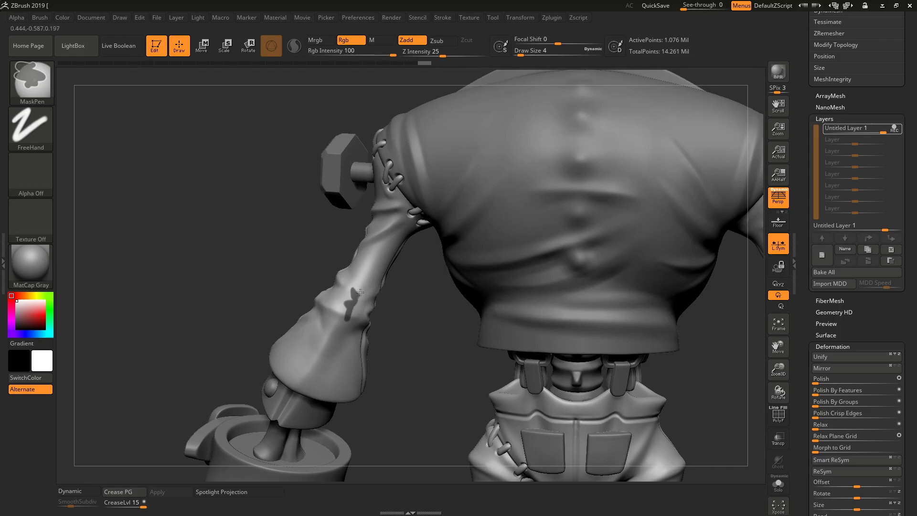
pyautogui.moveTo(360, 299)
pyautogui.keyDown('ctrl'); pyautogui.mouseDown()
pyautogui.moveTo(350, 323)
pyautogui.moveTo(348, 301)
pyautogui.mouseUp(); pyautogui.keyUp('ctrl')
pyautogui.keyDown('ctrl'); pyautogui.moveTo(356, 289); pyautogui.dragTo(361, 291); pyautogui.keyUp('ctrl')
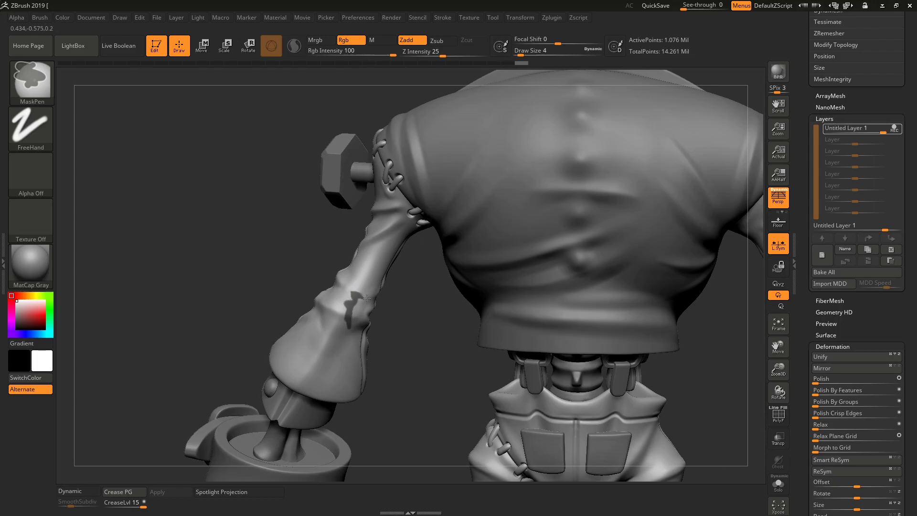
# Invert the sleeve mask and apply the Inflate deformation to the exposed patch, finishing with the mask cleared
pyautogui.keyDown('ctrl'); pyautogui.click(399, 321); pyautogui.keyUp('ctrl')
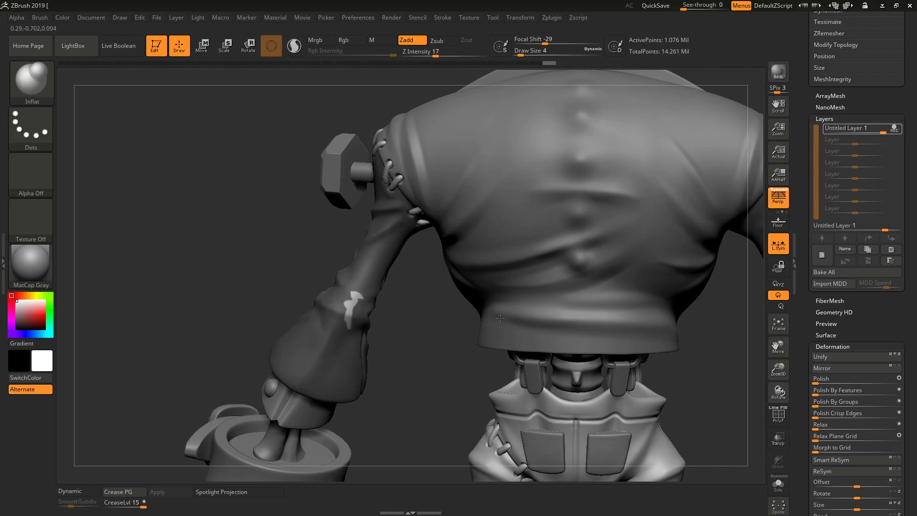
pyautogui.moveTo(809, 366); pyautogui.dragTo(809, 305)
pyautogui.scroll(2, 809, 304)
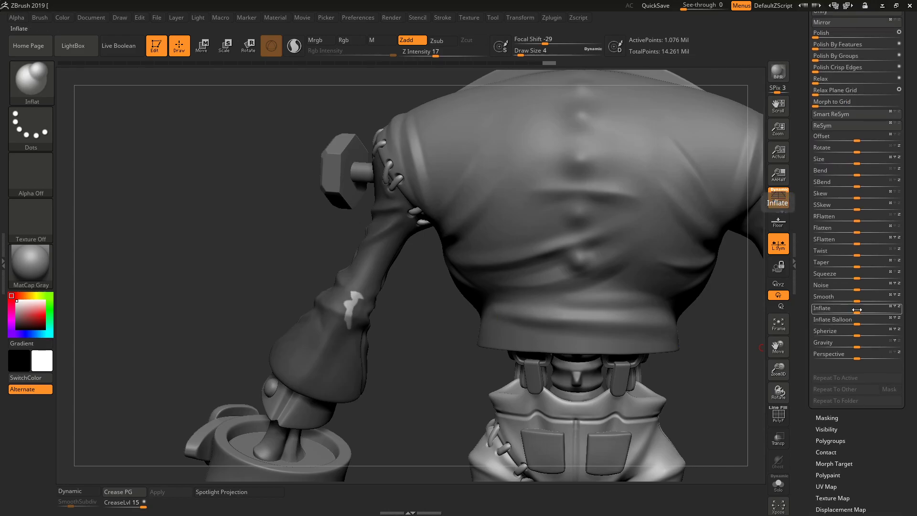
pyautogui.click(856, 311)
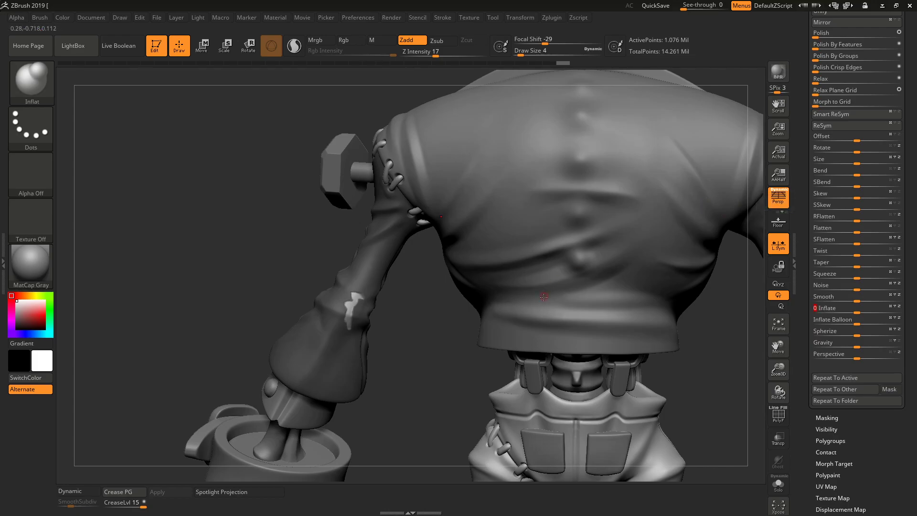
pyautogui.moveTo(419, 371); pyautogui.dragTo(581, 234)
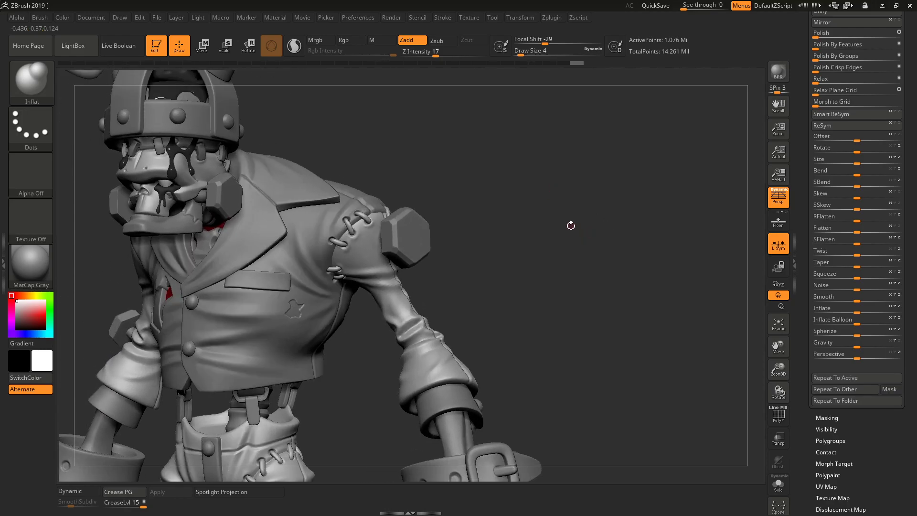
# Paint a ragged mask along the sleeve's cuff edge on both sides of the seam with MaskPen
pyautogui.click(364, 262)
pyautogui.keyDown('alt'); pyautogui.moveTo(545, 291); pyautogui.dragTo(589, 292); pyautogui.keyUp('alt')
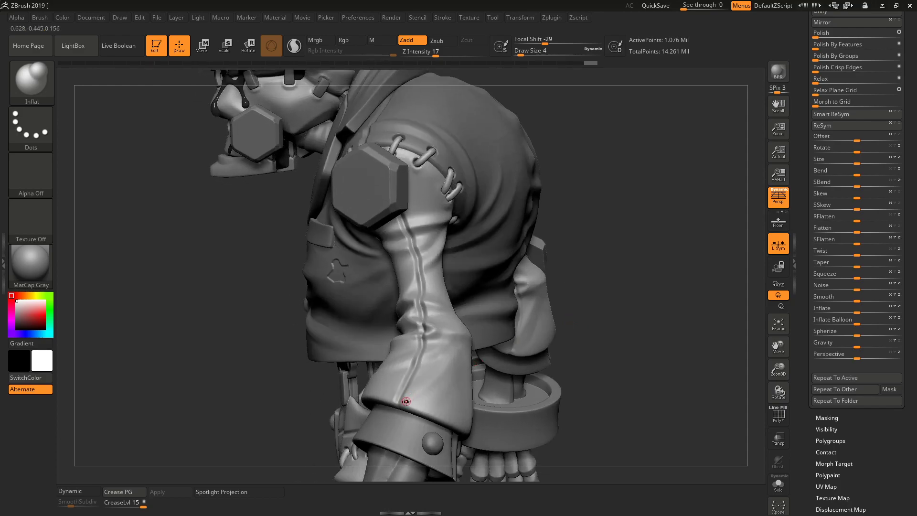
pyautogui.press('ctrl')
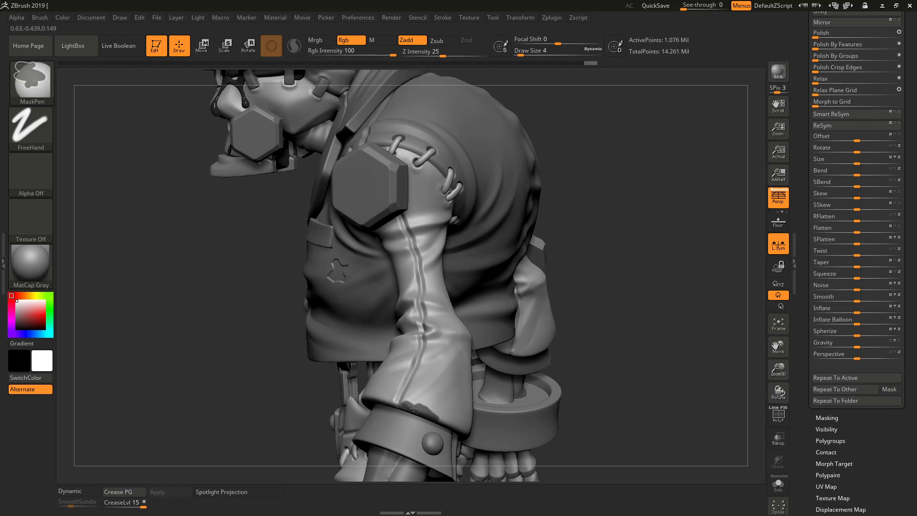
pyautogui.keyDown('ctrl'); pyautogui.moveTo(431, 416); pyautogui.dragTo(434, 418); pyautogui.keyUp('ctrl')
pyautogui.moveTo(657, 285)
pyautogui.mouseDown()
pyautogui.moveTo(686, 286)
pyautogui.moveTo(554, 331)
pyautogui.moveTo(581, 309)
pyautogui.moveTo(529, 340)
pyautogui.mouseUp()
pyautogui.keyDown('ctrl'); pyautogui.moveTo(474, 361); pyautogui.dragTo(452, 358); pyautogui.keyUp('ctrl')
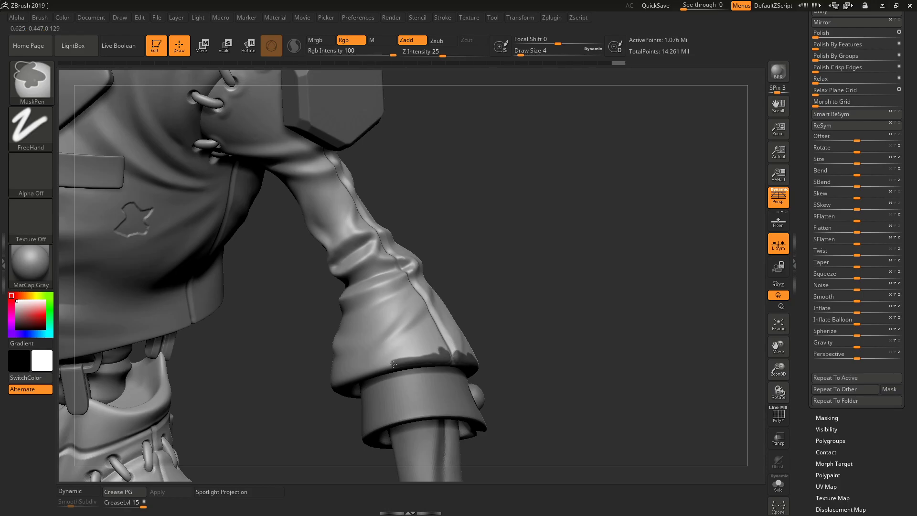
# Extend the cuff mask along the front of the hem with a jagged outline and invert the mask
pyautogui.keyDown('ctrl'); pyautogui.moveTo(391, 360); pyautogui.dragTo(418, 353); pyautogui.keyUp('ctrl')
pyautogui.keyDown('ctrl'); pyautogui.moveTo(420, 358); pyautogui.dragTo(425, 357); pyautogui.keyUp('ctrl')
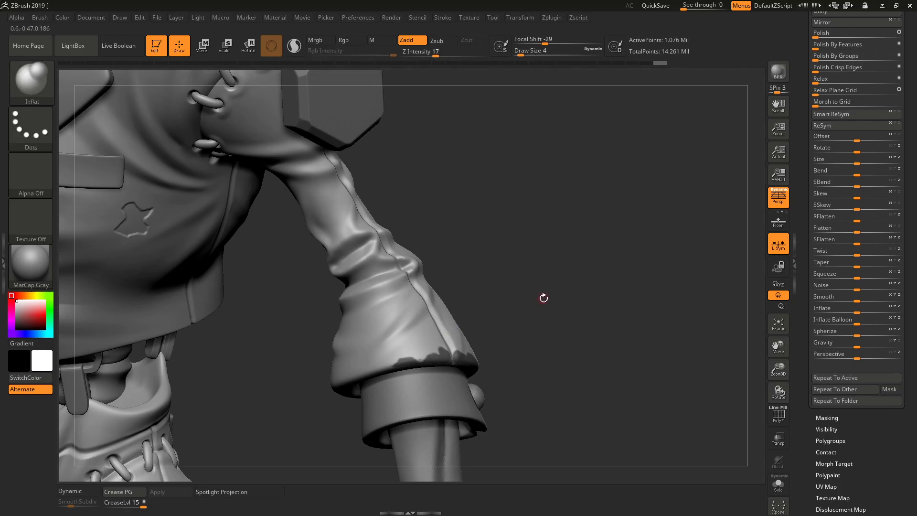
pyautogui.press('ctrl')
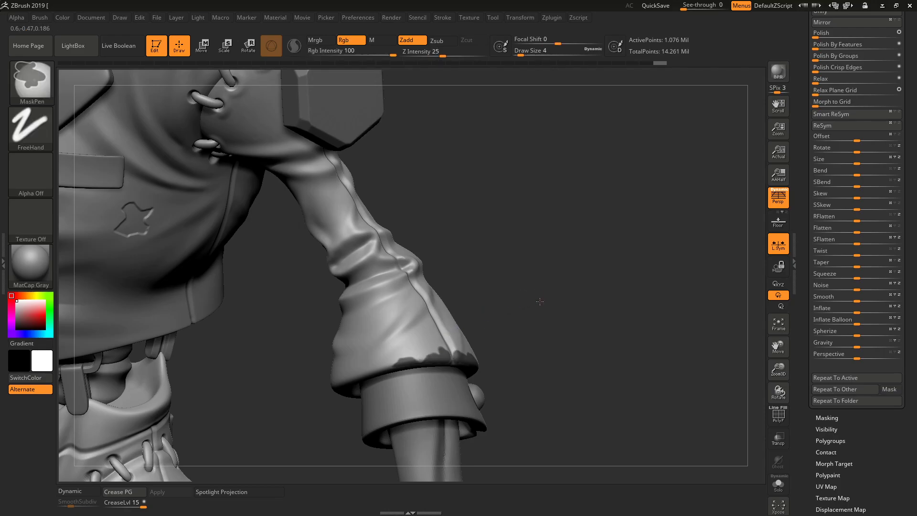
pyautogui.keyDown('ctrl'); pyautogui.click(541, 301); pyautogui.keyUp('ctrl')
# Try the Inflate deformation on the exposed cuff edge with the mask cleared, and undo both changes
pyautogui.click(851, 313)
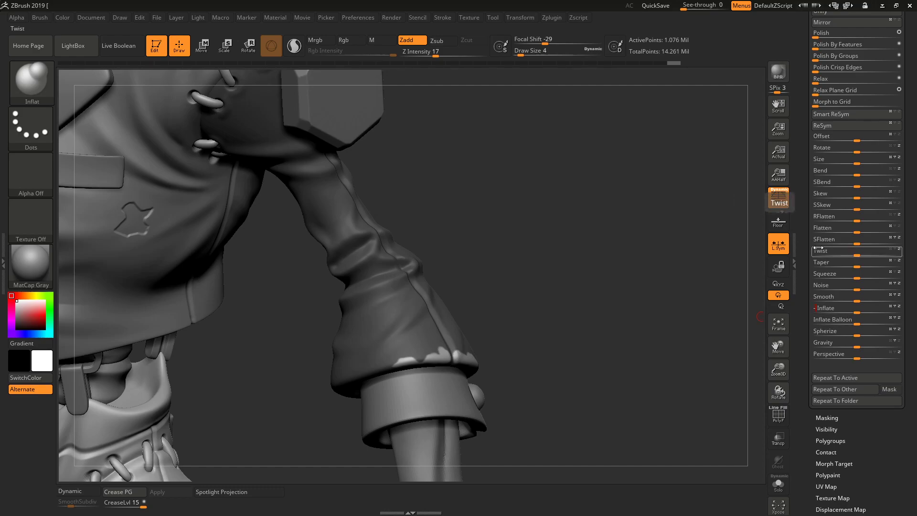
pyautogui.press('Return')
pyautogui.moveTo(608, 258)
pyautogui.keyDown('ctrl'); pyautogui.mouseDown()
pyautogui.moveTo(599, 280)
pyautogui.moveTo(619, 281)
pyautogui.moveTo(620, 297)
pyautogui.moveTo(603, 266)
pyautogui.moveTo(557, 267)
pyautogui.mouseUp(); pyautogui.keyUp('ctrl')
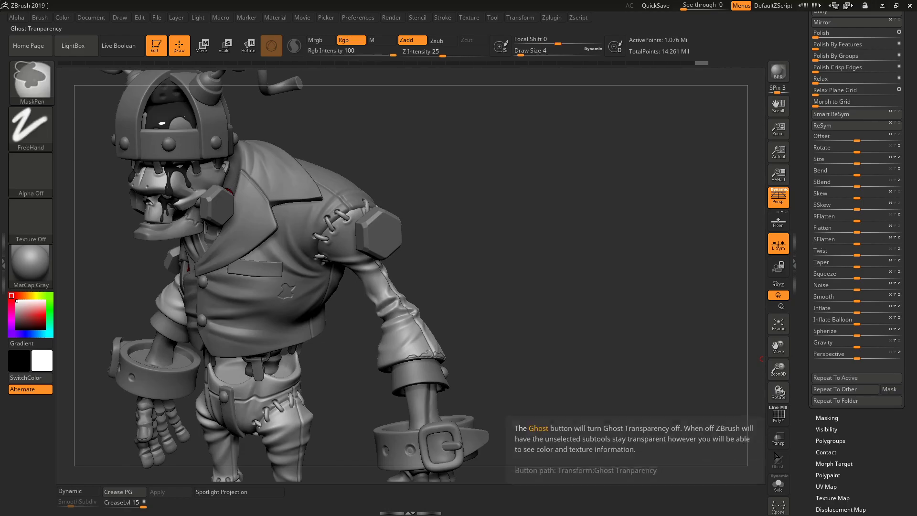
pyautogui.hotkey('ctrl', 'z')
pyautogui.hotkey('ctrl', 'z')
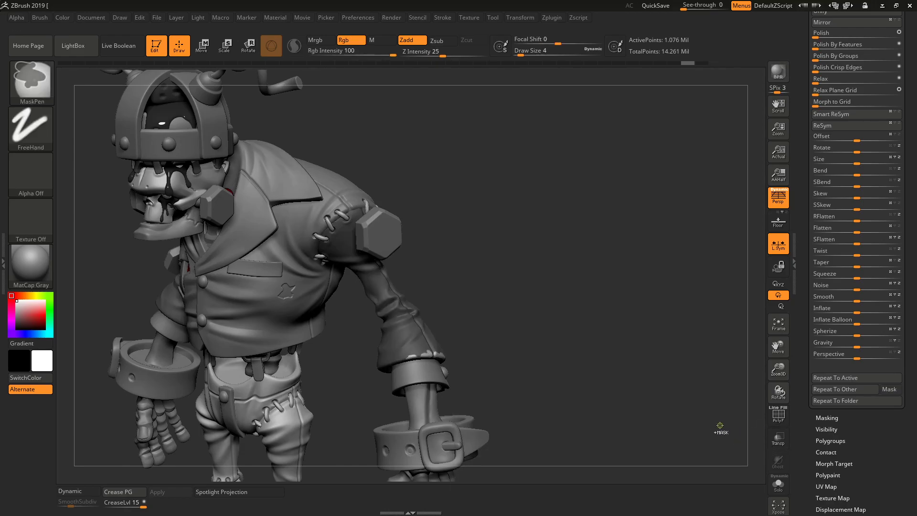
# Isolate the sleeve in Solo mode and erase the mask across the underside of the cuff rim below the jagged edge
pyautogui.click(780, 484)
pyautogui.moveTo(687, 382); pyautogui.dragTo(621, 396)
pyautogui.keyDown('ctrl'); pyautogui.keyDown('alt'); pyautogui.moveTo(390, 370); pyautogui.dragTo(394, 375); pyautogui.keyUp('alt'); pyautogui.keyUp('ctrl')
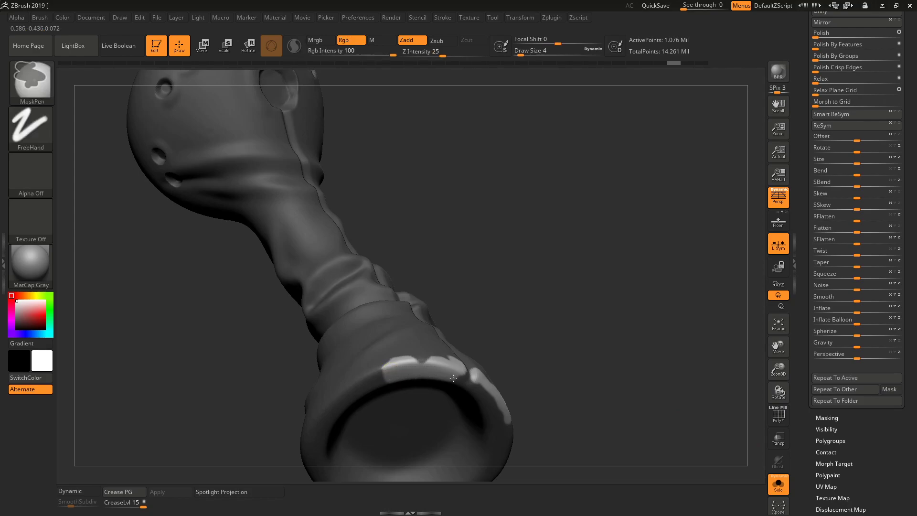
pyautogui.keyDown('ctrl'); pyautogui.keyDown('alt'); pyautogui.moveTo(456, 376); pyautogui.dragTo(470, 367); pyautogui.keyUp('alt'); pyautogui.keyUp('ctrl')
pyautogui.moveTo(548, 348); pyautogui.dragTo(560, 331)
pyautogui.keyDown('ctrl'); pyautogui.keyDown('alt'); pyautogui.moveTo(479, 386); pyautogui.dragTo(471, 391); pyautogui.keyUp('alt'); pyautogui.keyUp('ctrl')
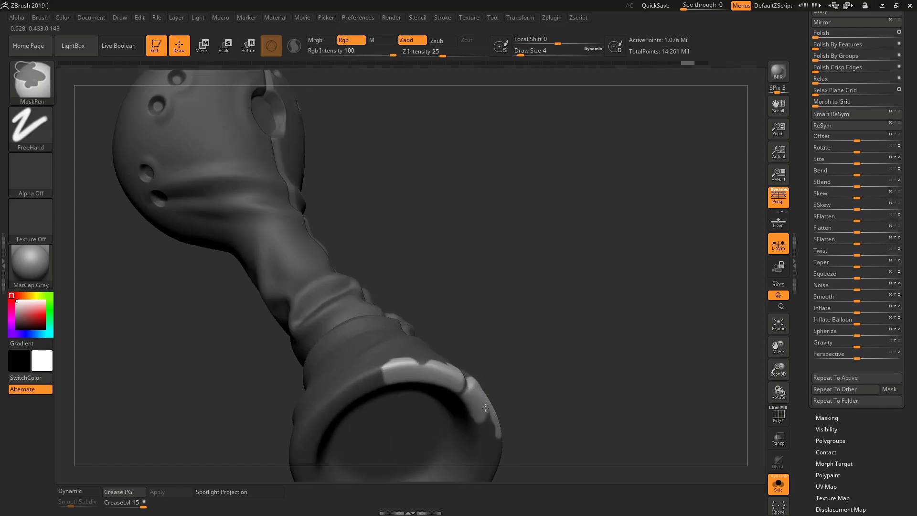
# Erase the mask in a jagged outline along the inner rim of the cuff opening
pyautogui.moveTo(489, 428)
pyautogui.mouseDown()
pyautogui.moveTo(546, 331)
pyautogui.moveTo(423, 321)
pyautogui.mouseUp()
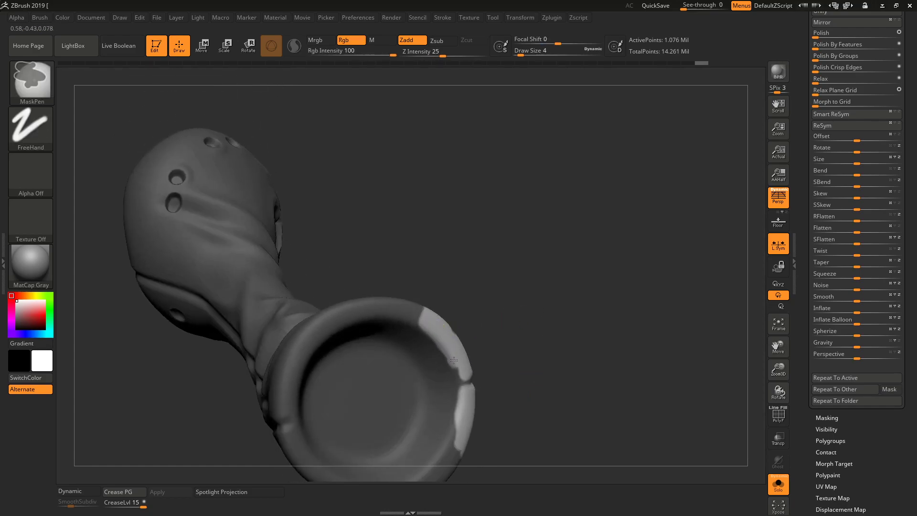
pyautogui.keyDown('ctrl'); pyautogui.keyDown('alt'); pyautogui.moveTo(455, 363); pyautogui.dragTo(452, 430); pyautogui.keyUp('alt'); pyautogui.keyUp('ctrl')
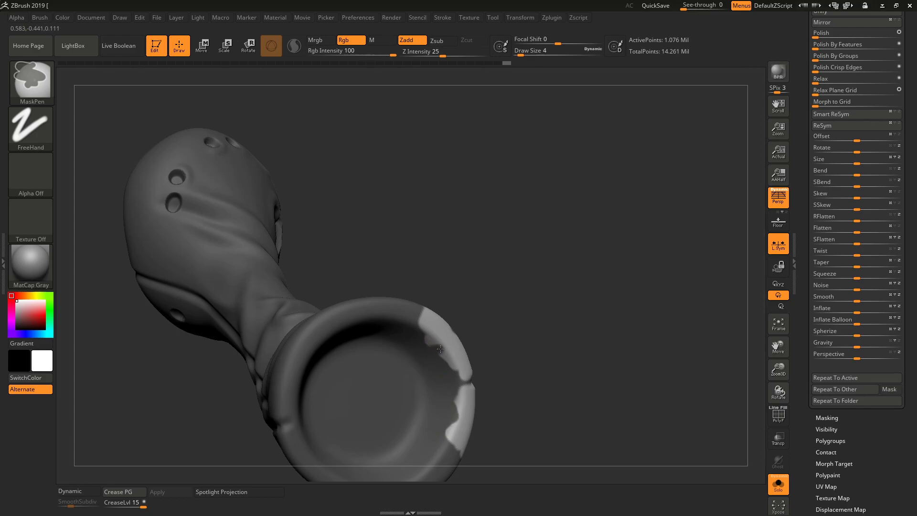
pyautogui.moveTo(436, 353)
pyautogui.keyDown('ctrl'); pyautogui.keyDown('alt'); pyautogui.mouseDown()
pyautogui.moveTo(444, 350)
pyautogui.moveTo(449, 367)
pyautogui.moveTo(428, 346)
pyautogui.moveTo(434, 353)
pyautogui.mouseUp(); pyautogui.keyUp('alt'); pyautogui.keyUp('ctrl')
pyautogui.moveTo(528, 251)
pyautogui.mouseDown()
pyautogui.moveTo(521, 325)
pyautogui.moveTo(537, 267)
pyautogui.moveTo(531, 283)
pyautogui.mouseUp()
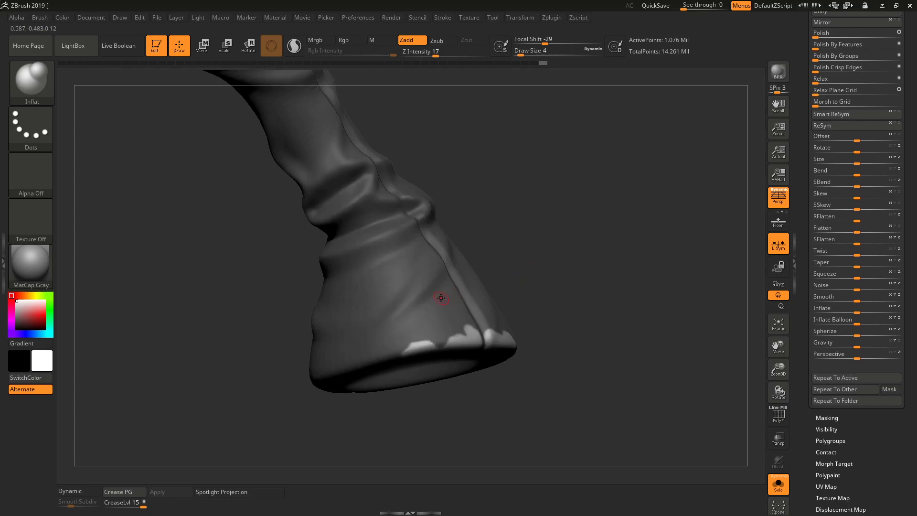
pyautogui.press('ctrl')
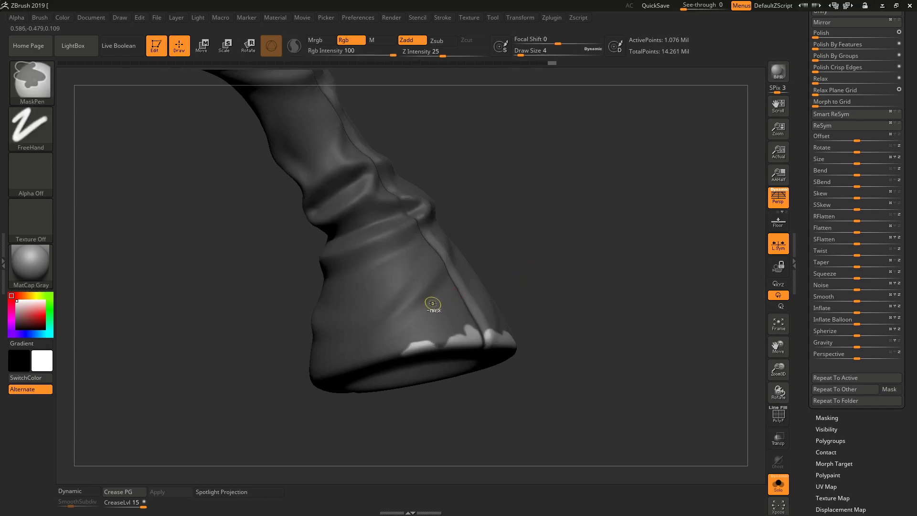
pyautogui.moveTo(551, 256)
pyautogui.mouseDown()
pyautogui.moveTo(529, 244)
pyautogui.moveTo(526, 259)
pyautogui.mouseUp()
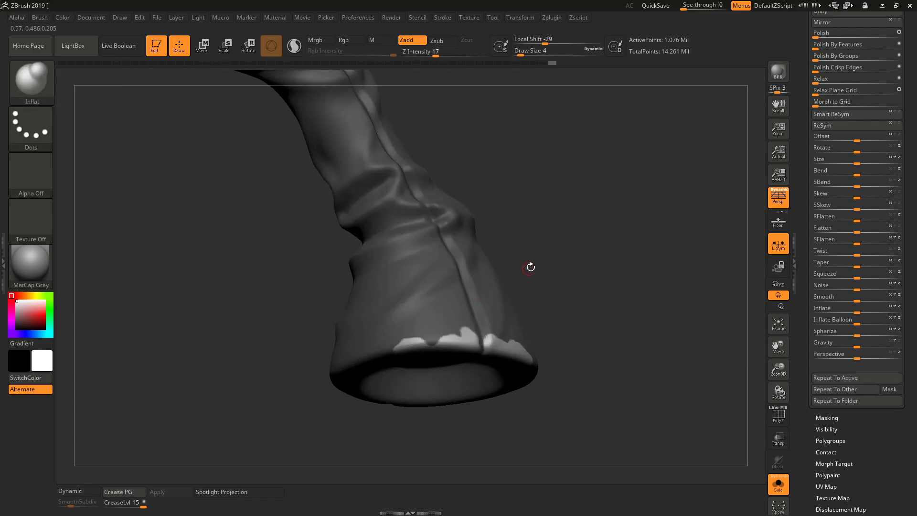
# Apply the Inflate deformation at -5 to the exposed cuff rim and clear the mask
pyautogui.press('ctrl')
pyautogui.moveTo(595, 255); pyautogui.dragTo(597, 249)
pyautogui.keyDown('ctrl'); pyautogui.click(614, 265); pyautogui.keyUp('ctrl')
pyautogui.keyDown('ctrl'); pyautogui.click(659, 315); pyautogui.keyUp('ctrl')
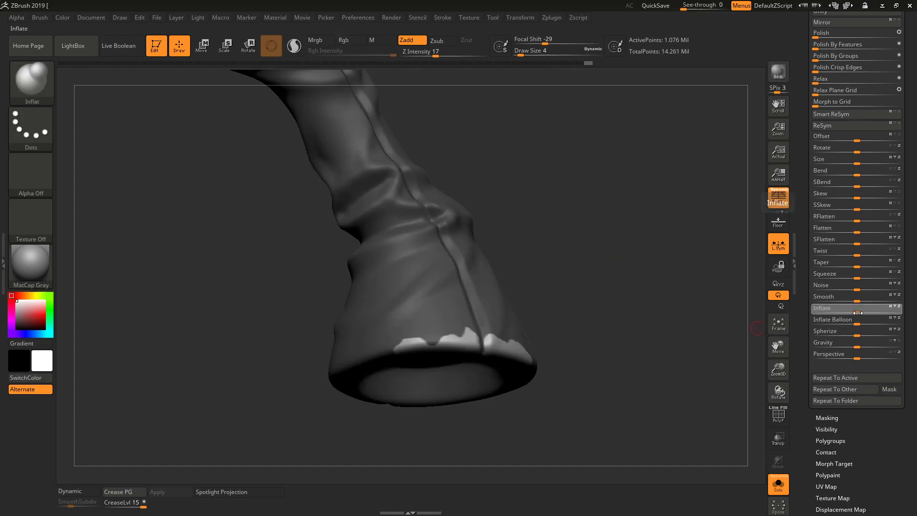
pyautogui.write('-')
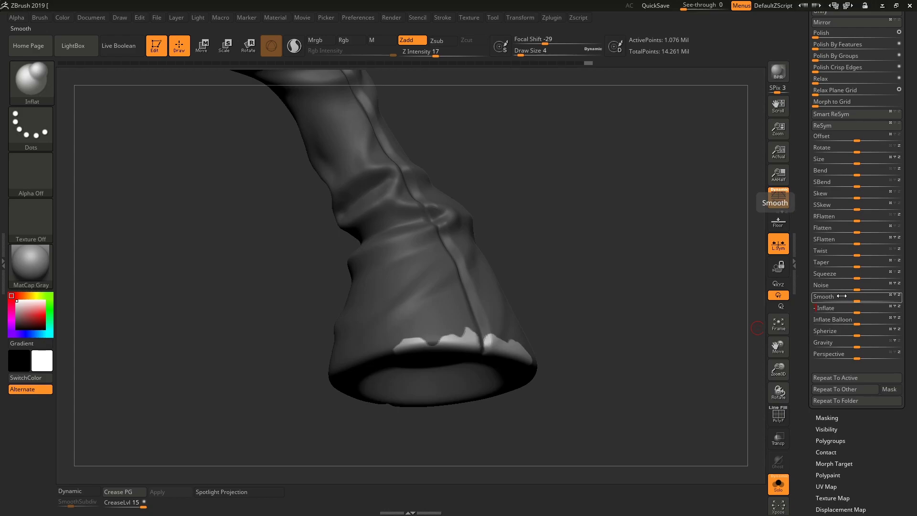
pyautogui.write('5')
pyautogui.press('Return')
pyautogui.keyDown('ctrl'); pyautogui.moveTo(693, 317); pyautogui.dragTo(645, 316); pyautogui.keyUp('ctrl')
# Soften the worn edges around the cuff rim with the Smooth brush at draw size 8 and leave Solo mode
pyautogui.moveTo(551, 292)
pyautogui.mouseDown()
pyautogui.moveTo(588, 273)
pyautogui.moveTo(465, 350)
pyautogui.moveTo(451, 327)
pyautogui.mouseUp()
pyautogui.press('s')
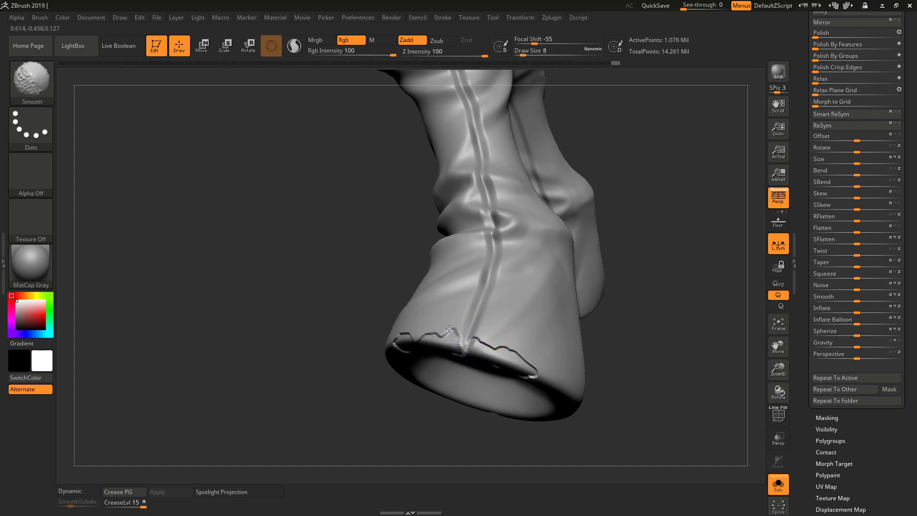
pyautogui.moveTo(663, 291); pyautogui.dragTo(603, 301)
pyautogui.moveTo(447, 340)
pyautogui.keyDown('shift'); pyautogui.mouseDown()
pyautogui.moveTo(383, 350)
pyautogui.moveTo(389, 359)
pyautogui.mouseUp(); pyautogui.keyUp('shift')
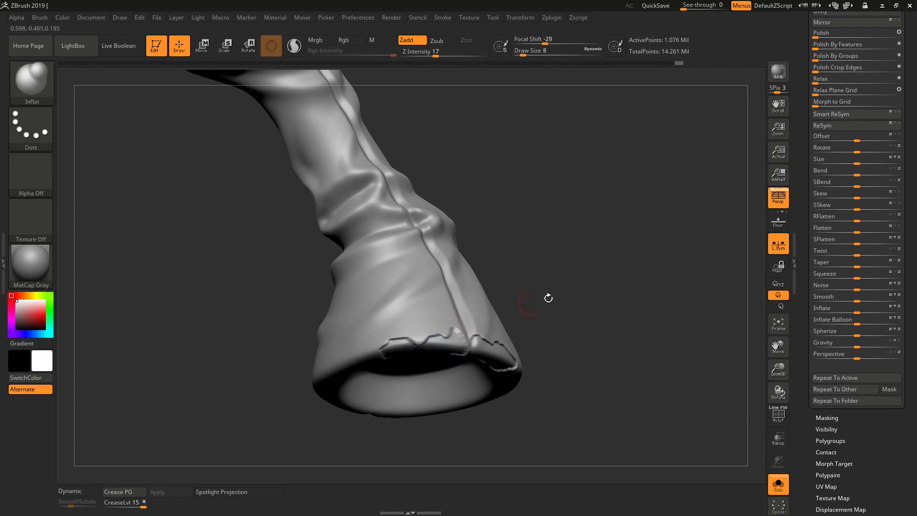
pyautogui.moveTo(532, 301); pyautogui.dragTo(533, 279)
pyautogui.keyDown('shift'); pyautogui.moveTo(487, 330); pyautogui.dragTo(532, 368); pyautogui.keyUp('shift')
pyautogui.keyDown('shift'); pyautogui.moveTo(471, 352); pyautogui.dragTo(427, 346); pyautogui.keyUp('shift')
pyautogui.moveTo(574, 272)
pyautogui.mouseDown()
pyautogui.moveTo(602, 299)
pyautogui.moveTo(596, 264)
pyautogui.moveTo(610, 278)
pyautogui.mouseUp()
pyautogui.click(776, 483)
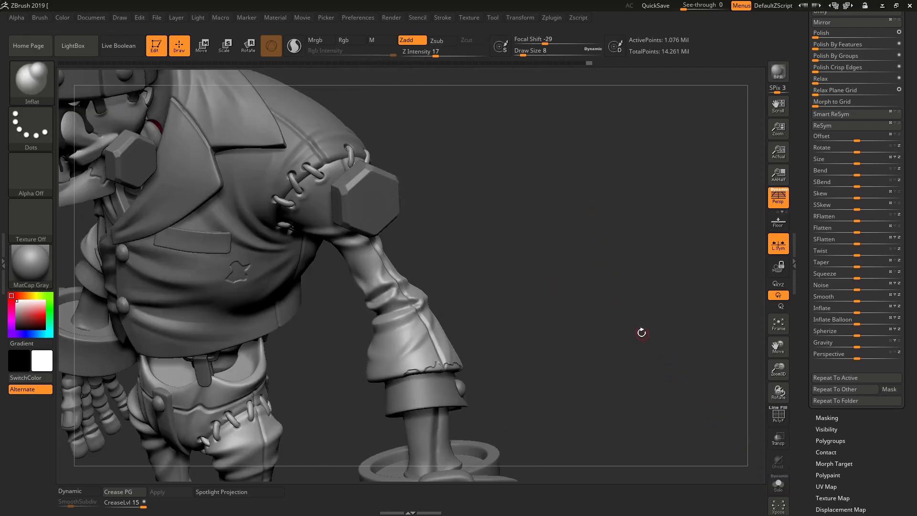
# Turn off recording on the sleeve's first layer and add a second sculpting layer
pyautogui.moveTo(568, 275); pyautogui.dragTo(446, 366)
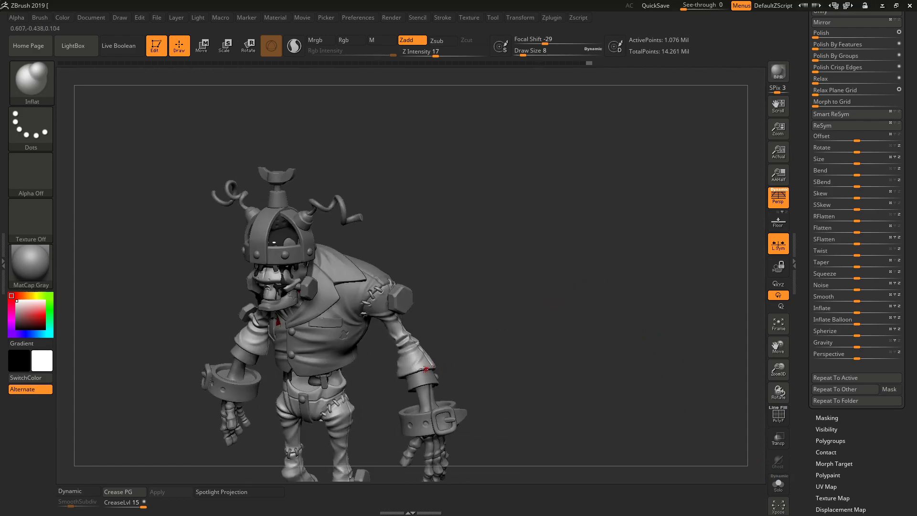
pyautogui.moveTo(497, 334); pyautogui.dragTo(348, 332)
pyautogui.moveTo(466, 313)
pyautogui.mouseDown()
pyautogui.moveTo(442, 353)
pyautogui.moveTo(509, 344)
pyautogui.moveTo(504, 311)
pyautogui.moveTo(481, 318)
pyautogui.mouseUp()
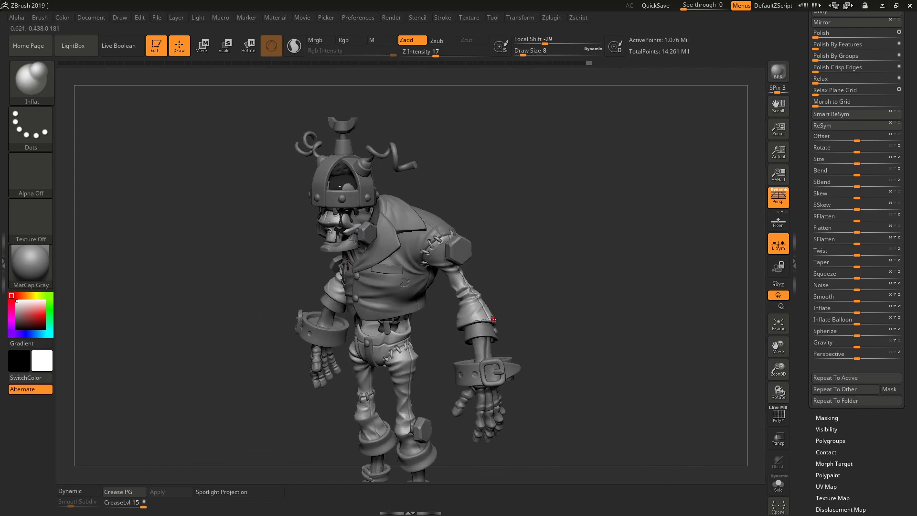
pyautogui.moveTo(586, 287); pyautogui.dragTo(592, 307)
pyautogui.moveTo(804, 297); pyautogui.dragTo(800, 406)
pyautogui.click(896, 151)
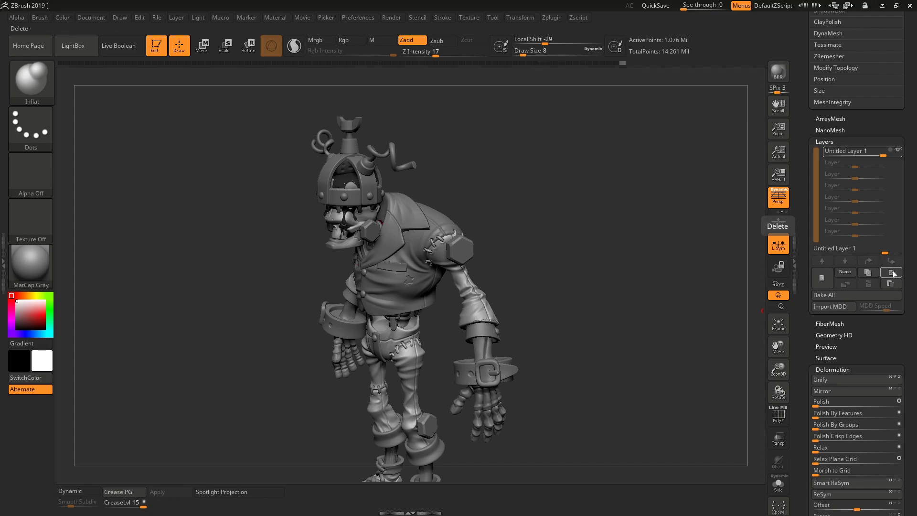
pyautogui.moveTo(669, 280); pyautogui.dragTo(637, 274)
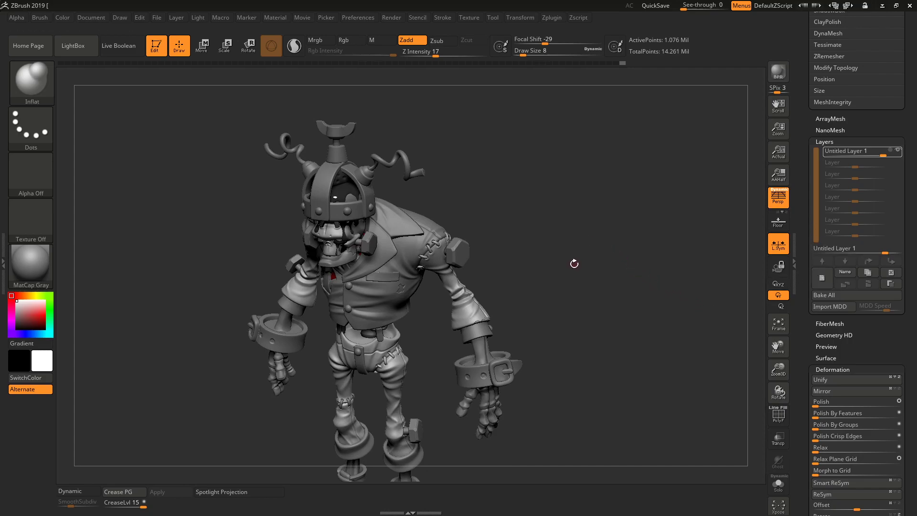
pyautogui.moveTo(588, 259)
pyautogui.mouseDown()
pyautogui.moveTo(585, 239)
pyautogui.moveTo(597, 263)
pyautogui.moveTo(590, 228)
pyautogui.moveTo(647, 229)
pyautogui.moveTo(631, 215)
pyautogui.moveTo(657, 189)
pyautogui.mouseUp()
pyautogui.click(823, 279)
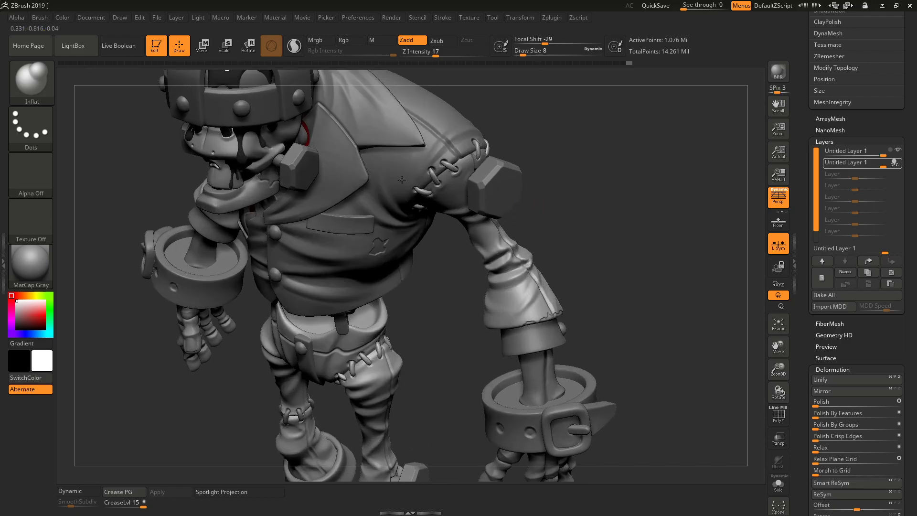
# Select the Orb_Slash02 brush for cutting the sleeve cuff, and check the Orb brush files in the ZB_Brushes folder in File Explorer
pyautogui.click(32, 81)
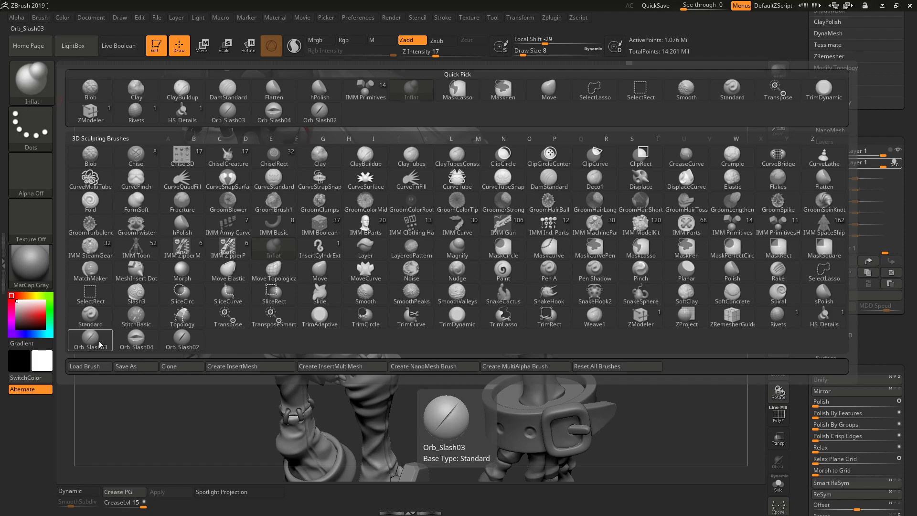
pyautogui.click(183, 341)
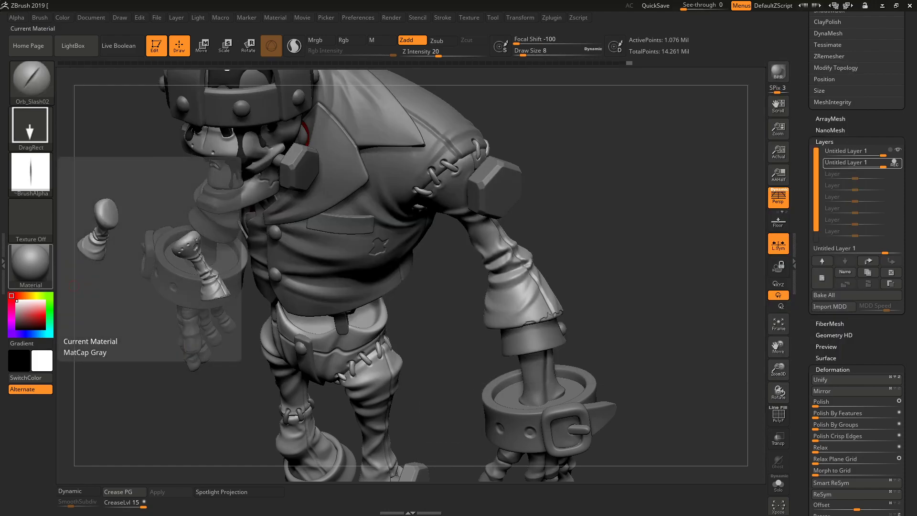
pyautogui.hotkey('alt', 'Tab')
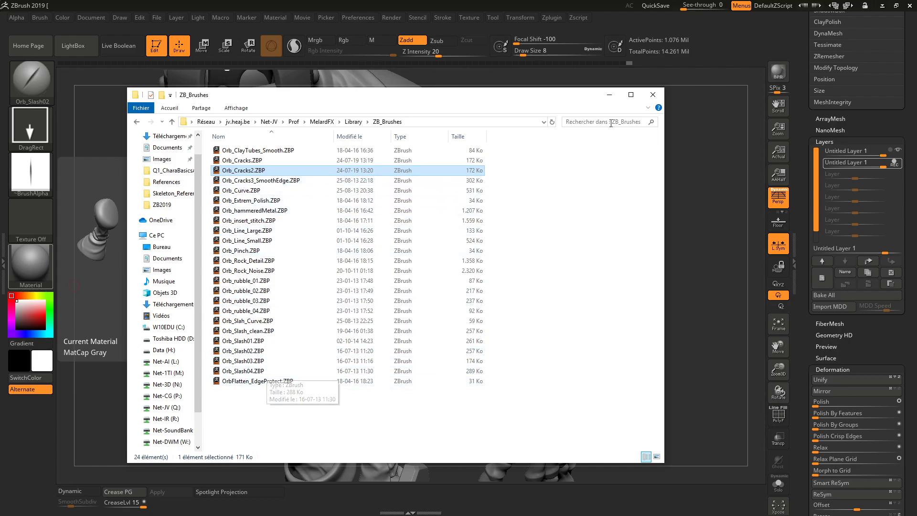
pyautogui.click(611, 96)
pyautogui.moveTo(603, 238); pyautogui.dragTo(587, 289)
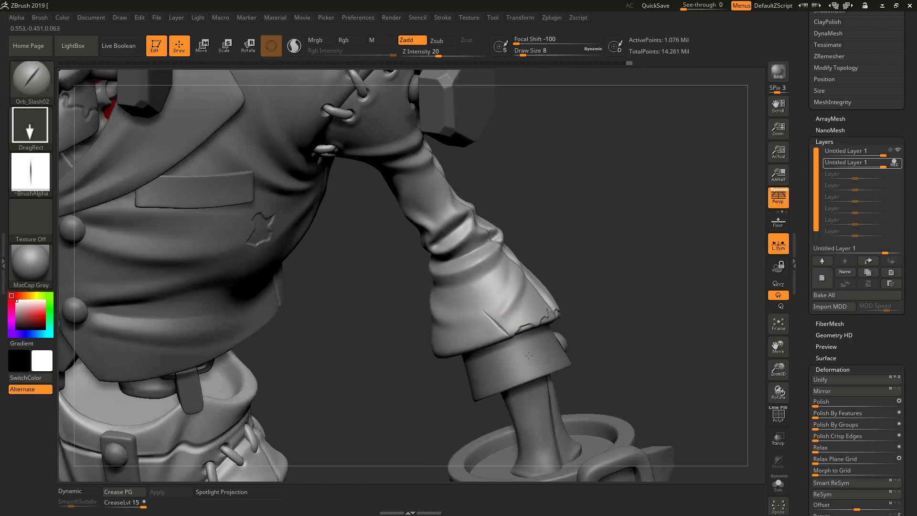
# Examine the worn sleeve cuff, the jacket front and the full character from several angles
pyautogui.moveTo(609, 245); pyautogui.dragTo(444, 282)
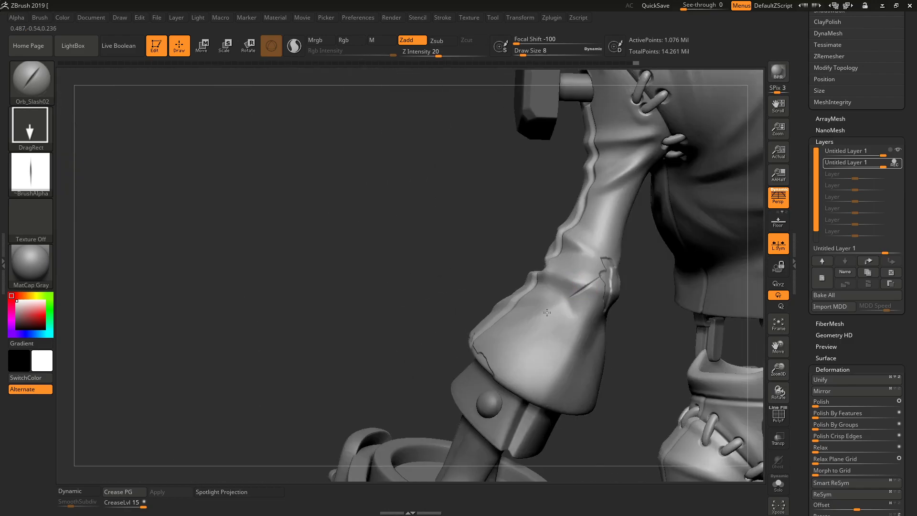
pyautogui.moveTo(546, 313); pyautogui.dragTo(545, 303)
pyautogui.keyDown('alt'); pyautogui.moveTo(455, 280); pyautogui.dragTo(432, 233); pyautogui.keyUp('alt')
pyautogui.moveTo(488, 214); pyautogui.dragTo(664, 200)
pyautogui.moveTo(545, 270); pyautogui.dragTo(604, 228)
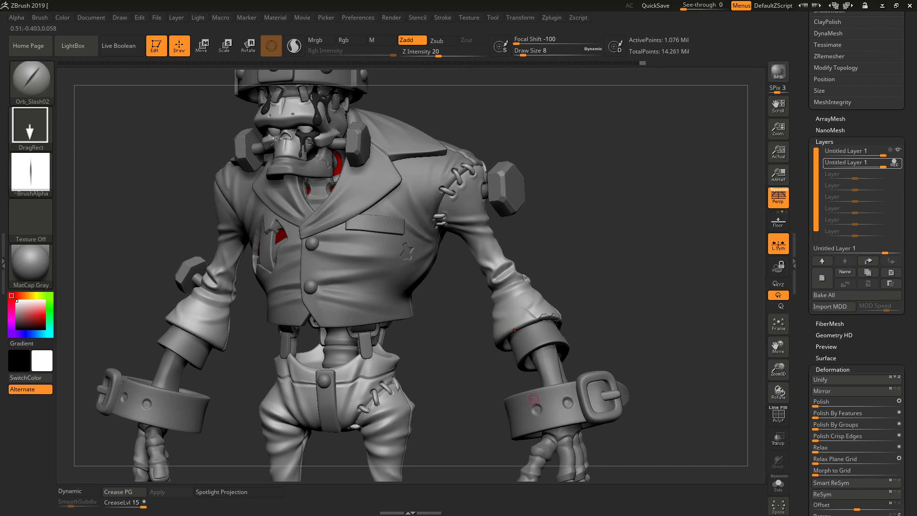
pyautogui.moveTo(632, 257); pyautogui.dragTo(627, 258)
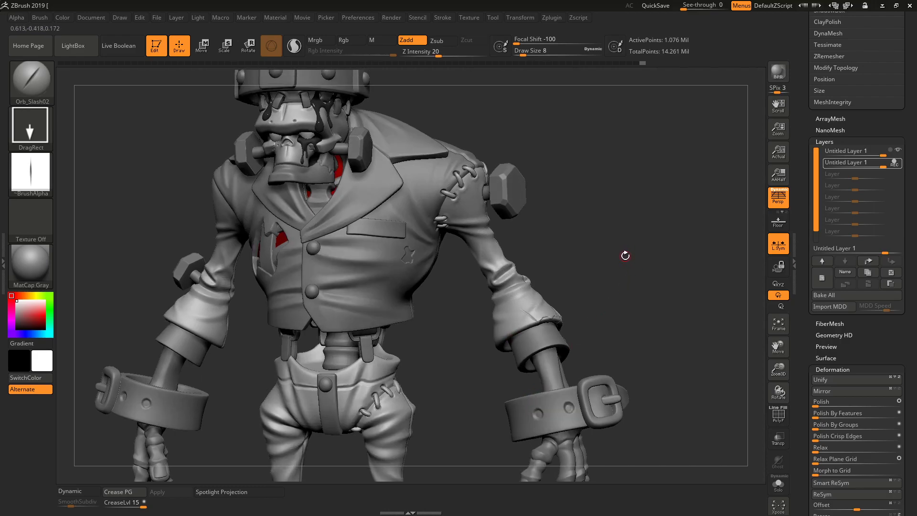
pyautogui.moveTo(597, 193); pyautogui.dragTo(588, 245)
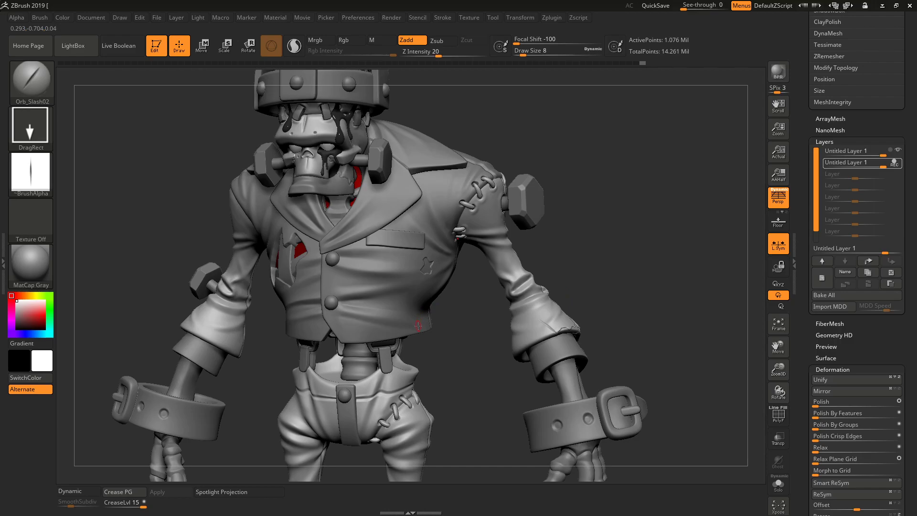
pyautogui.moveTo(657, 220); pyautogui.dragTo(499, 355)
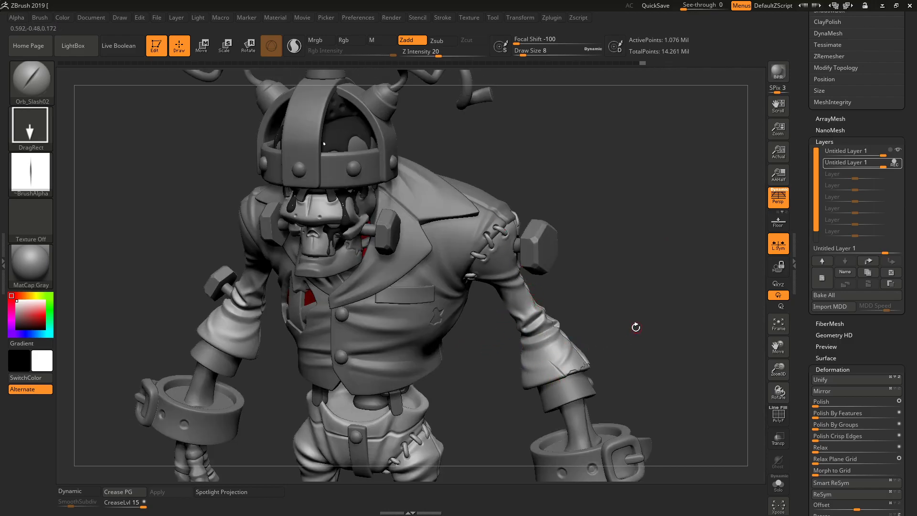
# Make the jacket body the active subtool and set the brush draw size to 4
pyautogui.moveTo(638, 240); pyautogui.dragTo(416, 239)
pyautogui.keyDown('alt'); pyautogui.click(413, 252); pyautogui.keyUp('alt')
pyautogui.moveTo(633, 225); pyautogui.dragTo(671, 218)
pyautogui.moveTo(656, 164); pyautogui.dragTo(647, 220)
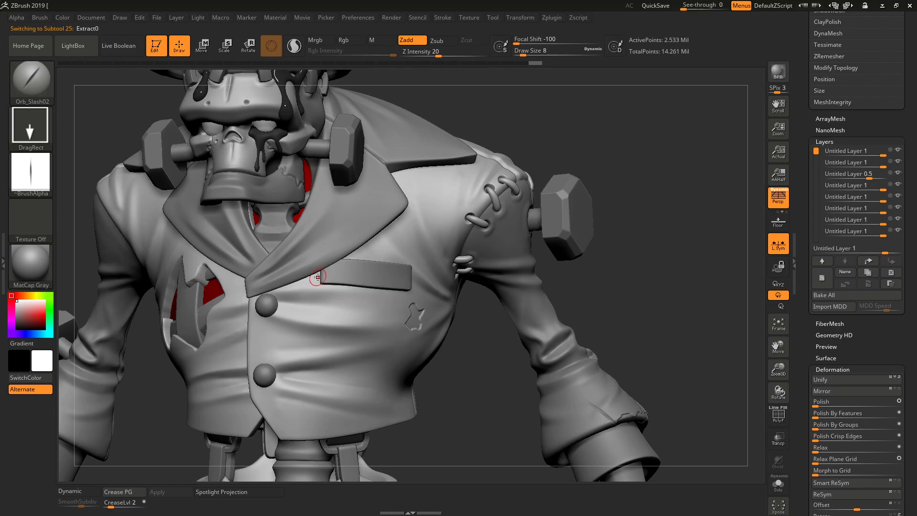
pyautogui.press('s')
pyautogui.moveTo(325, 278); pyautogui.dragTo(322, 278)
# Paint a thin mask line on the jacket along the lower, side and upper edges of the chest pocket flap
pyautogui.press('ctrl')
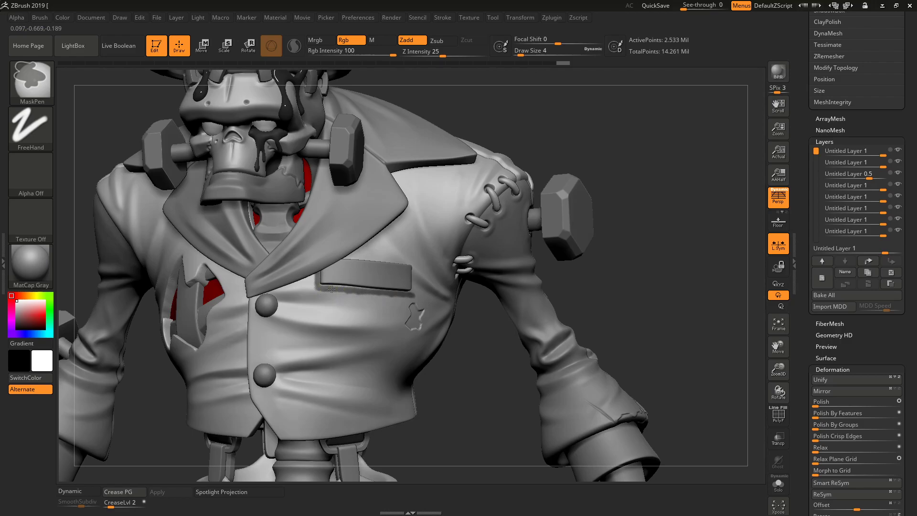
pyautogui.keyDown('ctrl'); pyautogui.moveTo(408, 296); pyautogui.dragTo(408, 296); pyautogui.keyUp('ctrl')
pyautogui.moveTo(600, 134); pyautogui.dragTo(579, 133)
pyautogui.press('ctrl')
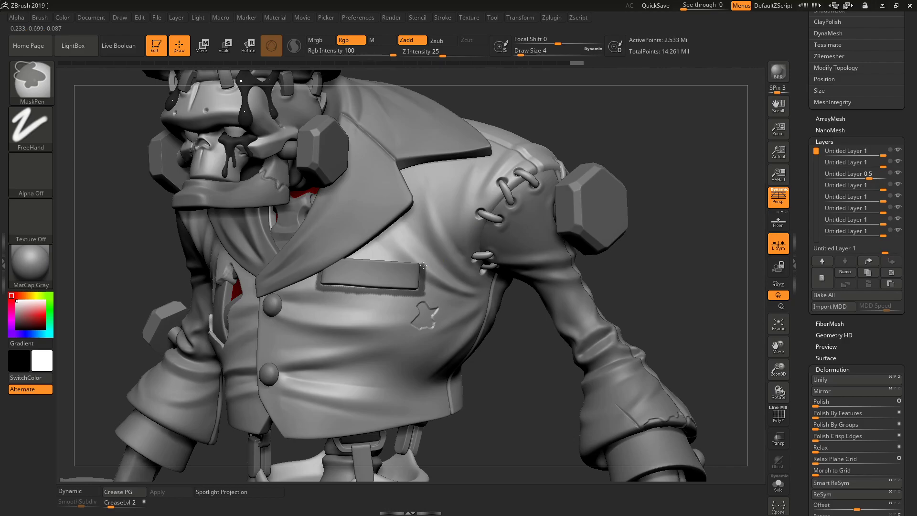
pyautogui.keyDown('ctrl'); pyautogui.moveTo(423, 262); pyautogui.dragTo(423, 261); pyautogui.keyUp('ctrl')
pyautogui.moveTo(603, 125); pyautogui.dragTo(556, 126)
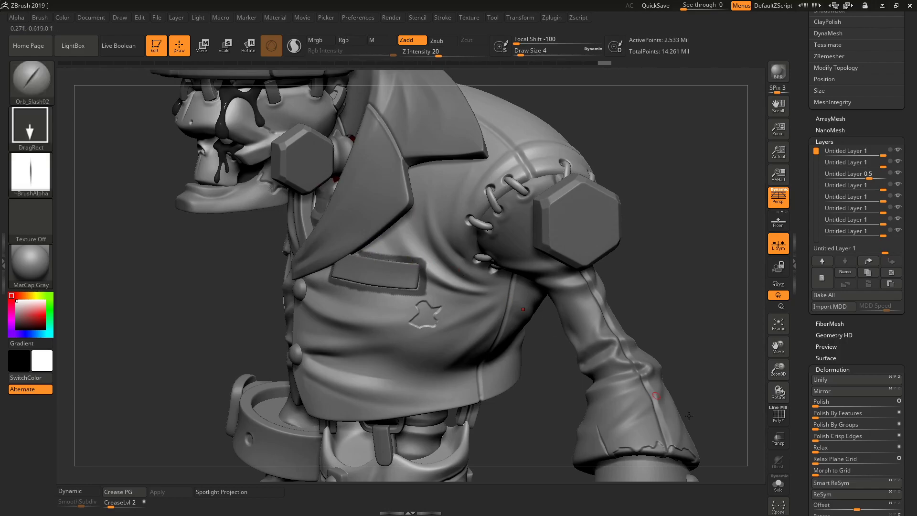
# Isolate the jacket body in Solo mode and close the gaps in the rectangular mask outline around the pocket area
pyautogui.click(777, 483)
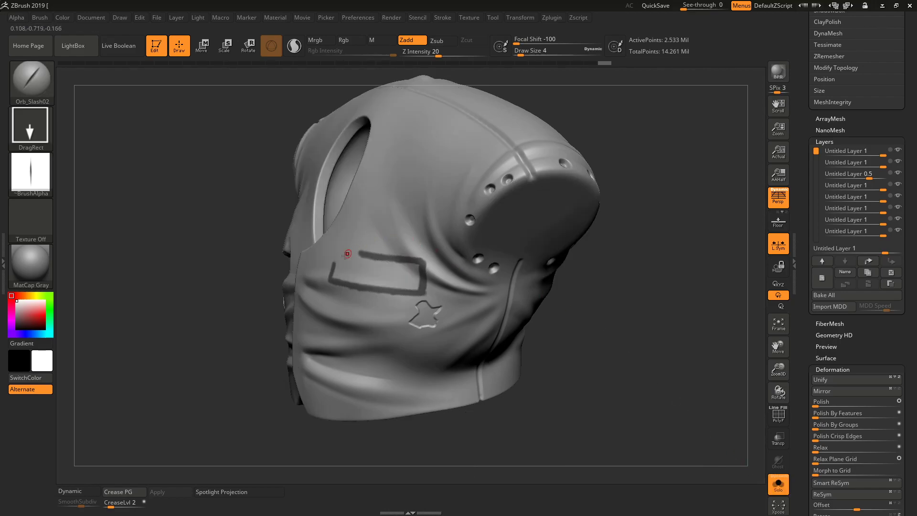
pyautogui.press('ctrl')
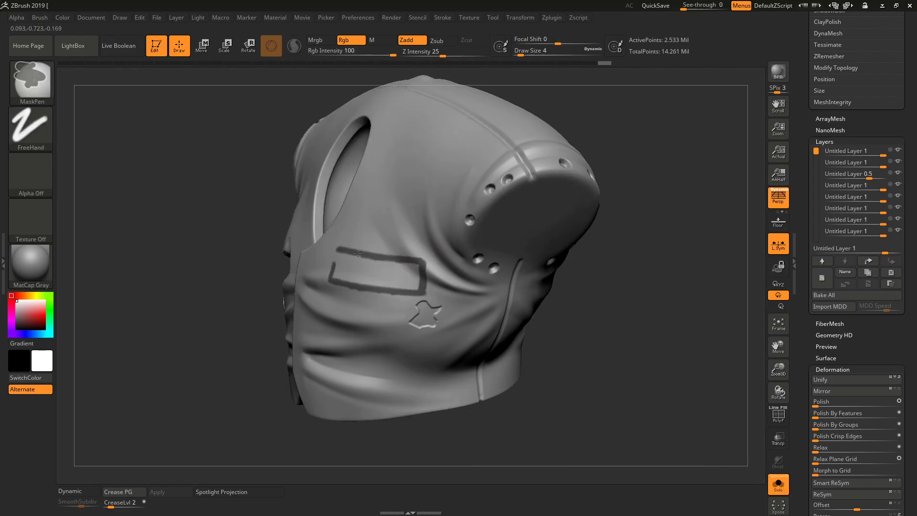
pyautogui.moveTo(664, 184); pyautogui.dragTo(686, 186)
pyautogui.keyDown('ctrl'); pyautogui.moveTo(340, 249); pyautogui.dragTo(336, 272); pyautogui.keyUp('ctrl')
# Trim the inner and outer edges of the rectangular mask by unmasking along them to make the outline thinner and cleaner
pyautogui.moveTo(611, 241)
pyautogui.mouseDown()
pyautogui.moveTo(616, 220)
pyautogui.moveTo(566, 228)
pyautogui.mouseUp()
pyautogui.press('ctrl')
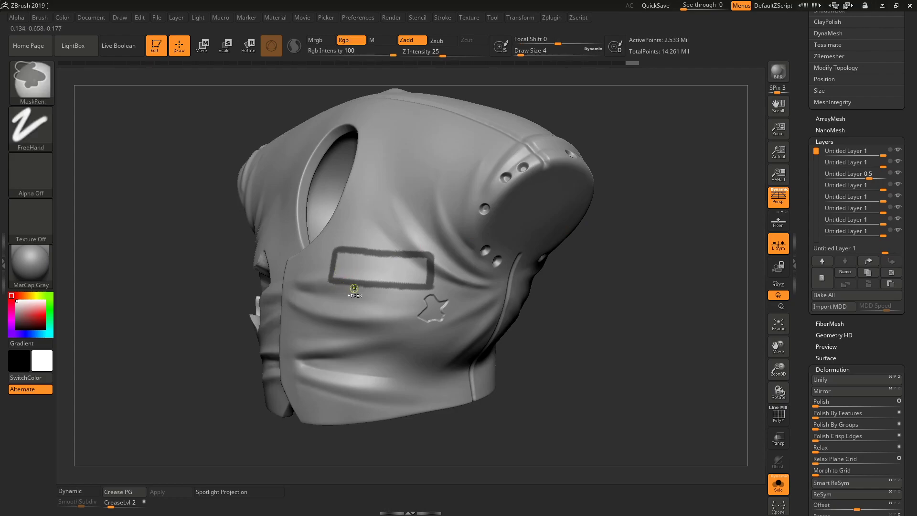
pyautogui.press('alt')
pyautogui.keyDown('ctrl'); pyautogui.keyDown('alt'); pyautogui.moveTo(395, 290); pyautogui.dragTo(397, 291); pyautogui.keyUp('alt'); pyautogui.keyUp('ctrl')
pyautogui.keyDown('ctrl'); pyautogui.keyDown('alt'); pyautogui.moveTo(359, 256); pyautogui.dragTo(426, 263); pyautogui.keyUp('alt'); pyautogui.keyUp('ctrl')
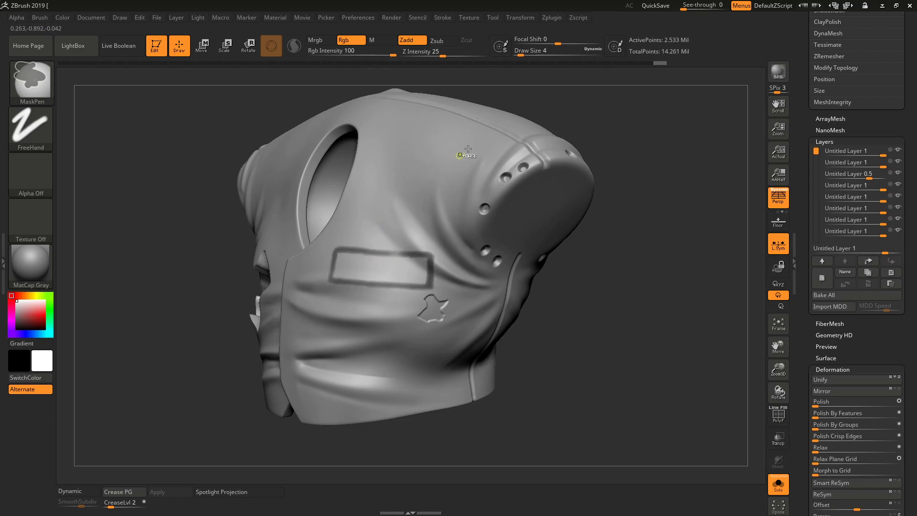
# Invert the mask, leave Solo mode and try the Inflate deformation at 3 on the exposed pocket outline
pyautogui.hotkey('ctrl', 'i')
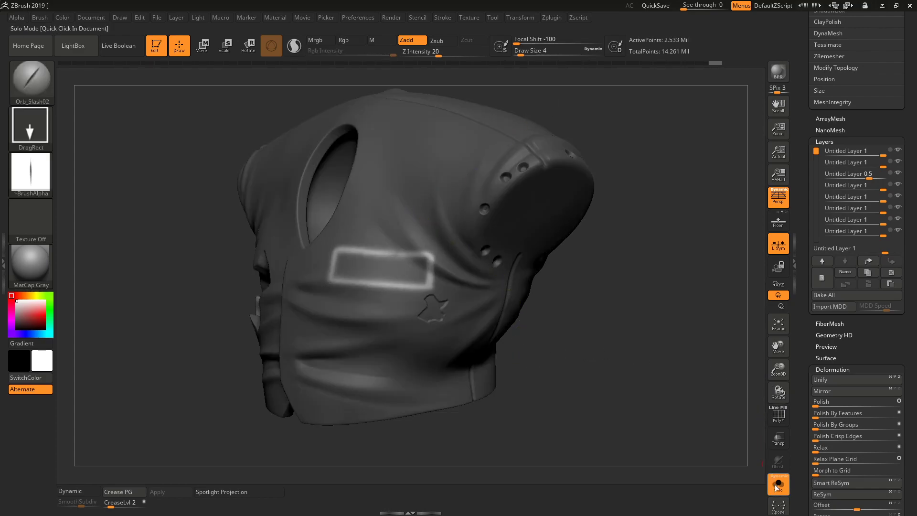
pyautogui.click(778, 485)
pyautogui.scroll(-10, 804, 382)
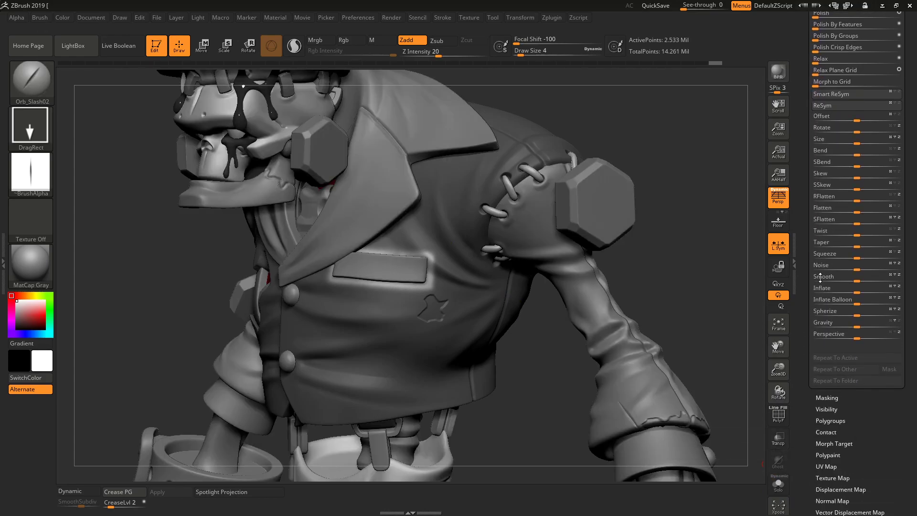
pyautogui.moveTo(856, 288); pyautogui.dragTo(859, 289)
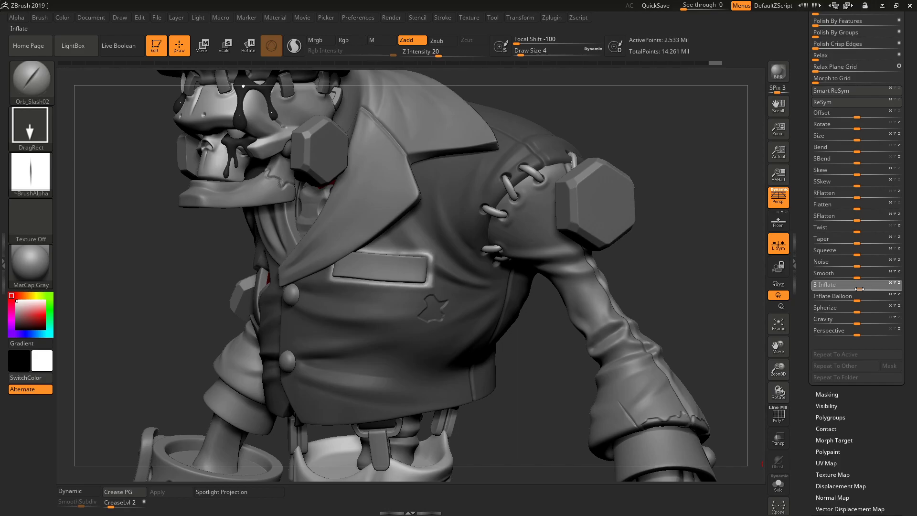
pyautogui.moveTo(855, 289); pyautogui.dragTo(856, 289)
# Try the Inflate deformation at 7 and 4 on the pocket outline, and undo the attempts
pyautogui.moveTo(698, 182); pyautogui.dragTo(672, 155)
pyautogui.press('ctrl')
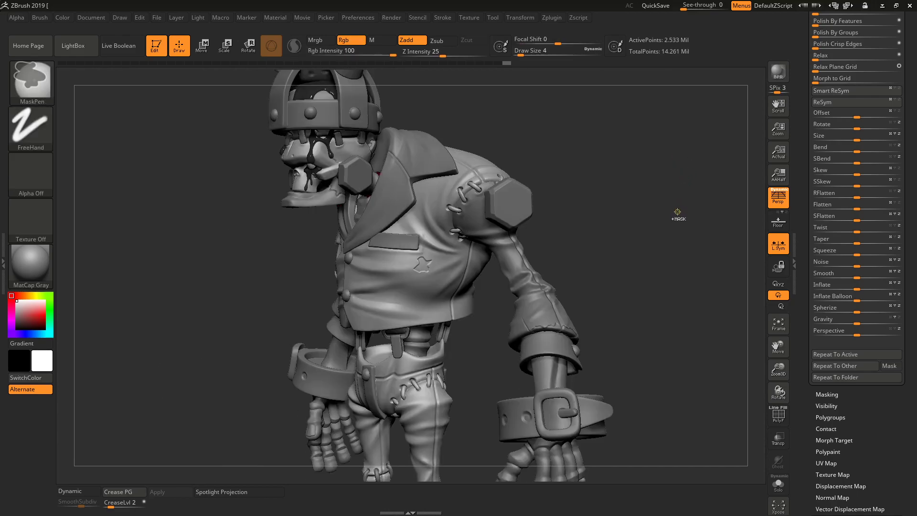
pyautogui.keyDown('ctrl'); pyautogui.click(676, 211); pyautogui.keyUp('ctrl')
pyautogui.moveTo(674, 186); pyautogui.dragTo(691, 210)
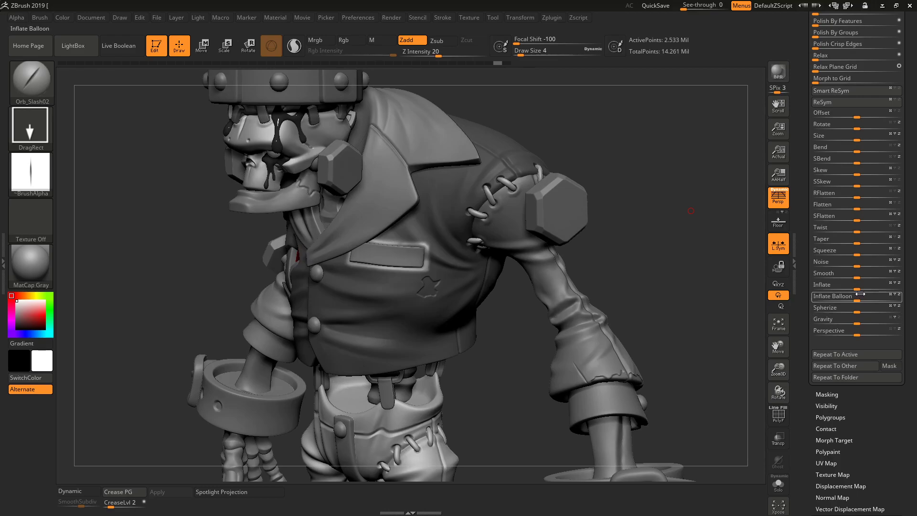
pyautogui.moveTo(861, 290); pyautogui.dragTo(861, 290)
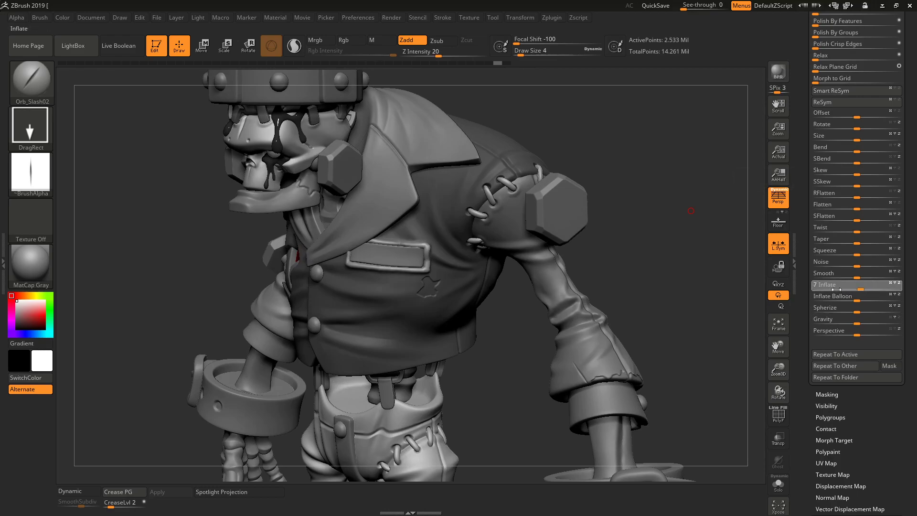
pyautogui.press('ctrl')
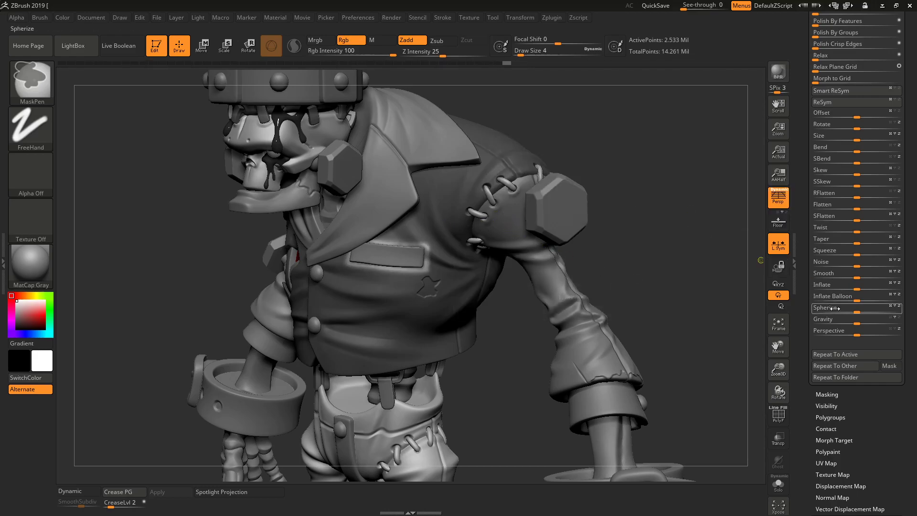
pyautogui.moveTo(861, 289); pyautogui.dragTo(859, 290)
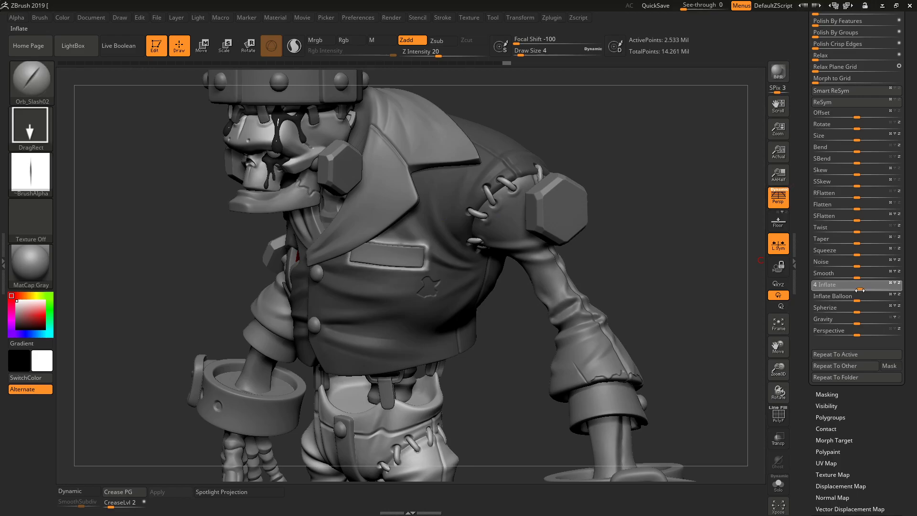
pyautogui.hotkey('ctrl', 'z')
pyautogui.hotkey('ctrl', 'z')
pyautogui.hotkey('ctrl', 'z')
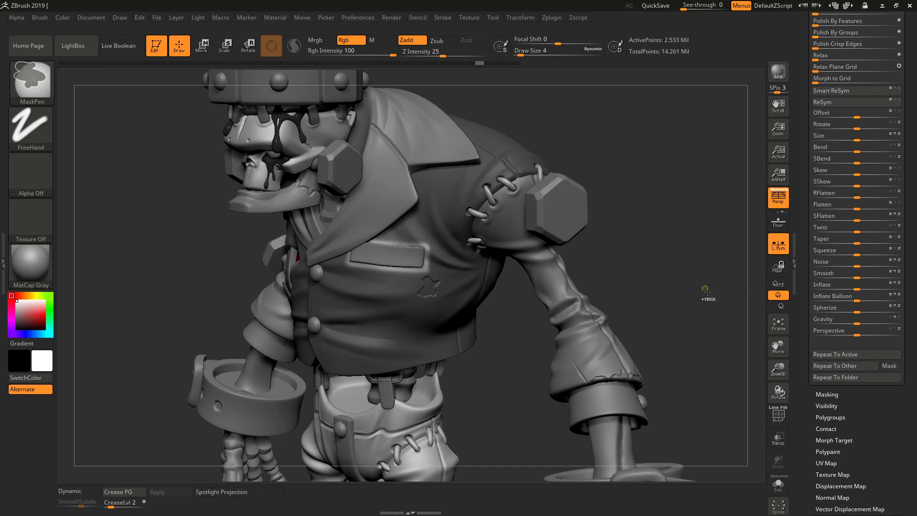
# Soften the pocket outline mask in Solo mode by inverting it, blurring it several times and inverting it back, then show all subtools
pyautogui.click(778, 484)
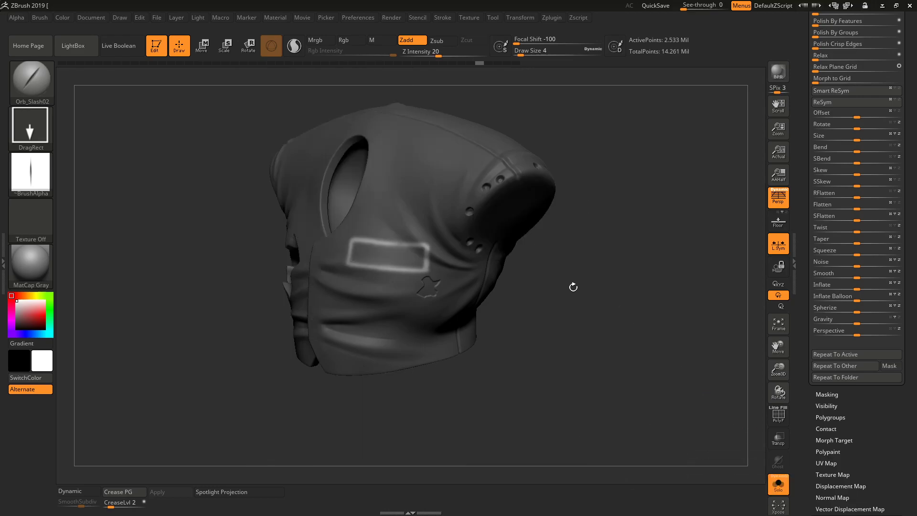
pyautogui.press('ctrl')
pyautogui.keyDown('ctrl'); pyautogui.moveTo(597, 260); pyautogui.dragTo(633, 255); pyautogui.keyUp('ctrl')
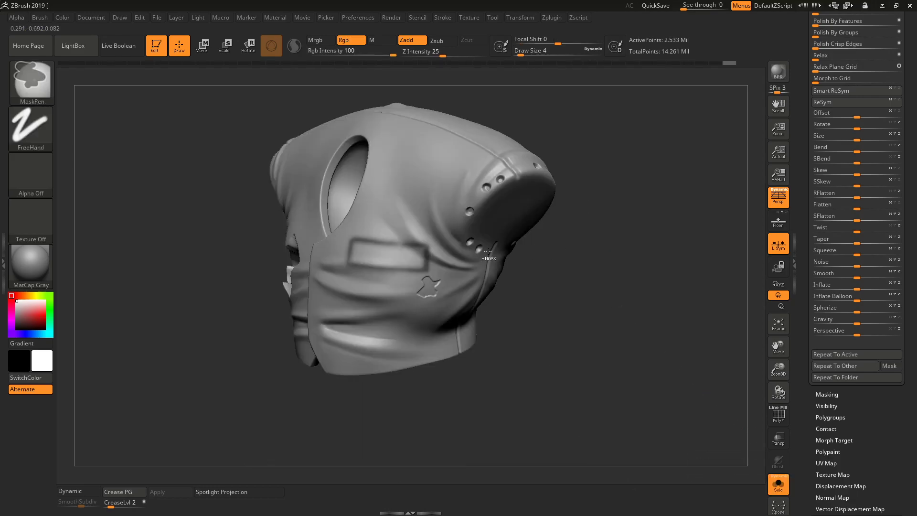
pyautogui.keyDown('ctrl'); pyautogui.click(427, 258); pyautogui.keyUp('ctrl')
pyautogui.keyDown('ctrl'); pyautogui.click(427, 257); pyautogui.keyUp('ctrl')
pyautogui.keyDown('ctrl'); pyautogui.click(427, 258); pyautogui.keyUp('ctrl')
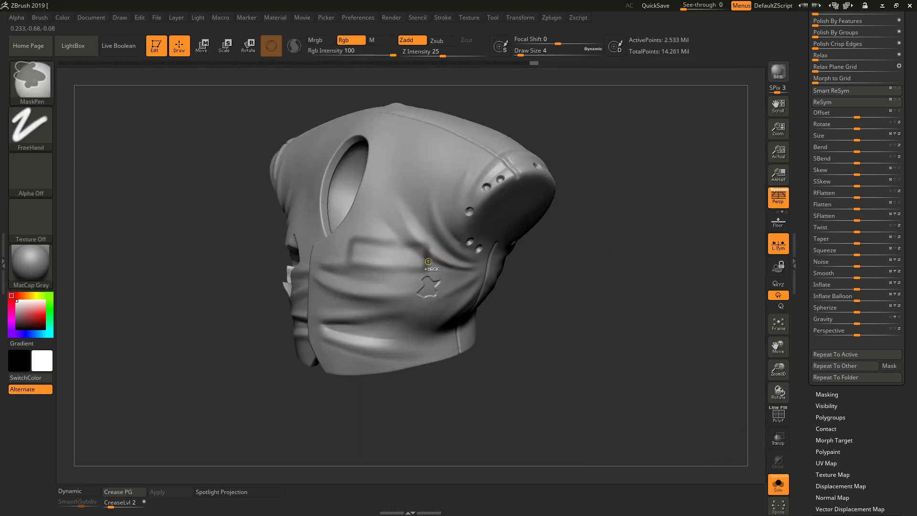
pyautogui.keyDown('ctrl'); pyautogui.click(606, 332); pyautogui.keyUp('ctrl')
pyautogui.click(778, 484)
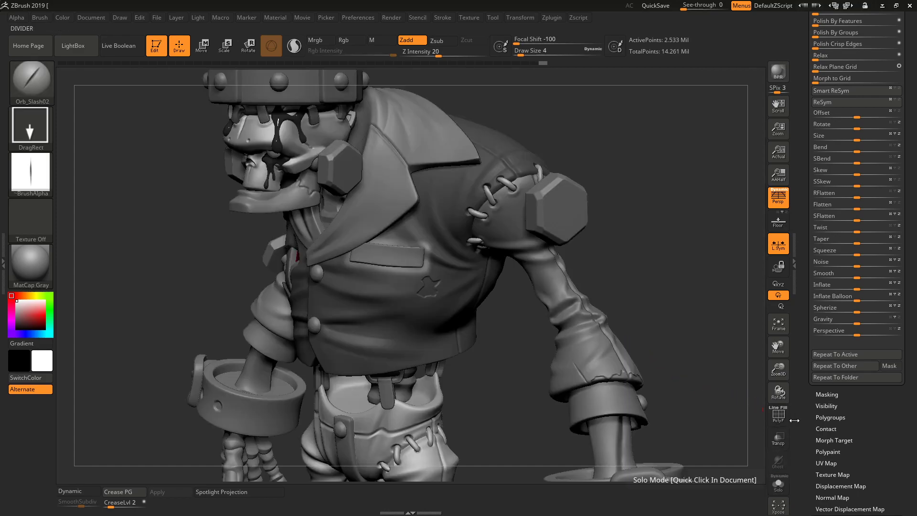
# Apply the Inflate deformation at 8 to the softened outline around the chest pocket
pyautogui.moveTo(806, 351)
pyautogui.mouseDown()
pyautogui.moveTo(804, 328)
pyautogui.moveTo(804, 345)
pyautogui.mouseUp()
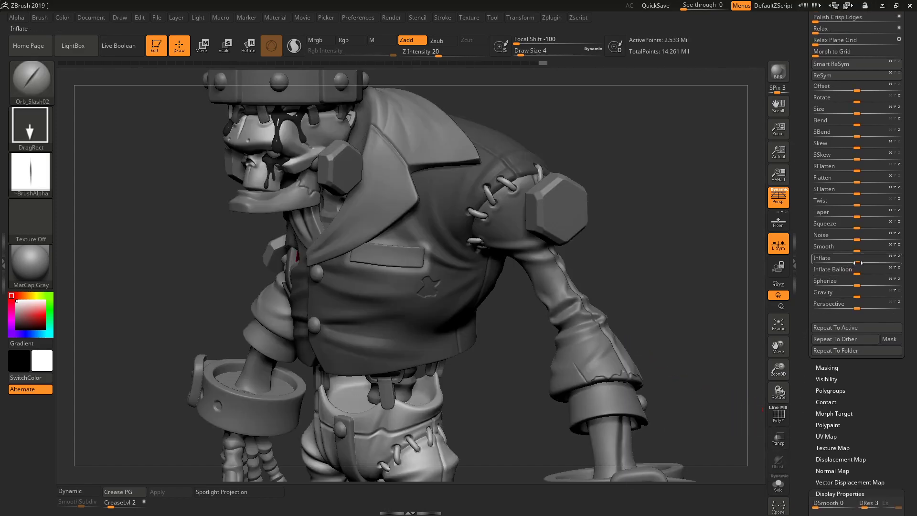
pyautogui.moveTo(860, 262); pyautogui.dragTo(860, 262)
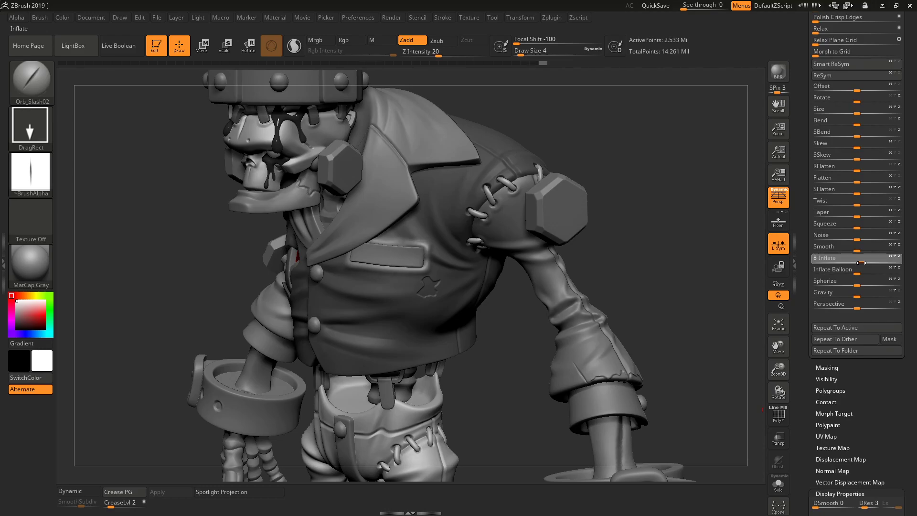
pyautogui.moveTo(857, 263); pyautogui.dragTo(858, 262)
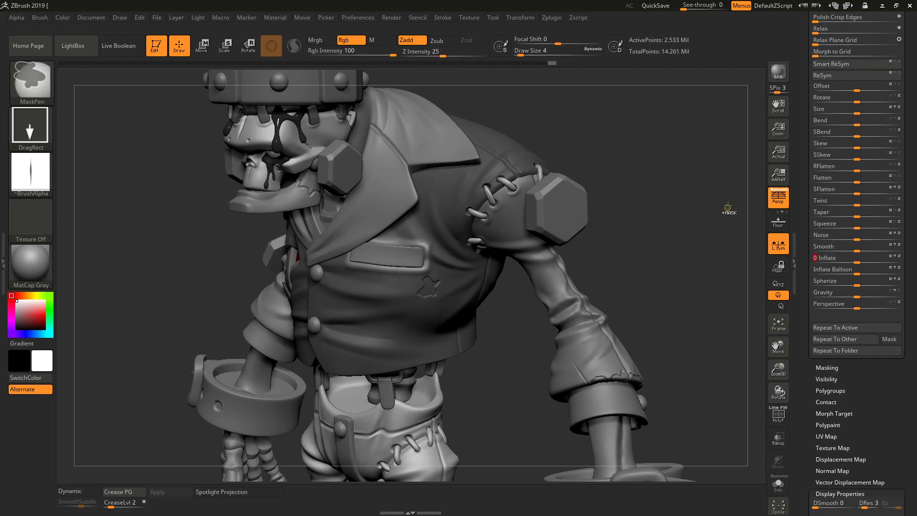
pyautogui.hotkey('ctrl', 'z')
# Turn off recording on the jacket's last sculpting layer and lower its intensity to about 0.7
pyautogui.moveTo(802, 146); pyautogui.dragTo(801, 254)
pyautogui.moveTo(816, 177); pyautogui.dragTo(816, 210)
pyautogui.click(896, 235)
pyautogui.moveTo(883, 238)
pyautogui.mouseDown()
pyautogui.moveTo(864, 241)
pyautogui.moveTo(874, 238)
pyautogui.mouseUp()
# Check the full character, make the chest pocket flap the active subtool and isolate it in Solo mode
pyautogui.moveTo(640, 203); pyautogui.dragTo(703, 230)
pyautogui.press('f')
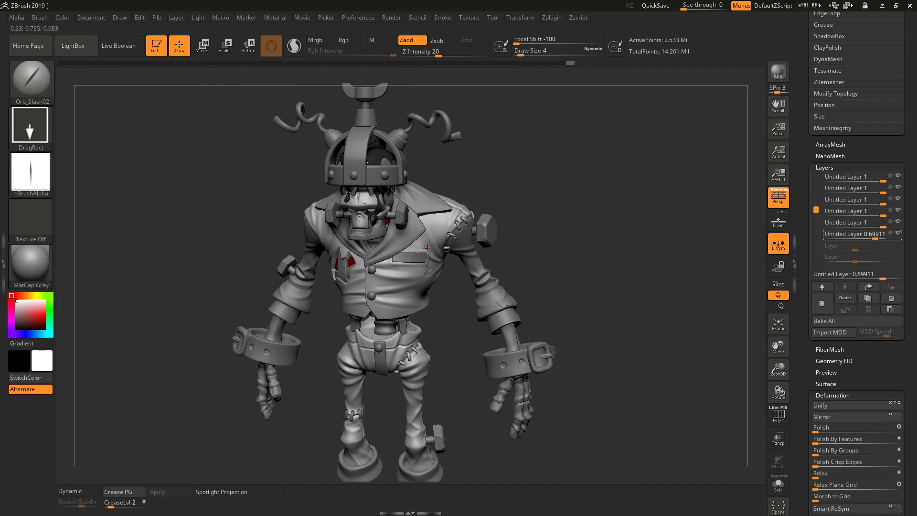
pyautogui.moveTo(633, 204); pyautogui.dragTo(665, 165)
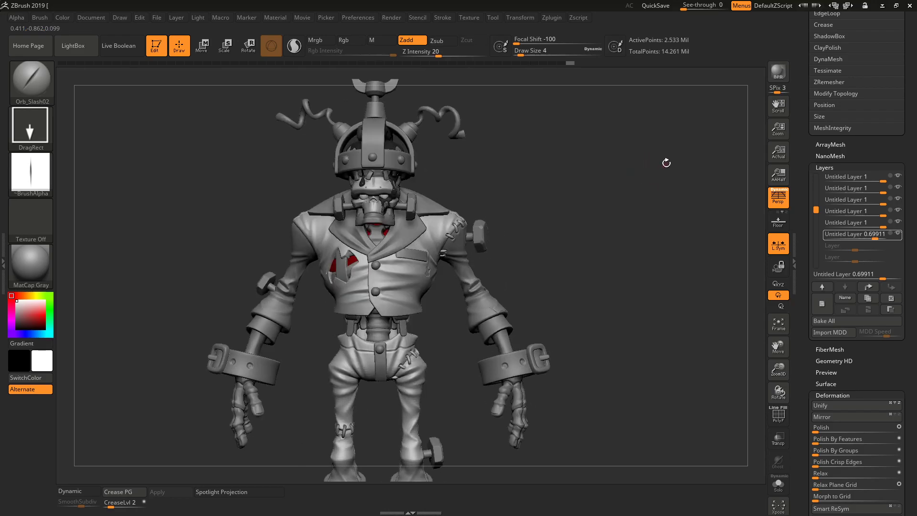
pyautogui.moveTo(668, 264); pyautogui.dragTo(570, 285)
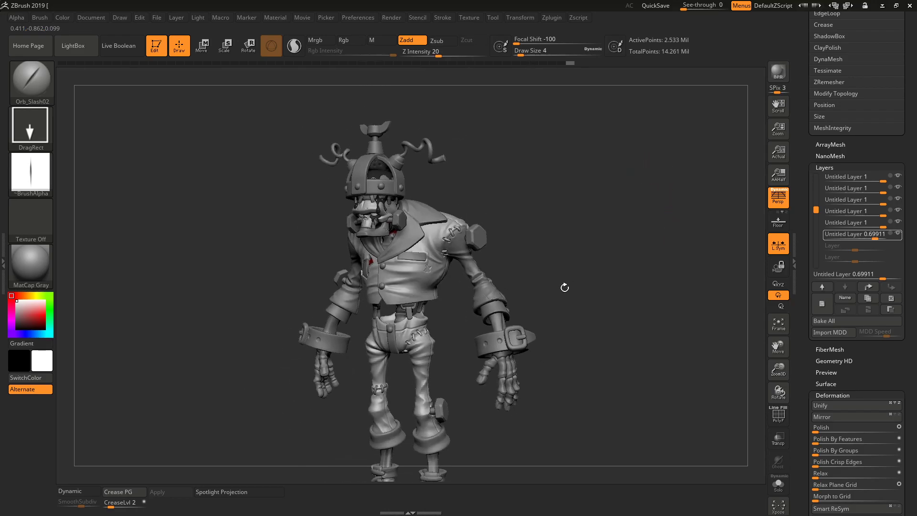
pyautogui.keyDown('alt'); pyautogui.click(496, 292); pyautogui.keyUp('alt')
pyautogui.moveTo(630, 232)
pyautogui.mouseDown()
pyautogui.moveTo(657, 235)
pyautogui.moveTo(631, 238)
pyautogui.moveTo(621, 197)
pyautogui.moveTo(653, 202)
pyautogui.moveTo(657, 191)
pyautogui.moveTo(676, 242)
pyautogui.moveTo(679, 195)
pyautogui.mouseUp()
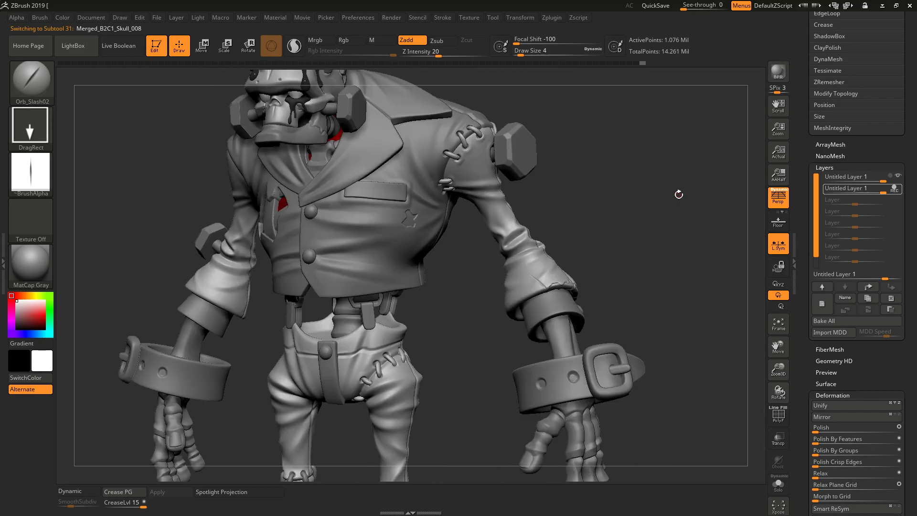
pyautogui.keyDown('alt'); pyautogui.click(381, 188); pyautogui.keyUp('alt')
pyautogui.moveTo(652, 177); pyautogui.dragTo(632, 211)
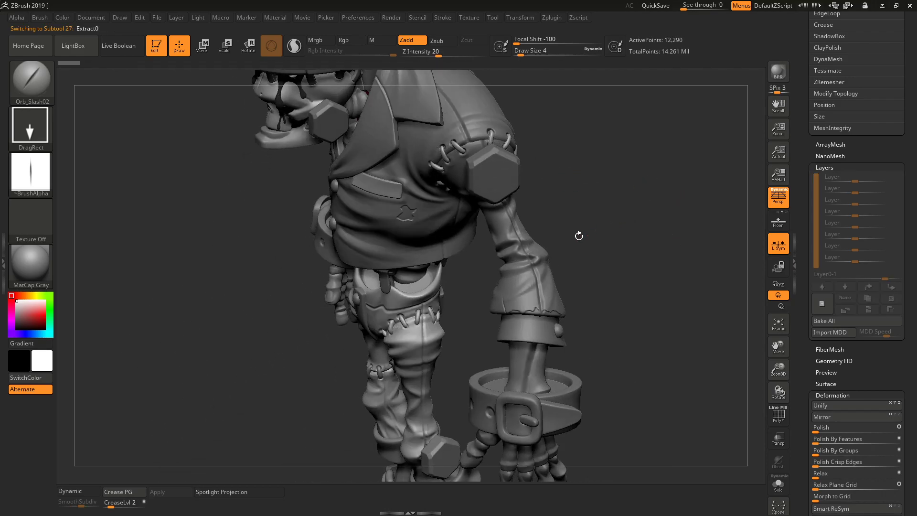
pyautogui.click(783, 482)
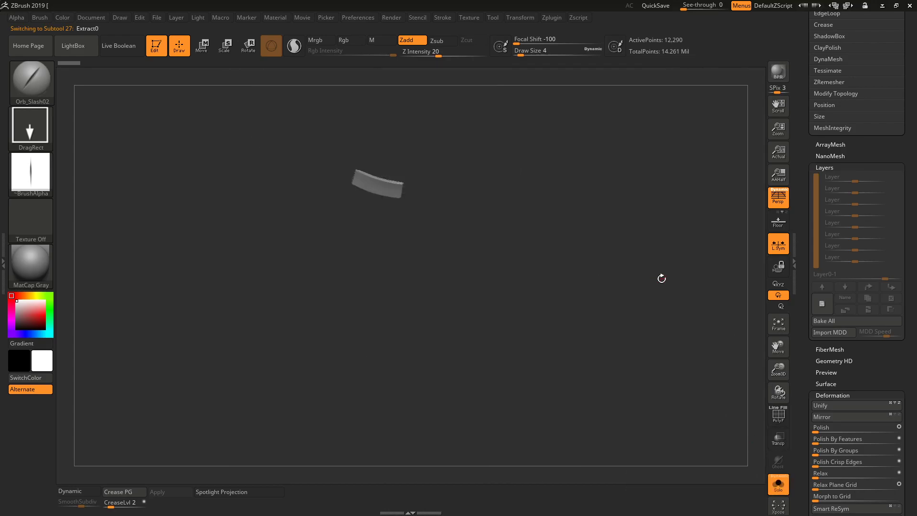
# Lower the pocket flap to subdivision level 2 and display its polyframe from an edge-on angle
pyautogui.moveTo(803, 113); pyautogui.dragTo(802, 220)
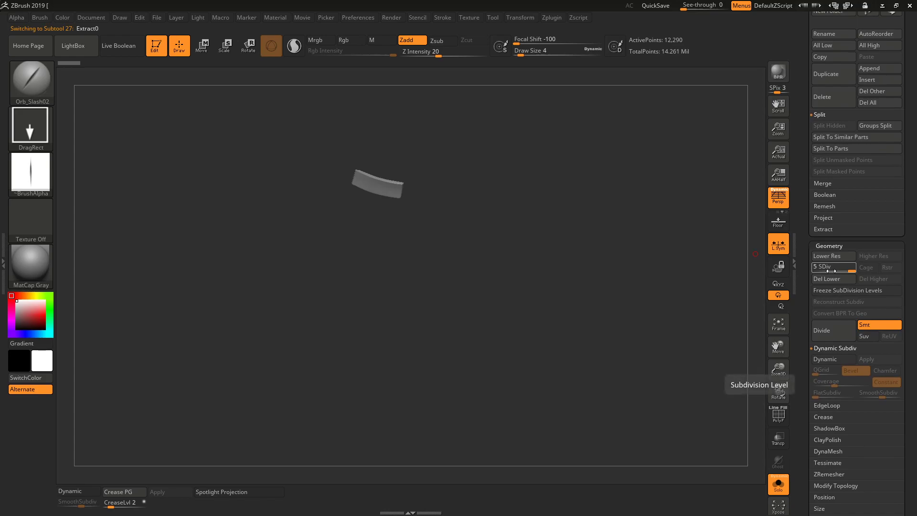
pyautogui.moveTo(831, 271); pyautogui.dragTo(815, 266)
pyautogui.moveTo(600, 267); pyautogui.dragTo(617, 249)
pyautogui.click(779, 416)
pyautogui.keyDown('alt'); pyautogui.moveTo(611, 120); pyautogui.dragTo(640, 314); pyautogui.keyUp('alt')
pyautogui.moveTo(613, 296)
pyautogui.mouseDown()
pyautogui.moveTo(608, 280)
pyautogui.moveTo(586, 310)
pyautogui.moveTo(510, 350)
pyautogui.mouseUp()
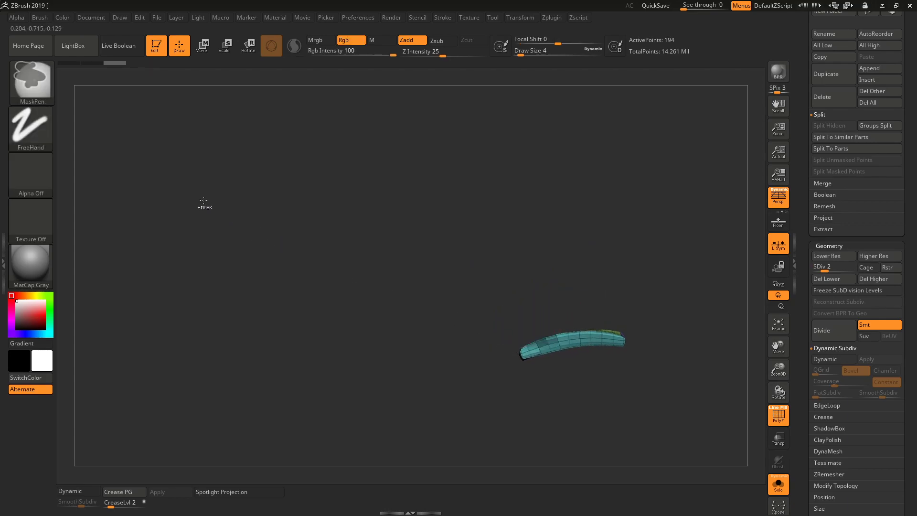
# Mask a strip along the length of the pocket flap with the MaskLasso brush
pyautogui.click(46, 88)
pyautogui.click(90, 90)
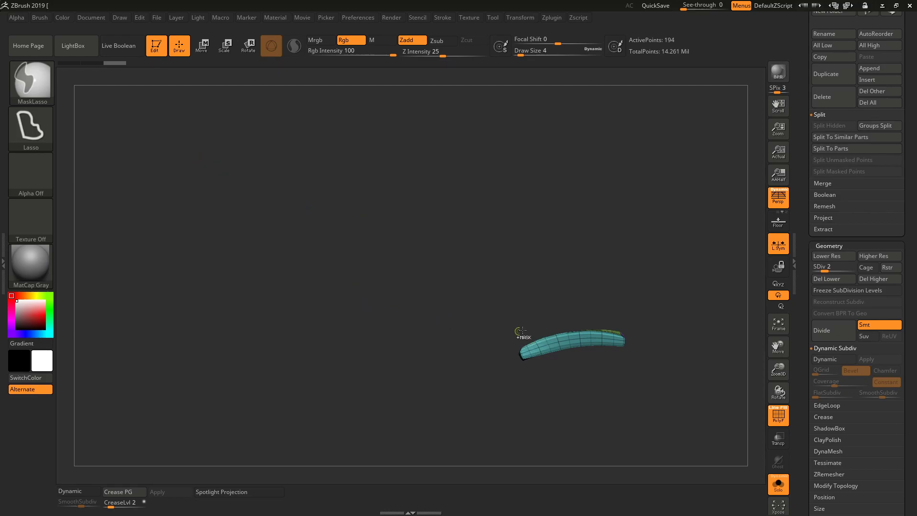
pyautogui.moveTo(508, 351); pyautogui.dragTo(623, 340)
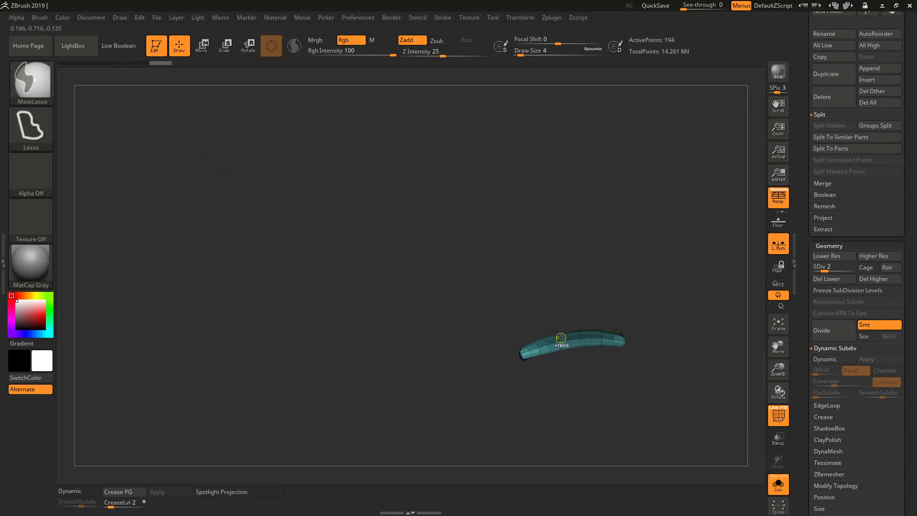
pyautogui.press('w')
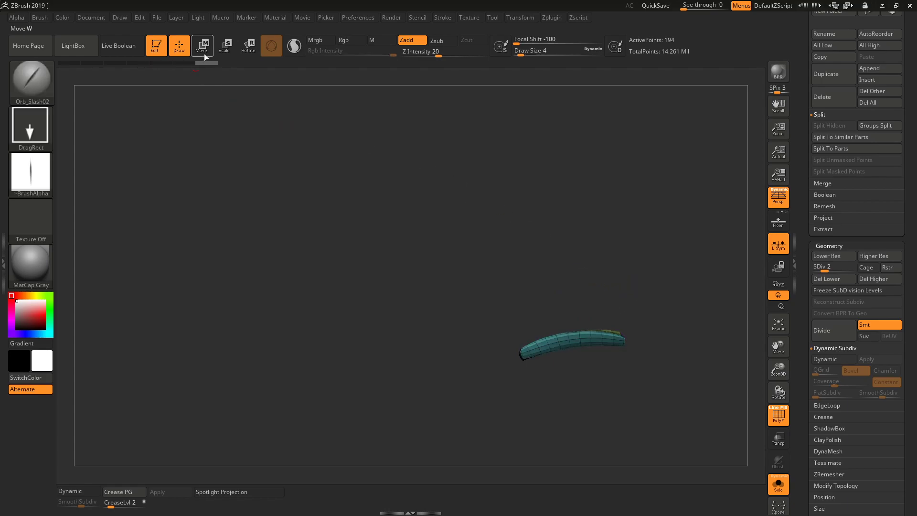
# Choose the Move brush with a draw size of 51 and turn off the polyframe display
pyautogui.press('q')
pyautogui.press('b')
pyautogui.press('m')
pyautogui.press('v')
pyautogui.press('s')
pyautogui.moveTo(551, 330); pyautogui.dragTo(571, 332)
pyautogui.click(768, 412)
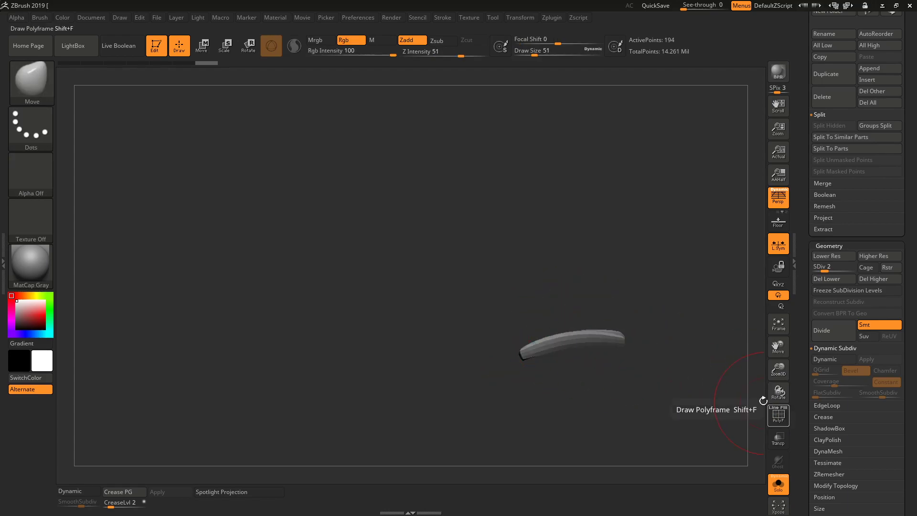
# Leave Solo mode and frame the pocket flap in side view against the jacket
pyautogui.click(778, 483)
pyautogui.moveTo(453, 305)
pyautogui.mouseDown()
pyautogui.moveTo(432, 287)
pyautogui.moveTo(444, 265)
pyautogui.moveTo(490, 248)
pyautogui.moveTo(593, 334)
pyautogui.moveTo(568, 291)
pyautogui.mouseUp()
pyautogui.moveTo(547, 295); pyautogui.dragTo(559, 310)
pyautogui.keyDown('ctrl'); pyautogui.moveTo(559, 378); pyautogui.dragTo(661, 370); pyautogui.keyUp('ctrl')
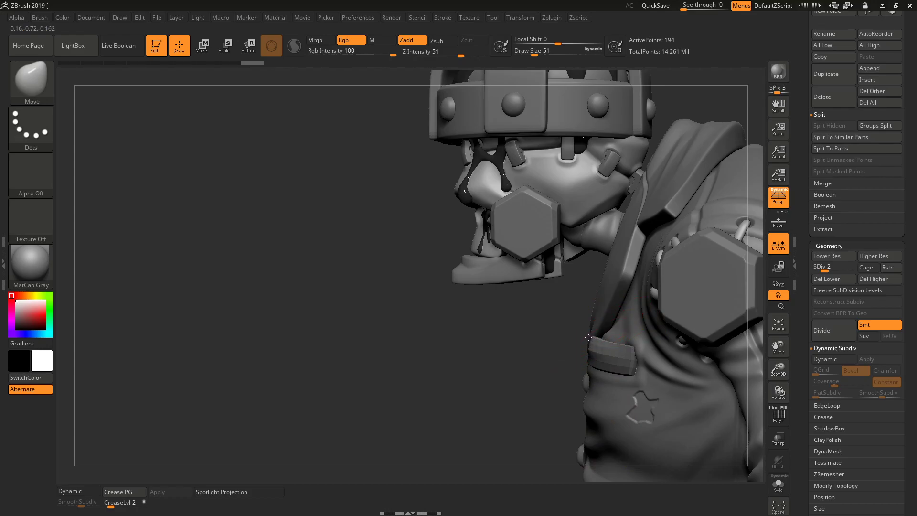
pyautogui.hotkey('ctrl', 's')
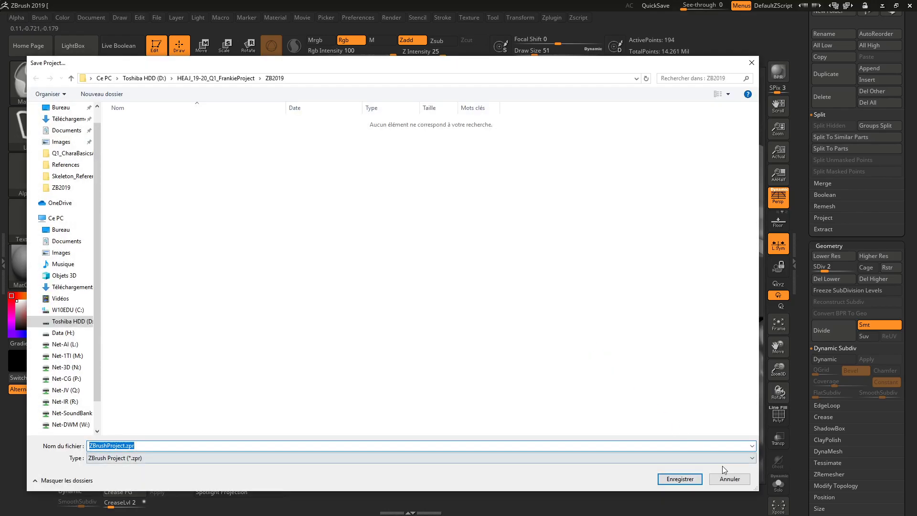
pyautogui.click(729, 479)
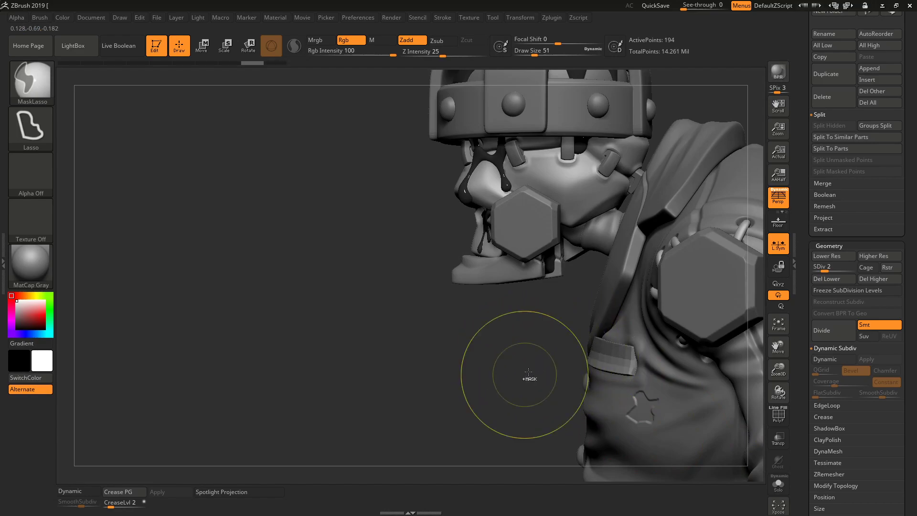
# Invert the pocket flap's mask and fit the flap to the jacket's chest with the Move brush, undoing the unwanted stroke
pyautogui.keyDown('ctrl'); pyautogui.click(567, 368); pyautogui.keyUp('ctrl')
pyautogui.keyDown('ctrl'); pyautogui.click(538, 367); pyautogui.keyUp('ctrl')
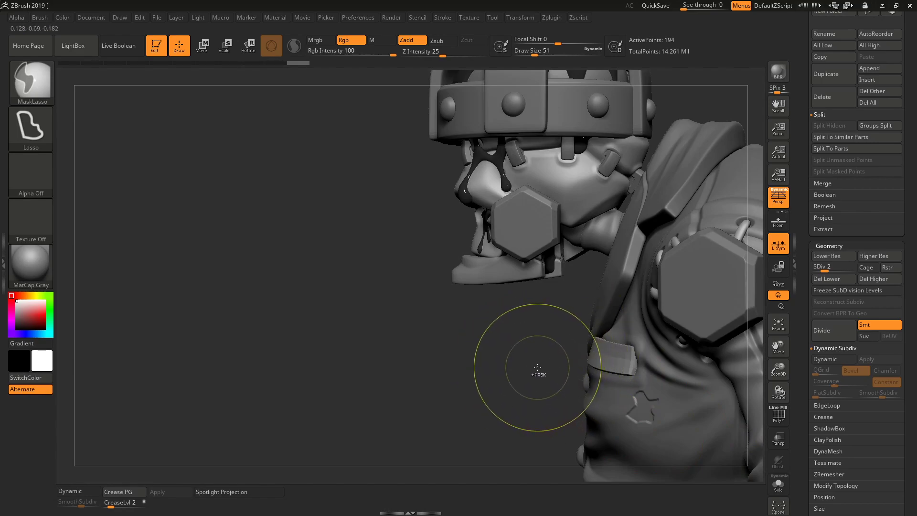
pyautogui.keyDown('ctrl'); pyautogui.click(537, 368); pyautogui.keyUp('ctrl')
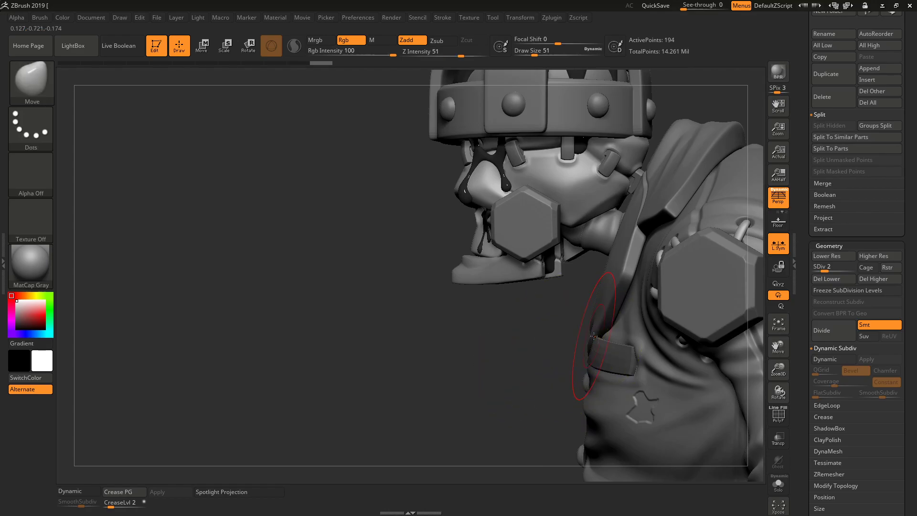
pyautogui.moveTo(565, 330)
pyautogui.mouseDown()
pyautogui.moveTo(535, 363)
pyautogui.moveTo(556, 401)
pyautogui.moveTo(573, 384)
pyautogui.mouseUp()
pyautogui.hotkey('ctrl', 'z')
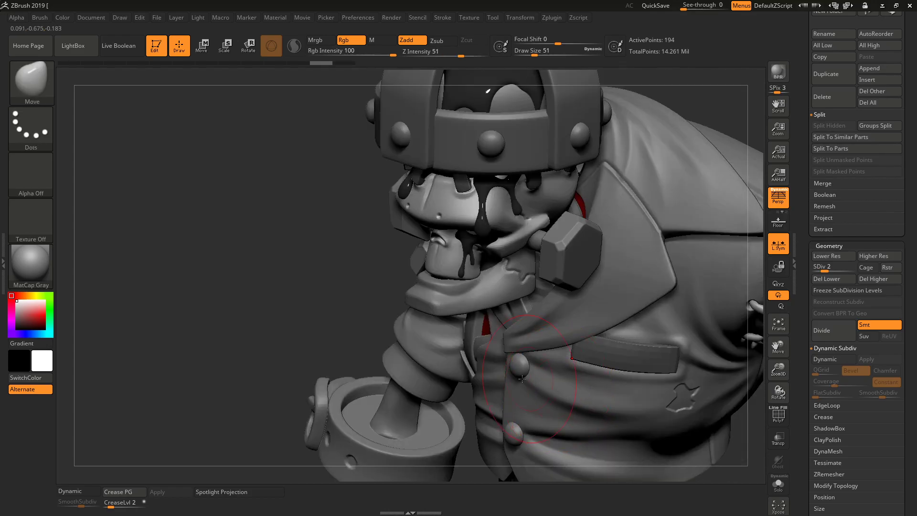
pyautogui.moveTo(317, 297); pyautogui.dragTo(573, 348)
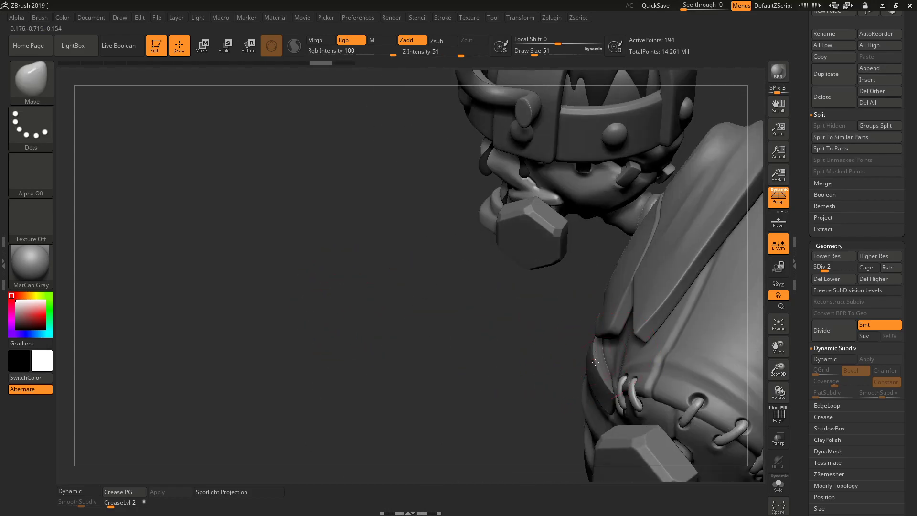
pyautogui.moveTo(501, 372)
pyautogui.mouseDown()
pyautogui.moveTo(624, 274)
pyautogui.moveTo(698, 178)
pyautogui.moveTo(712, 129)
pyautogui.mouseUp()
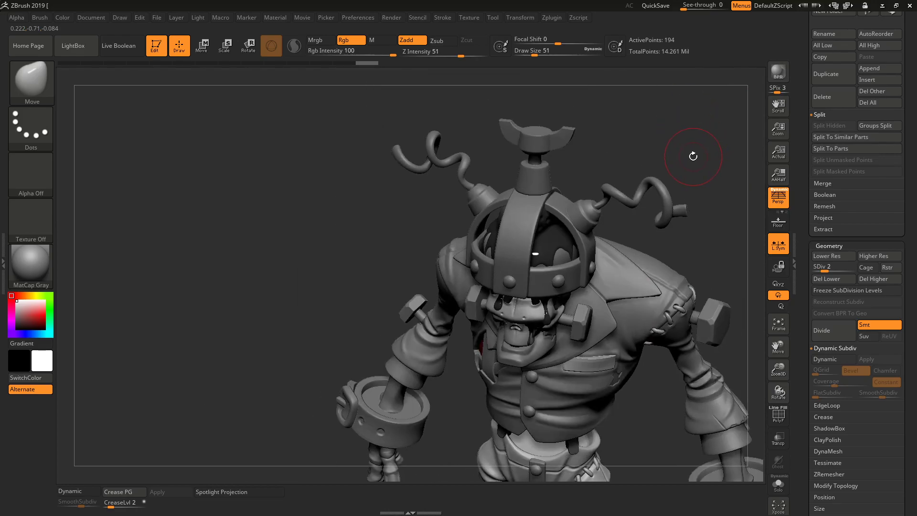
# Raise the pocket flap back to subdivision level 5 and frame the whole character from the front
pyautogui.press('d')
pyautogui.press('d')
pyautogui.press('d')
pyautogui.moveTo(687, 165); pyautogui.dragTo(691, 203)
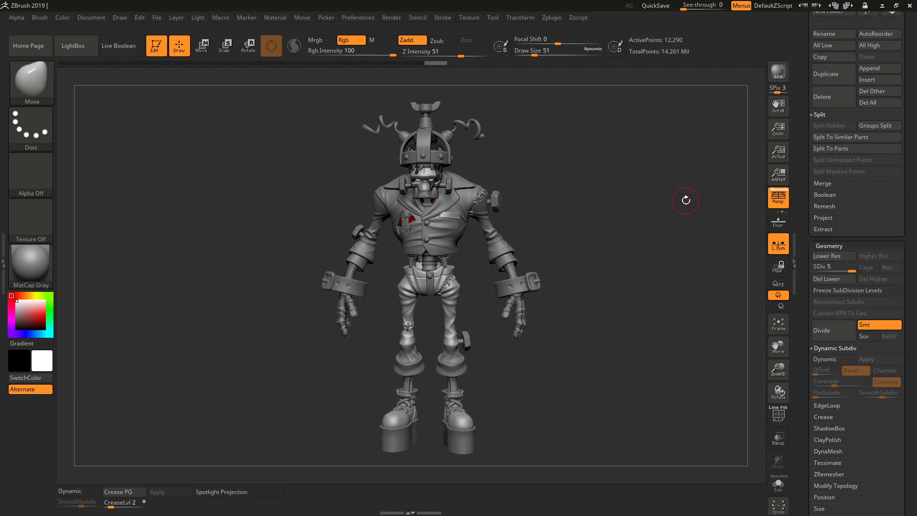
pyautogui.moveTo(682, 200); pyautogui.dragTo(685, 202)
pyautogui.press('shift')
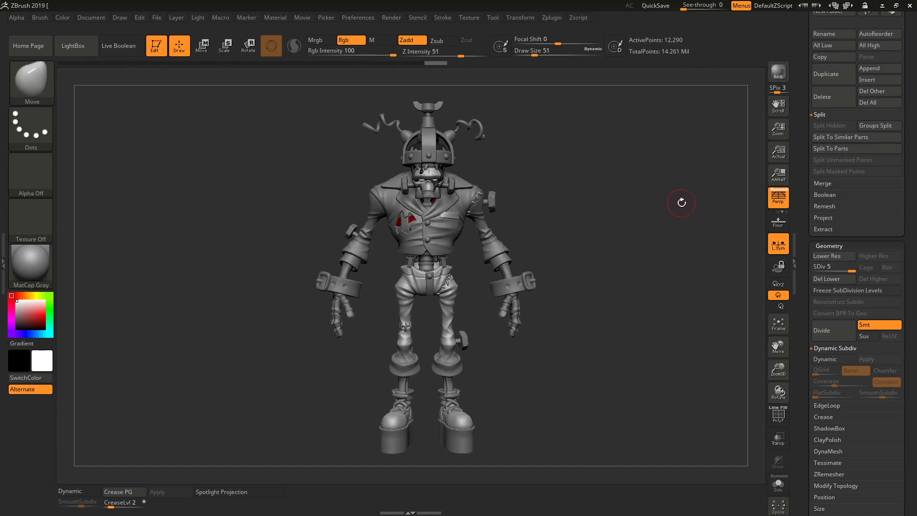
# Compare the full character with perspective distortion switched on and off
pyautogui.click(780, 197)
pyautogui.click(780, 200)
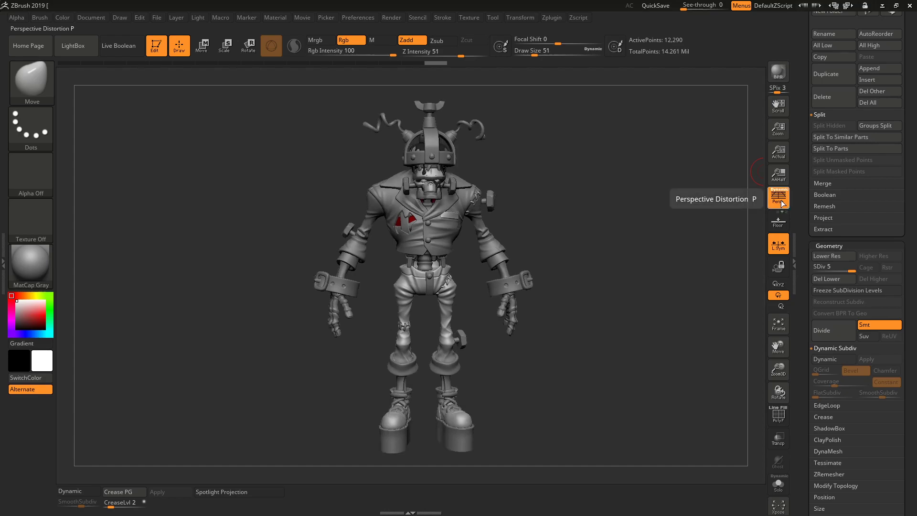
pyautogui.click(781, 203)
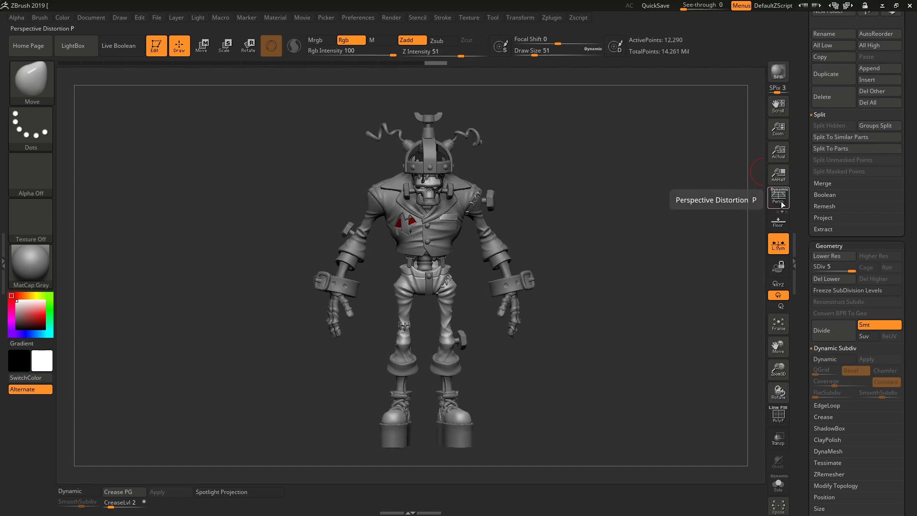
pyautogui.click(781, 203)
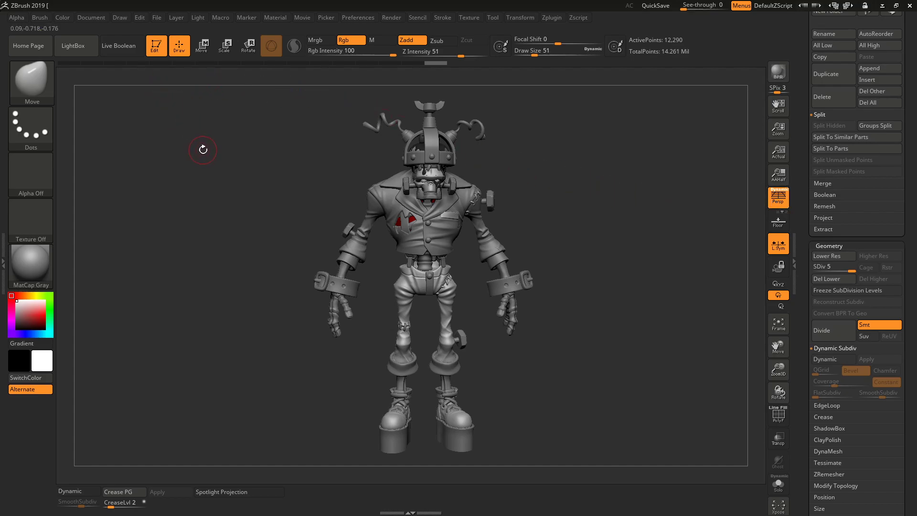
pyautogui.moveTo(204, 151); pyautogui.dragTo(214, 158)
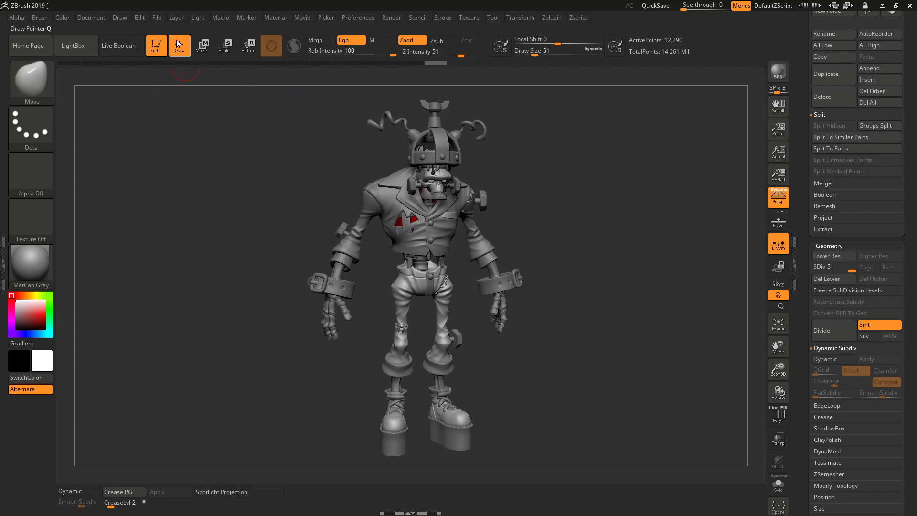
pyautogui.click(780, 197)
pyautogui.click(781, 198)
# Try the universal camera and a wider angle of view, and set the angle of view back to 100
pyautogui.click(118, 17)
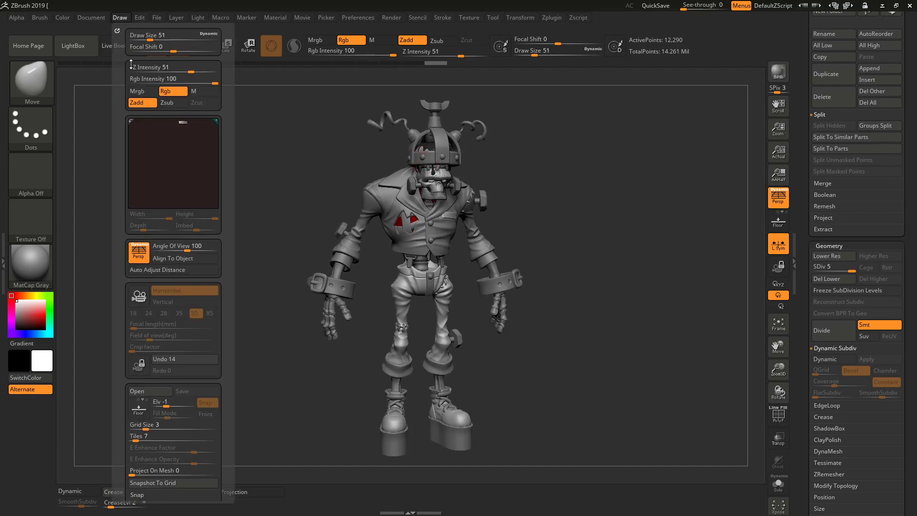
pyautogui.click(177, 290)
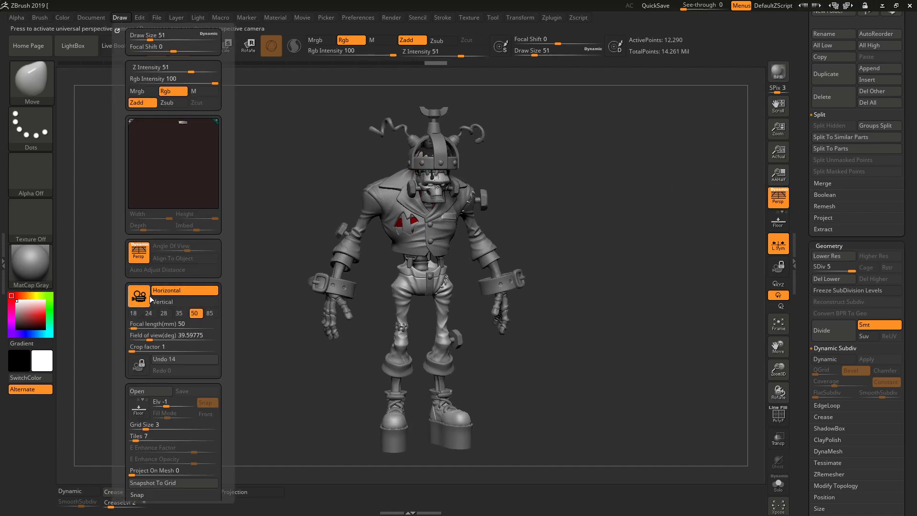
pyautogui.click(144, 297)
pyautogui.moveTo(176, 245); pyautogui.dragTo(208, 247)
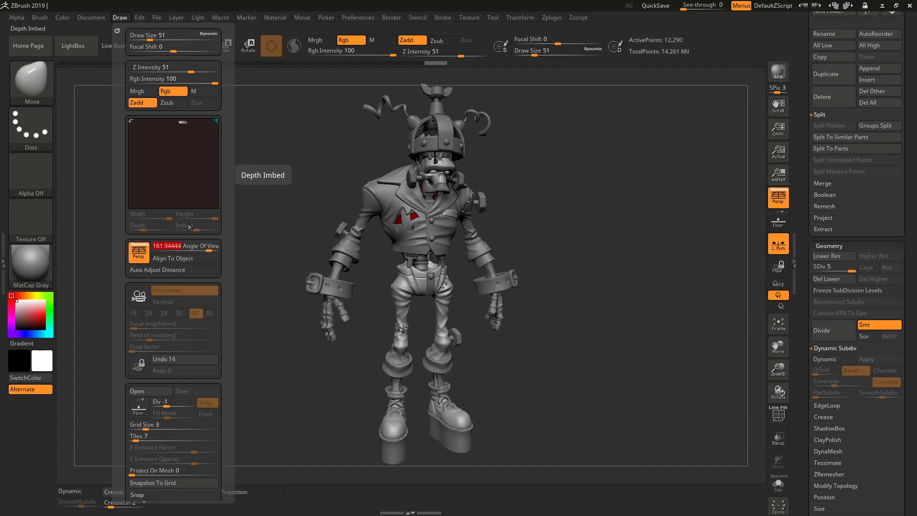
pyautogui.write('100')
pyautogui.press('Return')
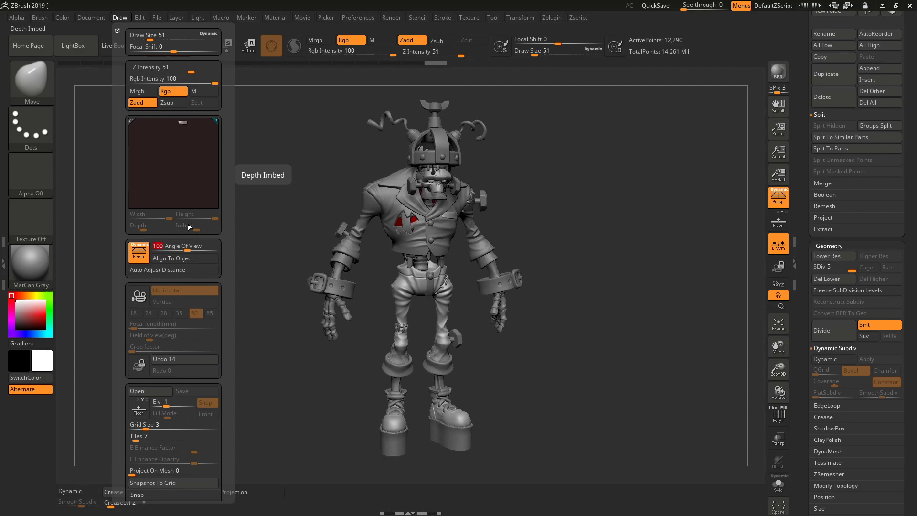
# Quick-save the project, hide the interface around the canvas and frame the character from the front
pyautogui.hotkey('ctrl', 's')
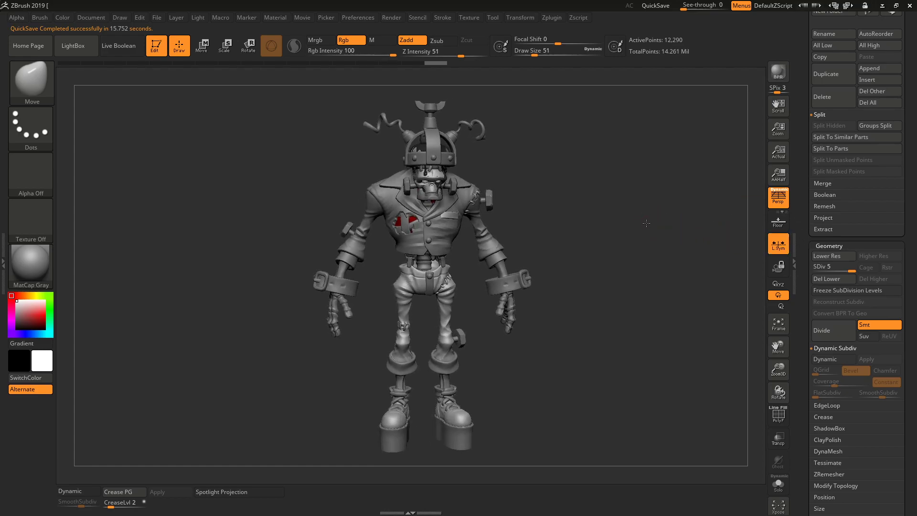
pyautogui.press('Tab')
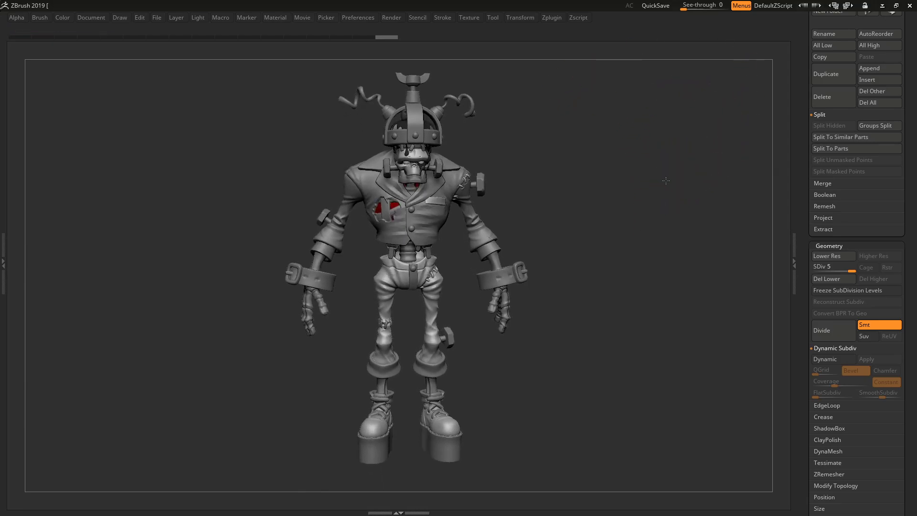
pyautogui.moveTo(675, 177); pyautogui.dragTo(678, 157)
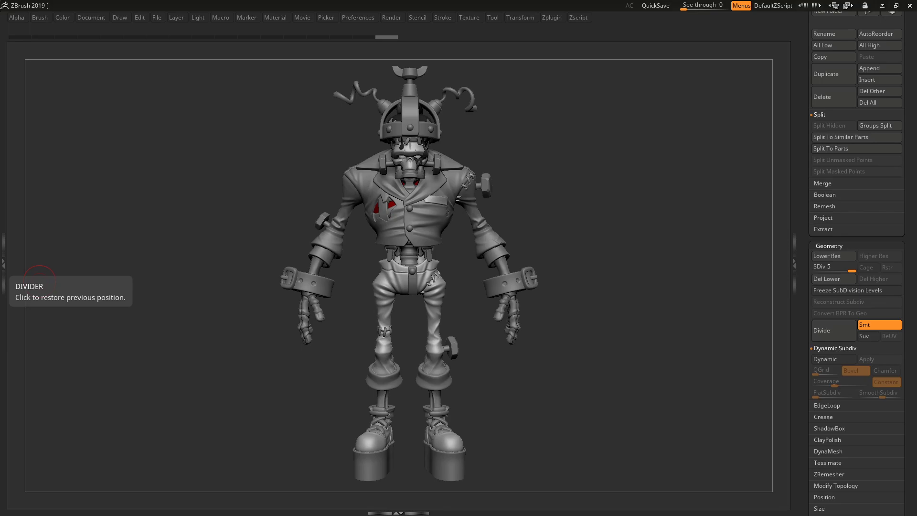
pyautogui.click(589, 114)
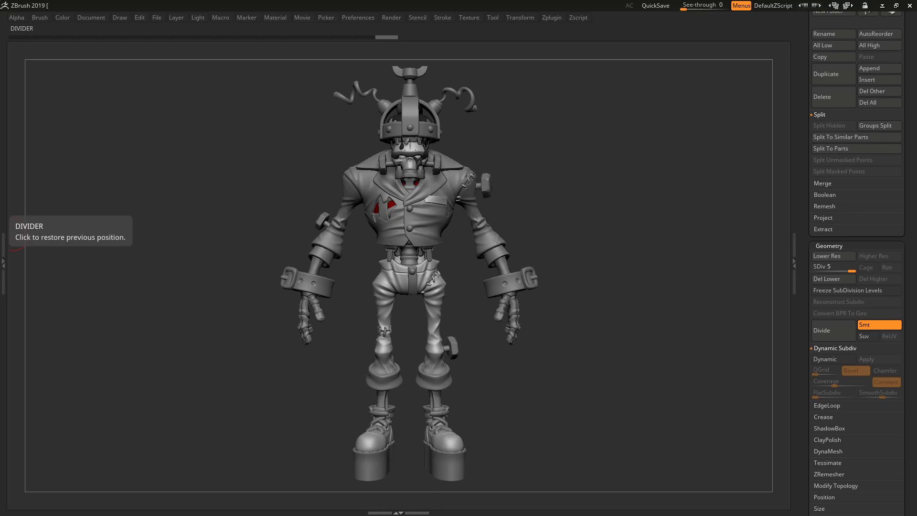
# Switch to Photoshop, create a 1920 by 1080 pixel document from the Clipboard preset and paste the front-view screenshot
pyautogui.hotkey('alt', 'Tab')
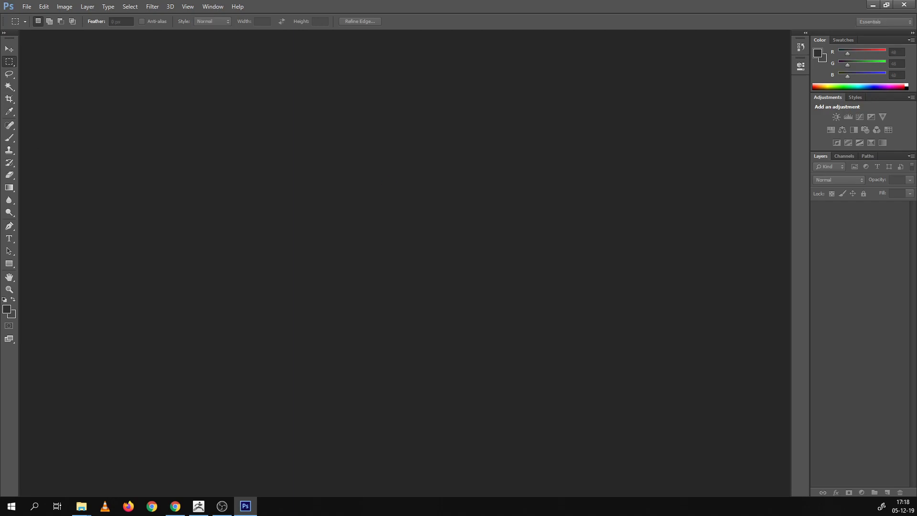
pyautogui.hotkey('ctrl', 'n')
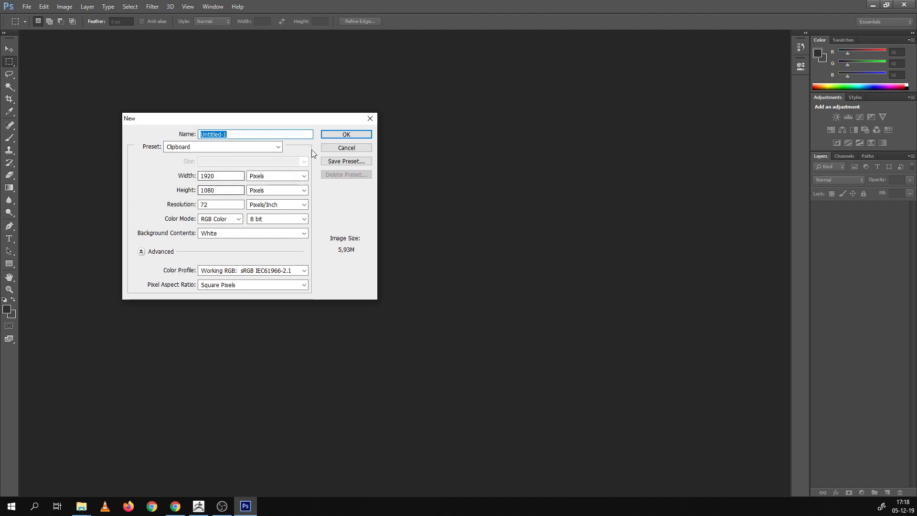
pyautogui.click(346, 135)
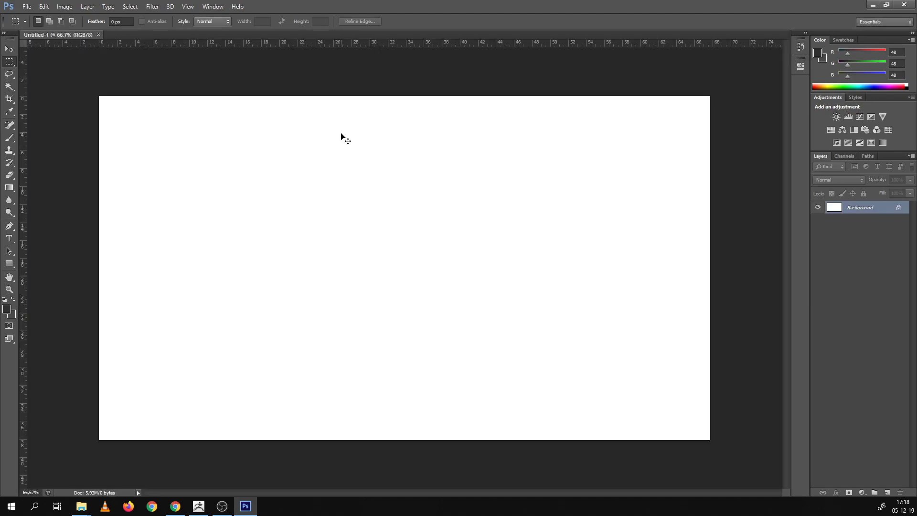
pyautogui.hotkey('ctrl', 'v')
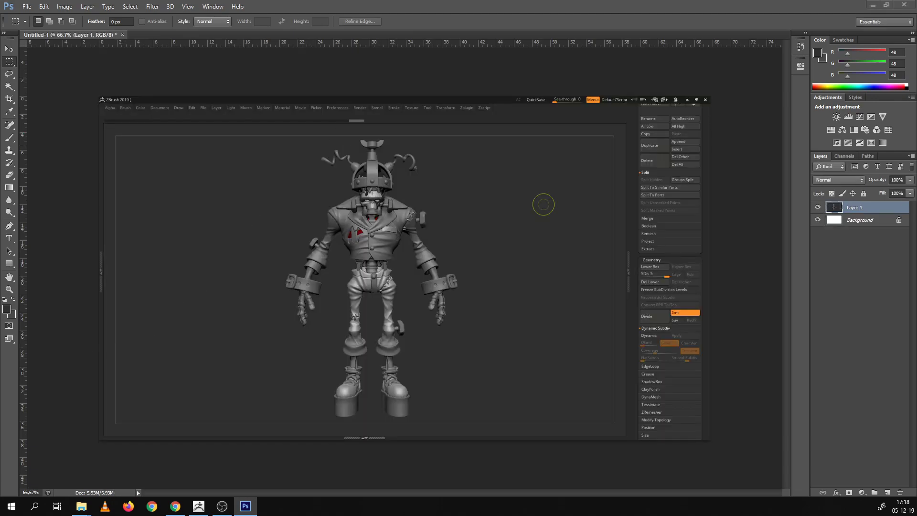
# Turn the ZBrush character to a three-quarter view and paste its screenshot as a new layer in the Photoshop document
pyautogui.click(873, 5)
pyautogui.moveTo(579, 189); pyautogui.dragTo(564, 188)
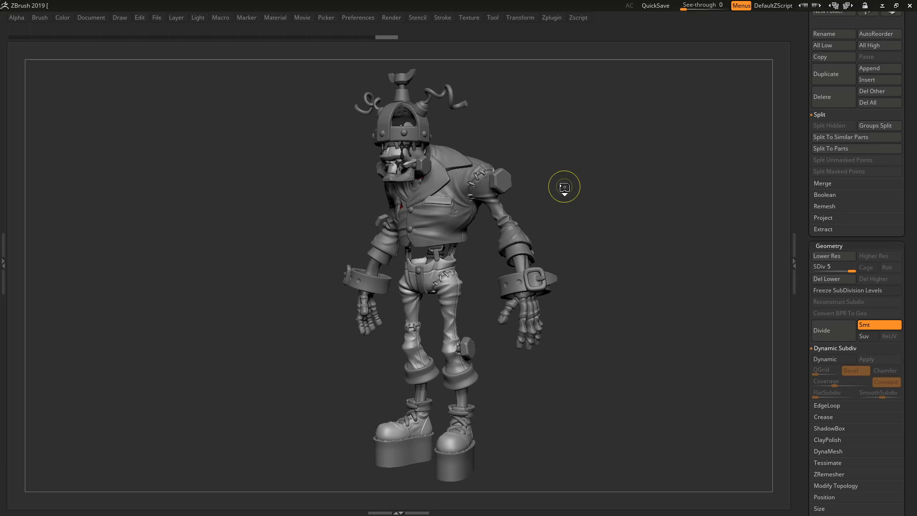
pyautogui.moveTo(564, 187); pyautogui.dragTo(565, 186)
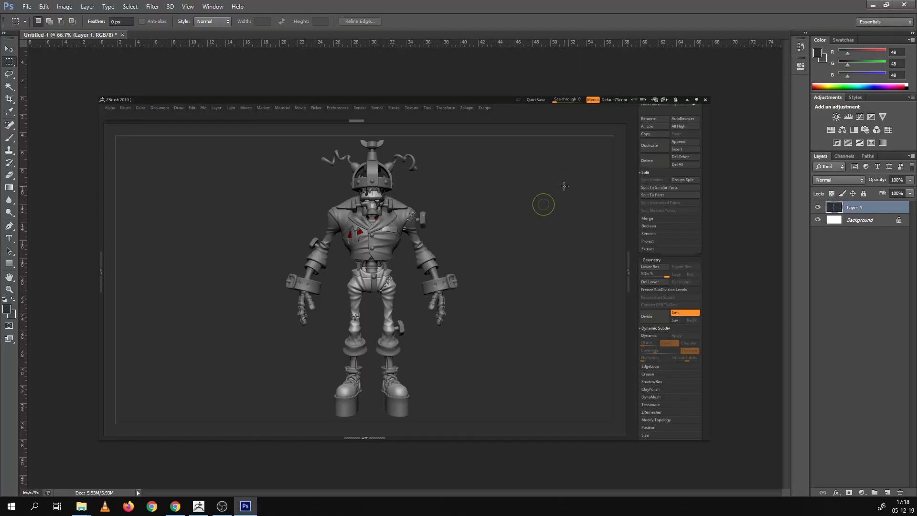
pyautogui.hotkey('ctrl', 'v')
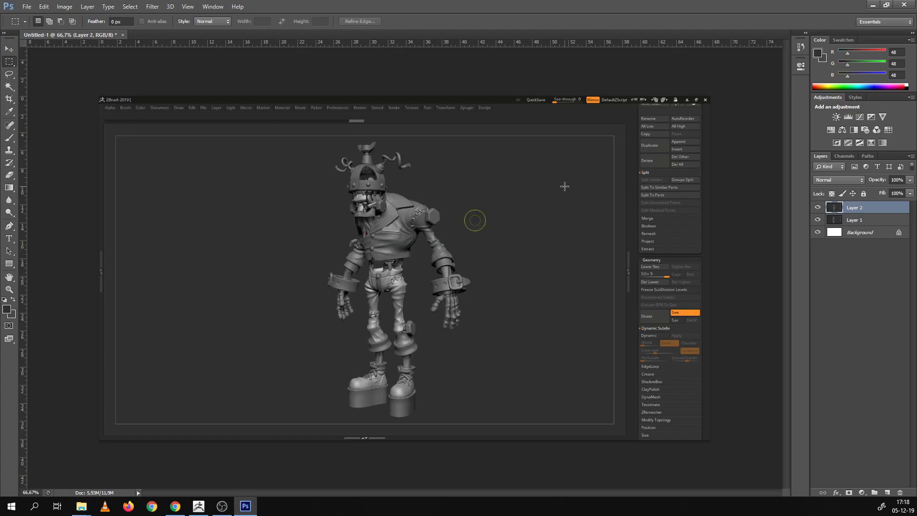
# Turn the ZBrush character to side and rear three-quarter views and paste each screenshot as a new layer in the Photoshop document
pyautogui.hotkey('alt', 'Tab')
pyautogui.moveTo(638, 201)
pyautogui.mouseDown()
pyautogui.moveTo(619, 201)
pyautogui.moveTo(648, 202)
pyautogui.mouseUp()
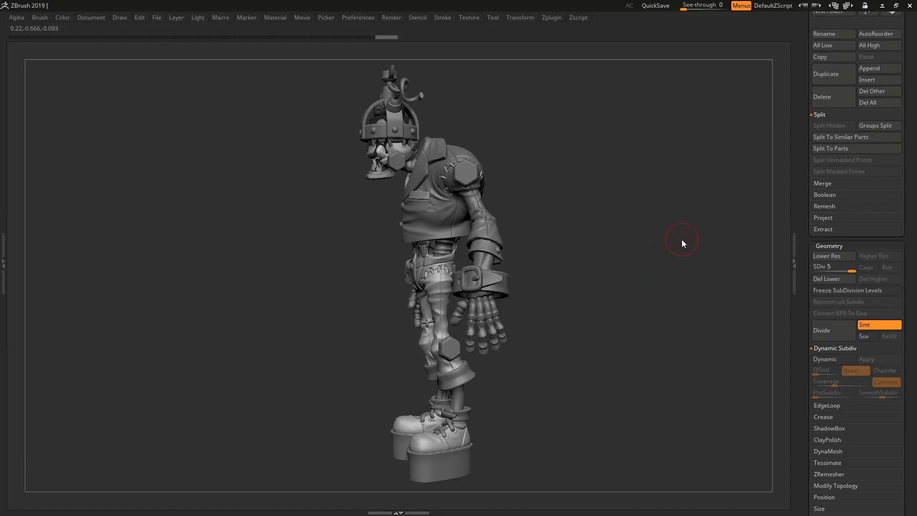
pyautogui.moveTo(680, 239); pyautogui.dragTo(662, 240)
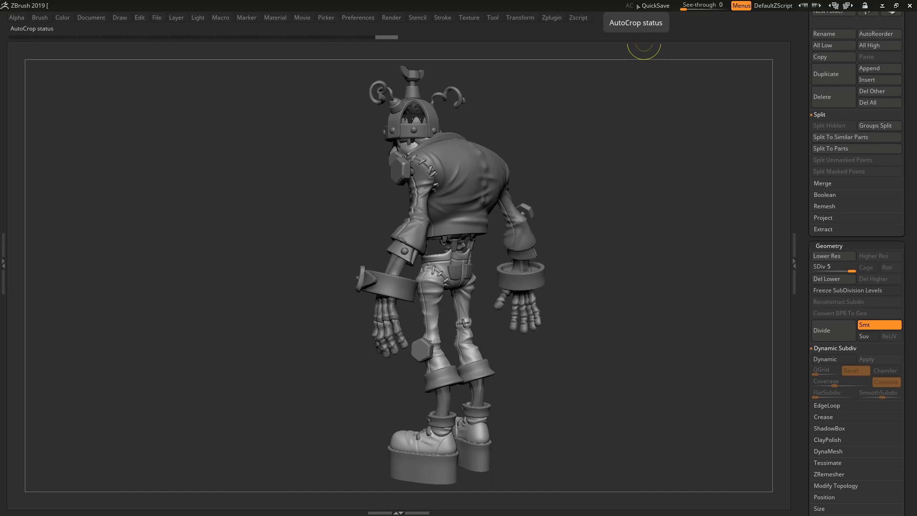
pyautogui.hotkey('alt', 'Tab')
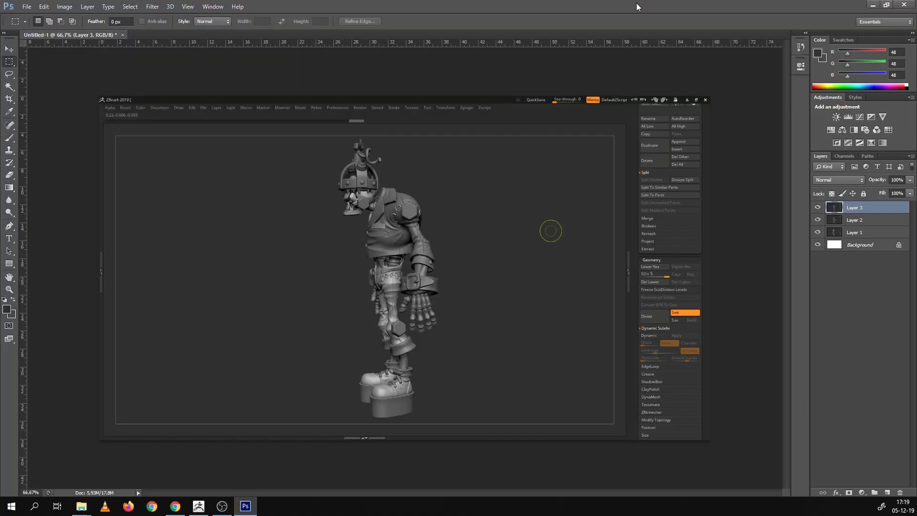
pyautogui.hotkey('ctrl', 'v')
# Turn the ZBrush character to a straight back view and paste its screenshot as a new layer in the Photoshop document
pyautogui.hotkey('alt', 'Tab')
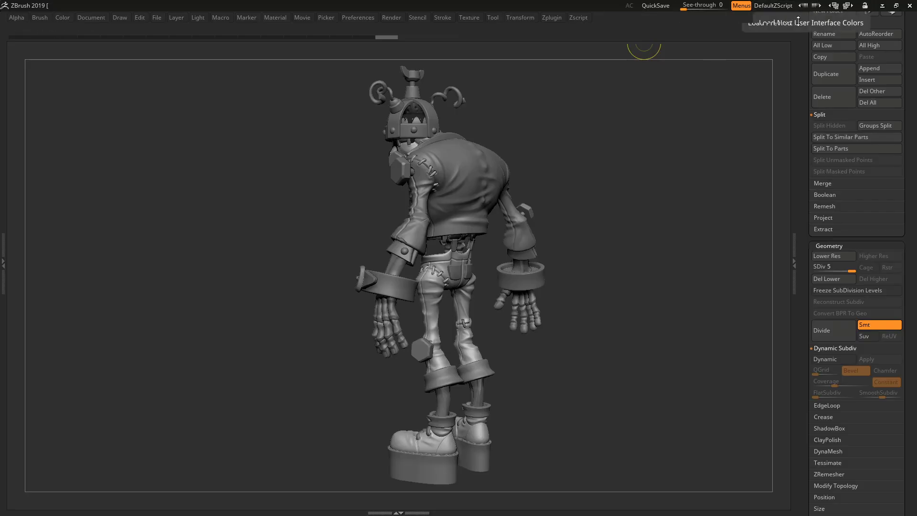
pyautogui.moveTo(659, 143)
pyautogui.keyDown('shift'); pyautogui.mouseDown()
pyautogui.moveTo(668, 137)
pyautogui.moveTo(625, 136)
pyautogui.moveTo(634, 137)
pyautogui.mouseUp(); pyautogui.keyUp('shift')
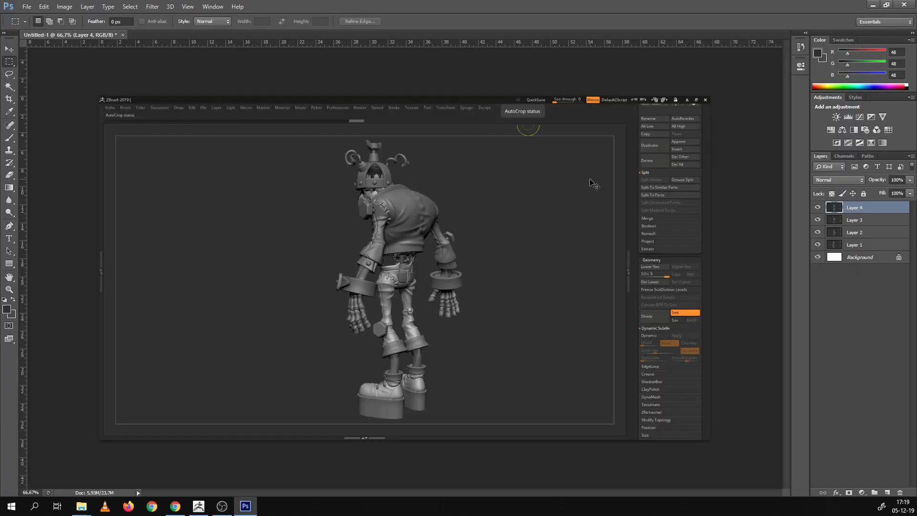
pyautogui.hotkey('ctrl', 'v')
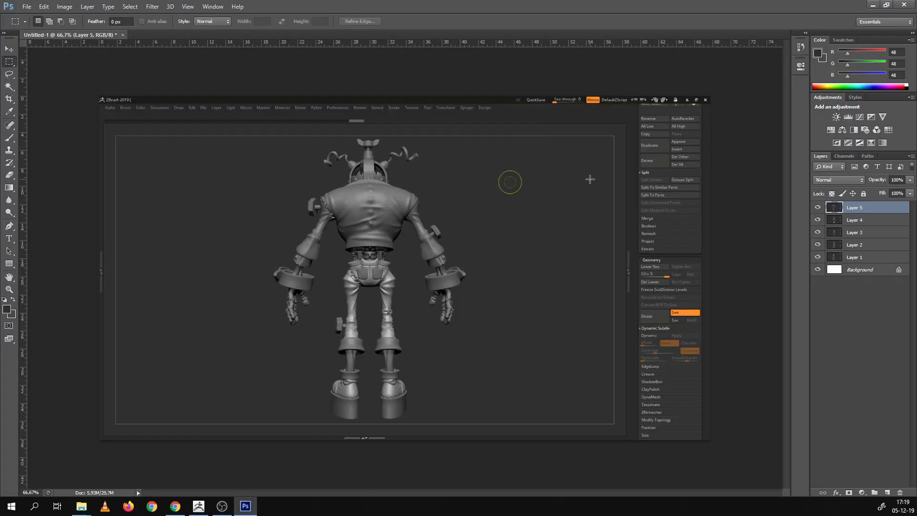
# Lasso loosely around the back-view character on Layer 5, turn the selection into a layer mask and hide the layer
pyautogui.click(9, 74)
pyautogui.moveTo(313, 160); pyautogui.dragTo(285, 198)
pyautogui.moveTo(280, 232)
pyautogui.mouseDown()
pyautogui.moveTo(266, 280)
pyautogui.moveTo(273, 325)
pyautogui.moveTo(322, 411)
pyautogui.moveTo(359, 420)
pyautogui.moveTo(426, 414)
pyautogui.moveTo(484, 277)
pyautogui.moveTo(448, 194)
pyautogui.moveTo(416, 145)
pyautogui.mouseUp()
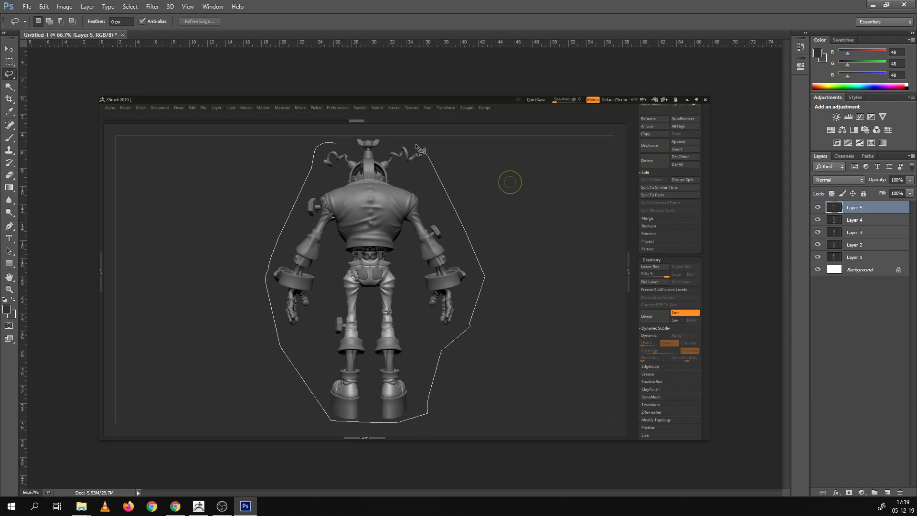
pyautogui.moveTo(350, 139); pyautogui.dragTo(348, 141)
pyautogui.click(848, 492)
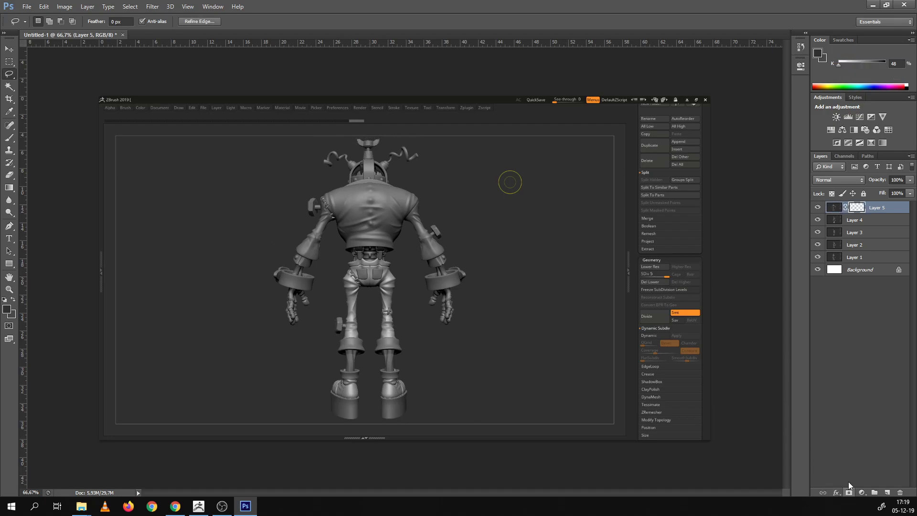
pyautogui.click(817, 207)
# Mask Layer 4 to a loose lasso outline around the rear three-quarter character and hide the layer
pyautogui.click(850, 221)
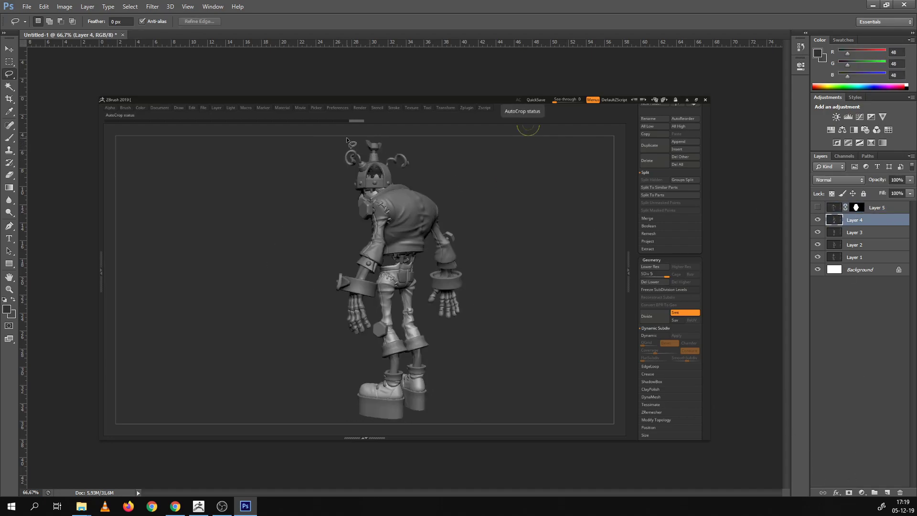
pyautogui.moveTo(341, 177); pyautogui.dragTo(331, 331)
pyautogui.moveTo(472, 269); pyautogui.dragTo(463, 216)
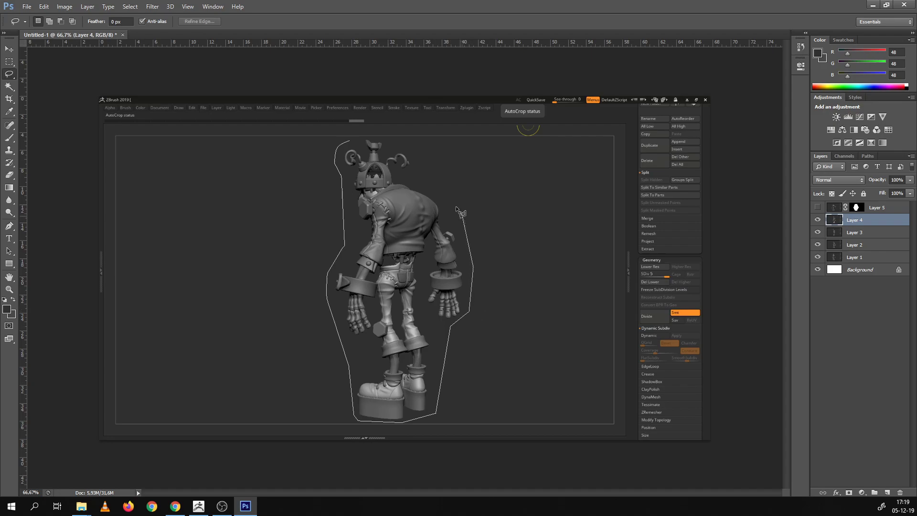
pyautogui.moveTo(397, 142); pyautogui.dragTo(362, 139)
pyautogui.click(849, 492)
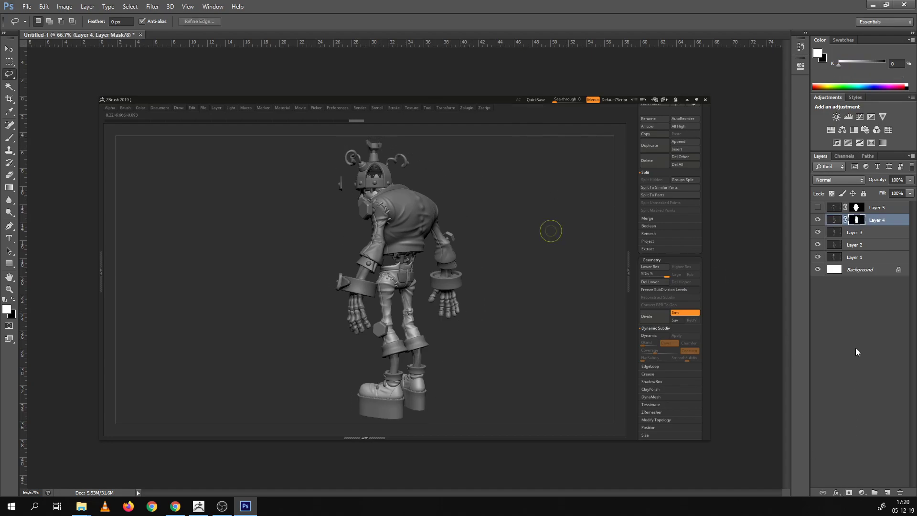
pyautogui.click(818, 220)
# Mask Layer 3 to a loose lasso outline around the side-view character and hide the layer
pyautogui.click(851, 236)
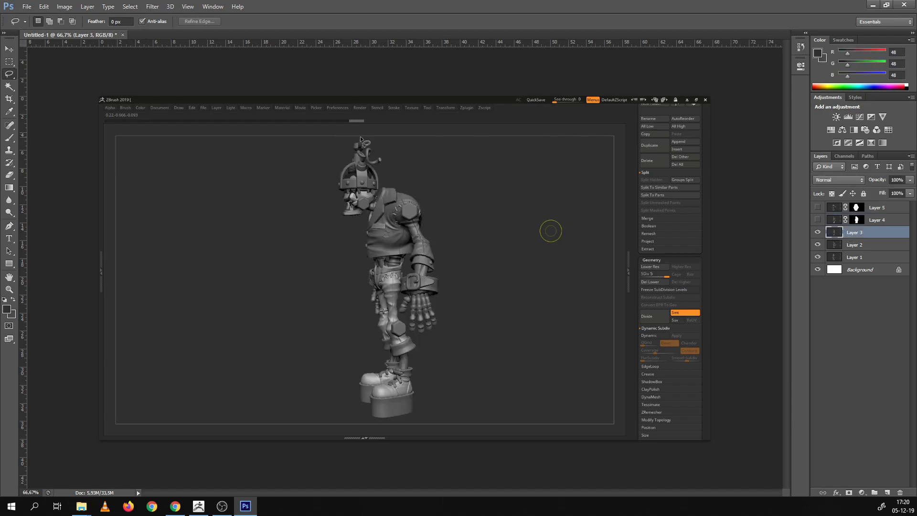
pyautogui.moveTo(364, 140)
pyautogui.mouseDown()
pyautogui.moveTo(331, 184)
pyautogui.moveTo(351, 392)
pyautogui.moveTo(363, 417)
pyautogui.moveTo(419, 418)
pyautogui.moveTo(448, 298)
pyautogui.moveTo(428, 206)
pyautogui.moveTo(365, 139)
pyautogui.mouseUp()
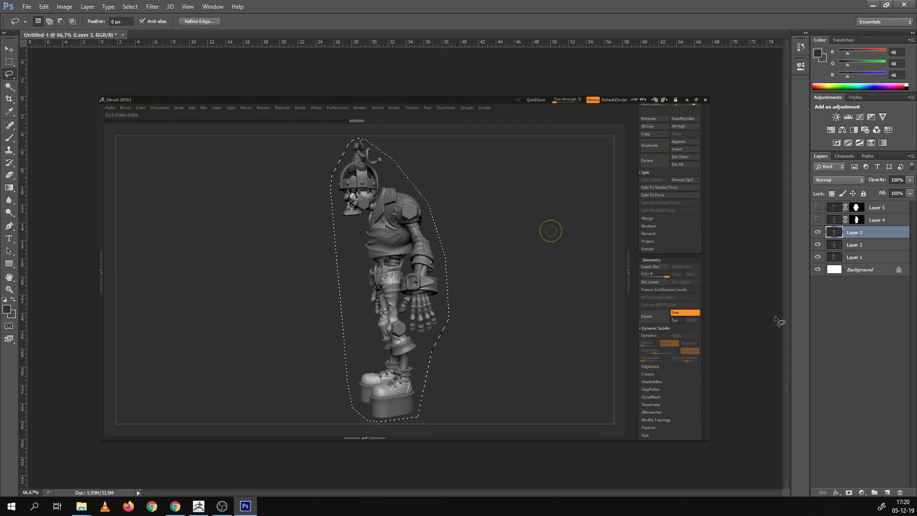
pyautogui.click(848, 491)
pyautogui.click(817, 232)
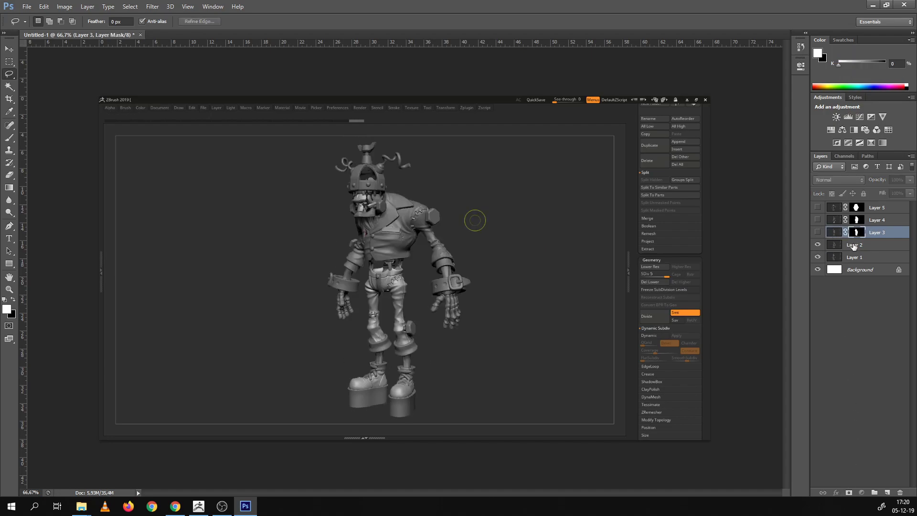
# Mask Layer 2 to a loose lasso outline around the front three-quarter character and hide the layer
pyautogui.click(854, 245)
pyautogui.moveTo(362, 139); pyautogui.dragTo(342, 143)
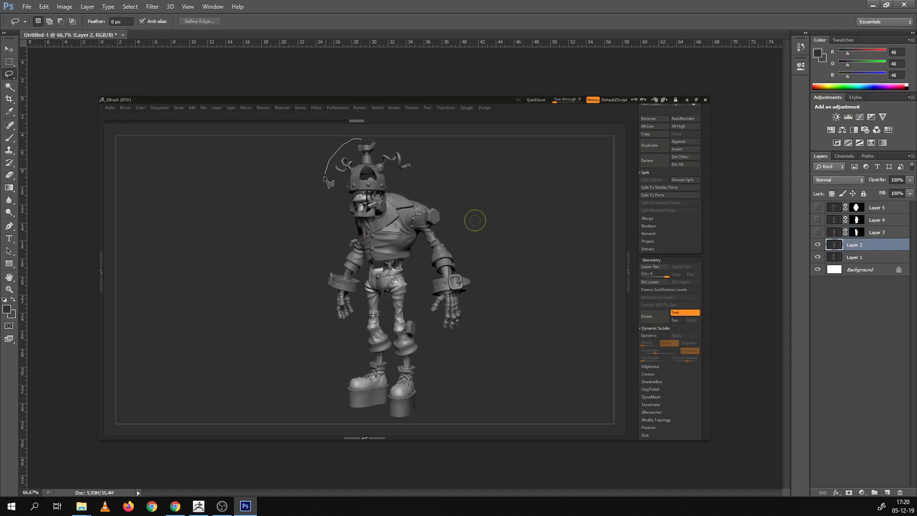
pyautogui.moveTo(323, 310); pyautogui.dragTo(340, 360)
pyautogui.moveTo(387, 414)
pyautogui.mouseDown()
pyautogui.moveTo(426, 414)
pyautogui.moveTo(443, 350)
pyautogui.moveTo(480, 296)
pyautogui.moveTo(420, 154)
pyautogui.moveTo(380, 138)
pyautogui.mouseUp()
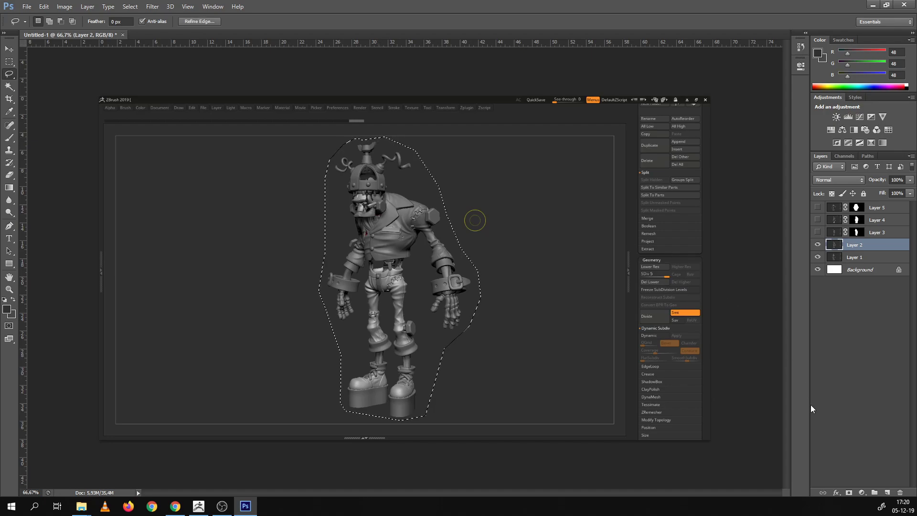
pyautogui.click(848, 492)
pyautogui.click(817, 244)
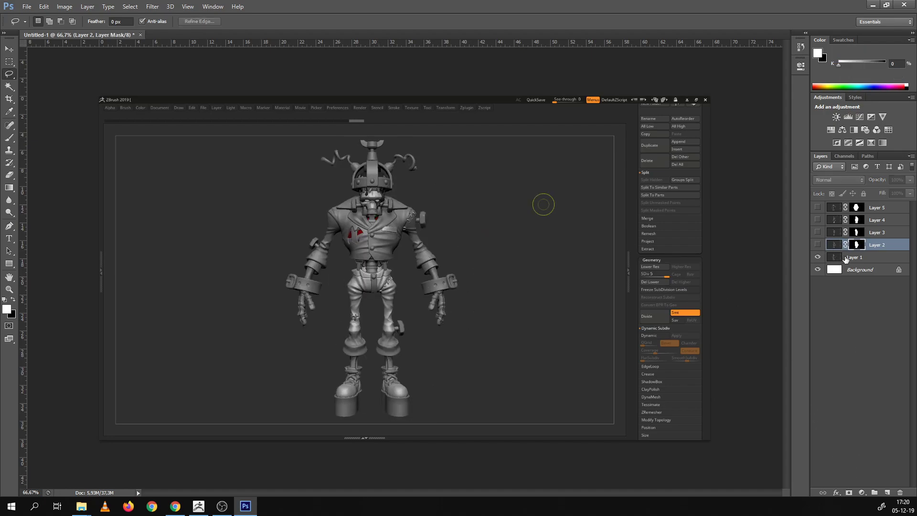
# Mask Layer 1 to a loose lasso outline around the front-view character
pyautogui.click(833, 256)
pyautogui.moveTo(342, 142)
pyautogui.mouseDown()
pyautogui.moveTo(318, 166)
pyautogui.moveTo(283, 260)
pyautogui.moveTo(291, 328)
pyautogui.moveTo(329, 418)
pyautogui.moveTo(416, 419)
pyautogui.moveTo(429, 342)
pyautogui.moveTo(463, 285)
pyautogui.moveTo(414, 147)
pyautogui.moveTo(349, 142)
pyautogui.mouseUp()
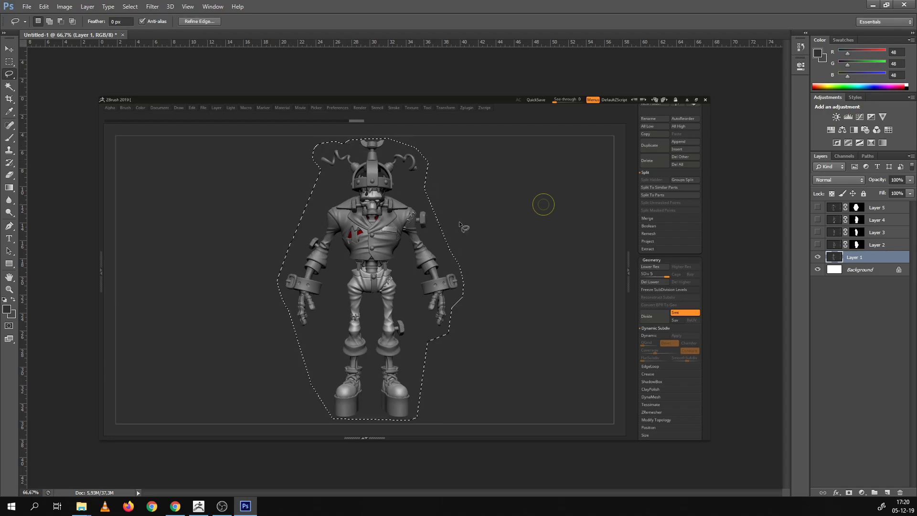
pyautogui.click(848, 493)
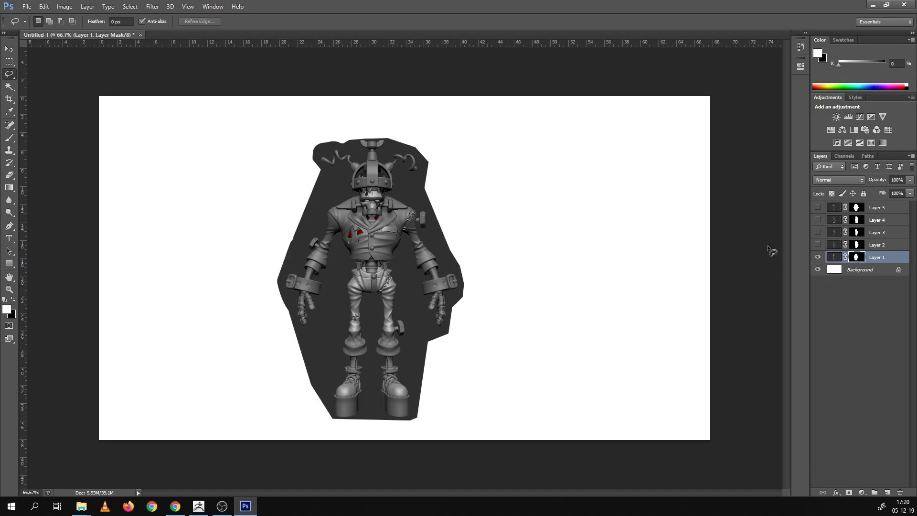
# Fill the Background layer with the dark grey of the screenshots, RGB 48, 48, 48
pyautogui.click(848, 271)
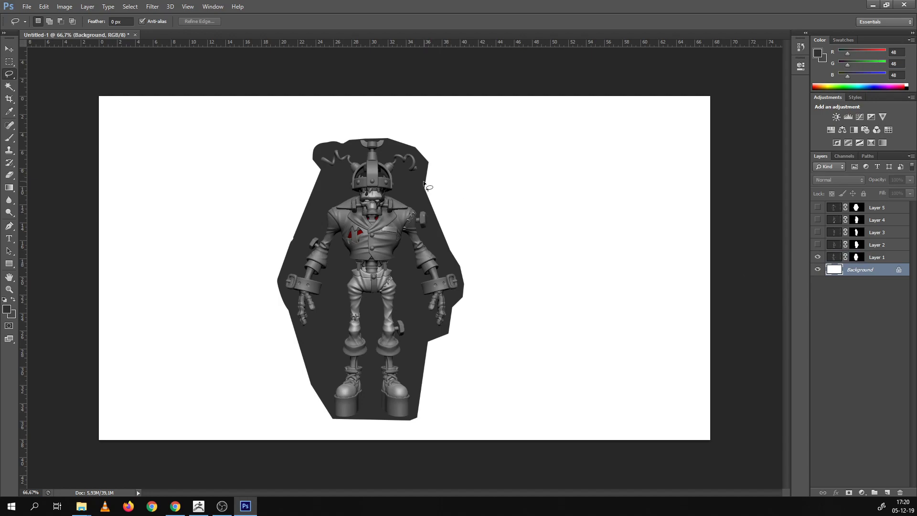
pyautogui.press('b')
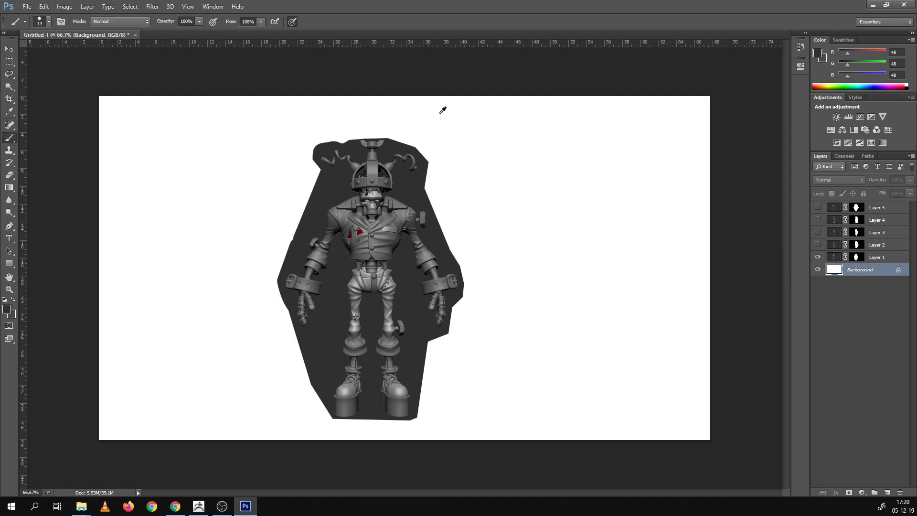
pyautogui.hotkey('alt', 'BackSpace')
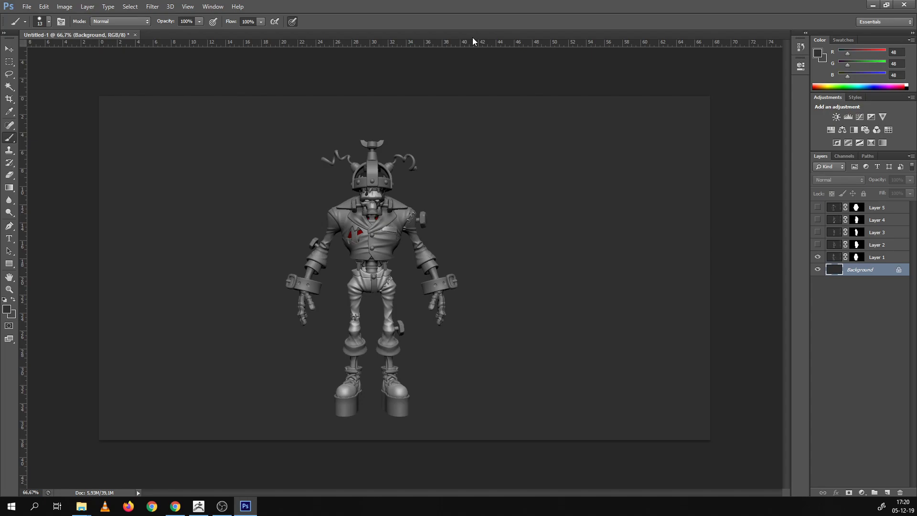
# Move the front-view character on Layer 1 to the left part of the canvas
pyautogui.click(838, 261)
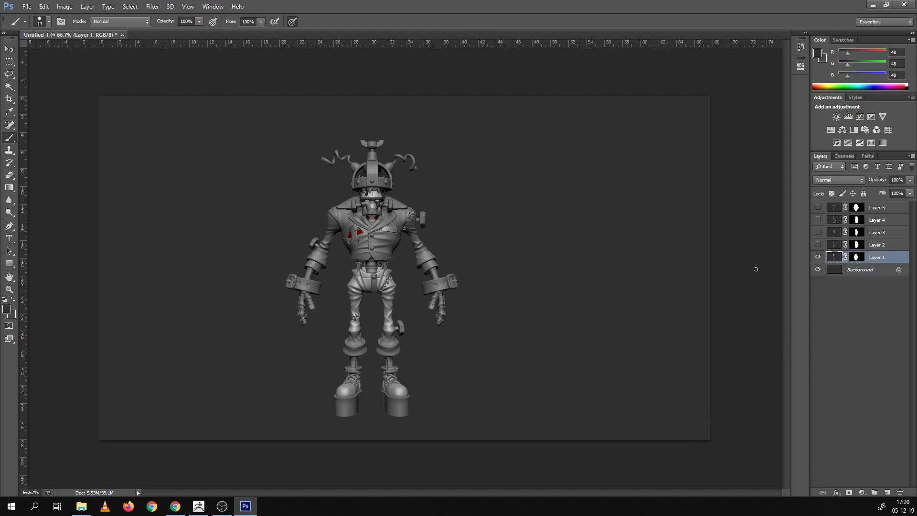
pyautogui.press('m')
pyautogui.moveTo(382, 229)
pyautogui.keyDown('ctrl'); pyautogui.mouseDown()
pyautogui.moveTo(210, 217)
pyautogui.moveTo(229, 213)
pyautogui.mouseUp(); pyautogui.keyUp('ctrl')
# Show Layers 2 and 3 and line up the three-quarter and side views in a row beside the front view
pyautogui.click(818, 244)
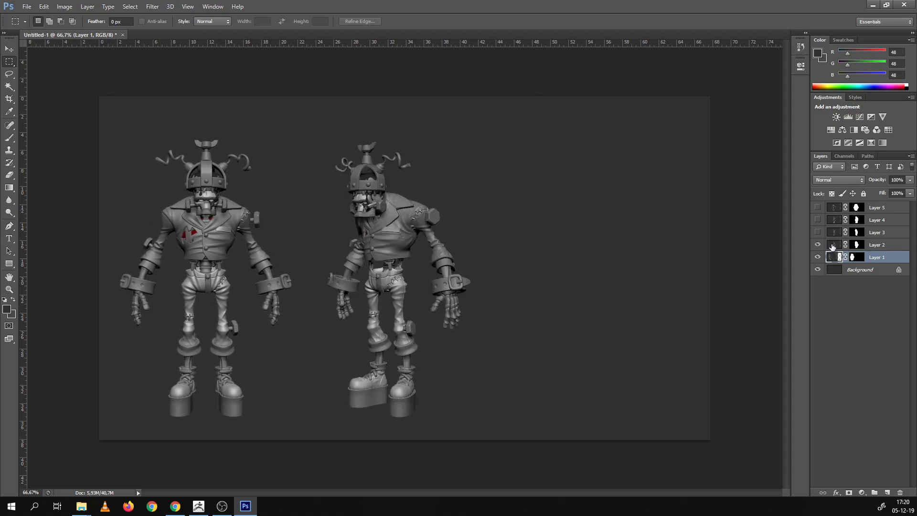
pyautogui.click(823, 246)
pyautogui.moveTo(444, 258)
pyautogui.keyDown('ctrl'); pyautogui.mouseDown()
pyautogui.moveTo(430, 258)
pyautogui.moveTo(569, 280)
pyautogui.moveTo(551, 280)
pyautogui.mouseUp(); pyautogui.keyUp('ctrl')
pyautogui.click(817, 233)
pyautogui.click(833, 233)
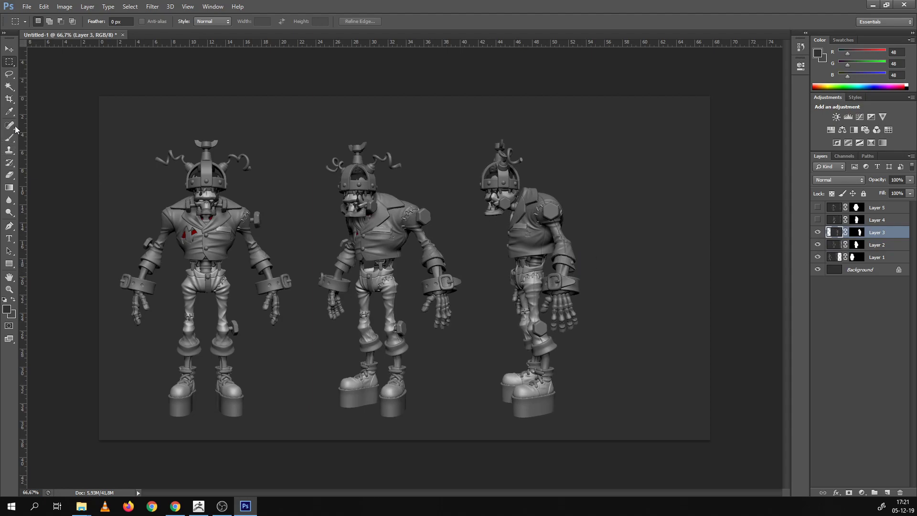
# Extend the canvas to the right with the Crop tool and fill the enlarged Background layer with the same dark grey
pyautogui.click(9, 98)
pyautogui.moveTo(710, 268)
pyautogui.mouseDown()
pyautogui.moveTo(789, 275)
pyautogui.moveTo(686, 266)
pyautogui.moveTo(725, 266)
pyautogui.mouseUp()
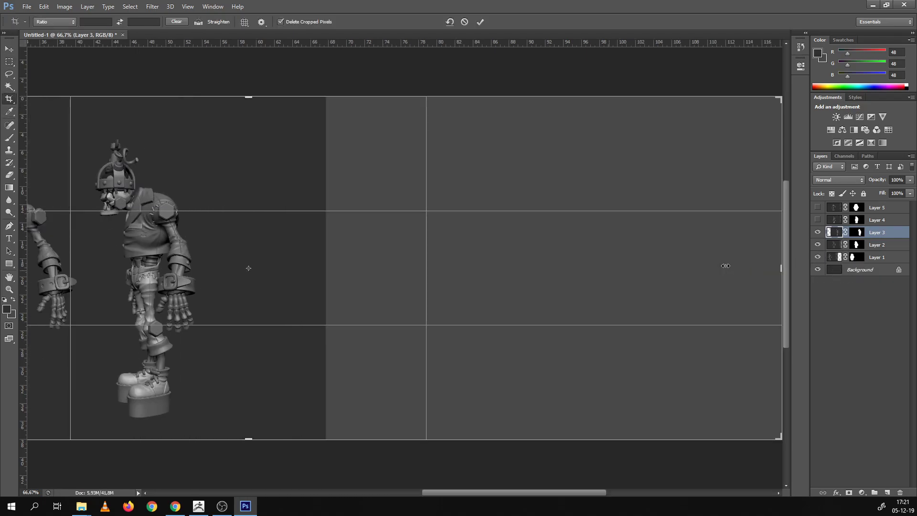
pyautogui.press('Return')
pyautogui.click(862, 261)
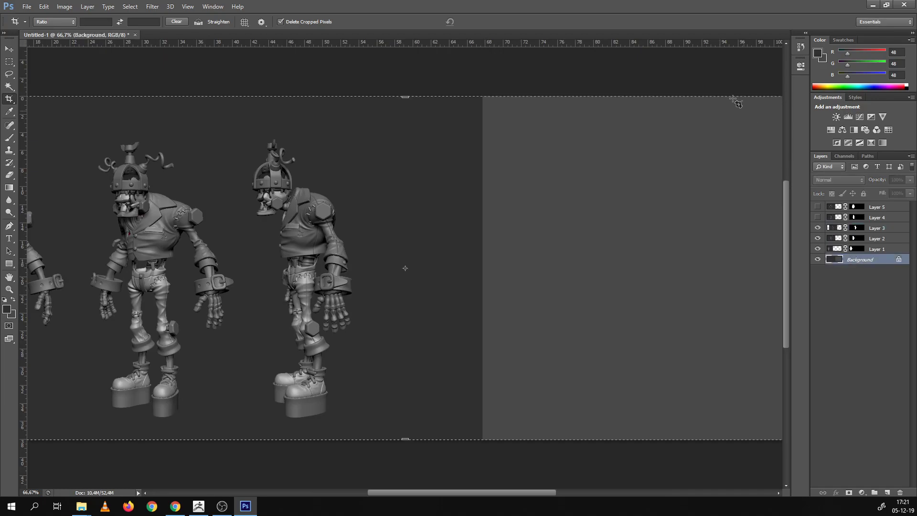
pyautogui.hotkey('alt', 'BackSpace')
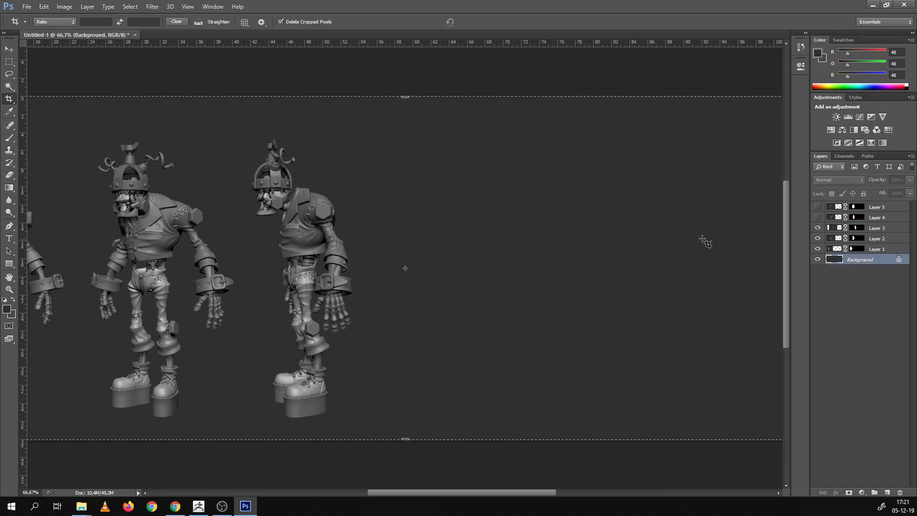
# Show Layer 4 and move the rear three-quarter view into the row to the right of the side view
pyautogui.click(10, 62)
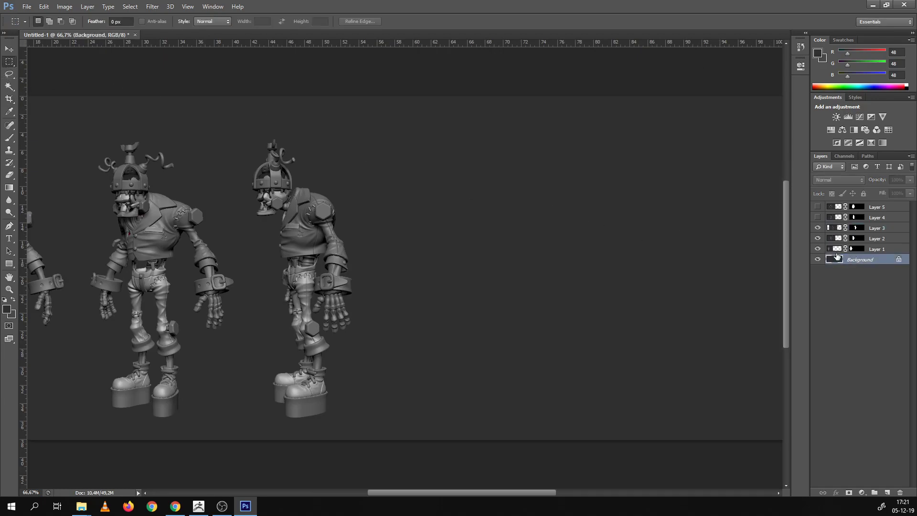
pyautogui.click(818, 217)
pyautogui.click(869, 218)
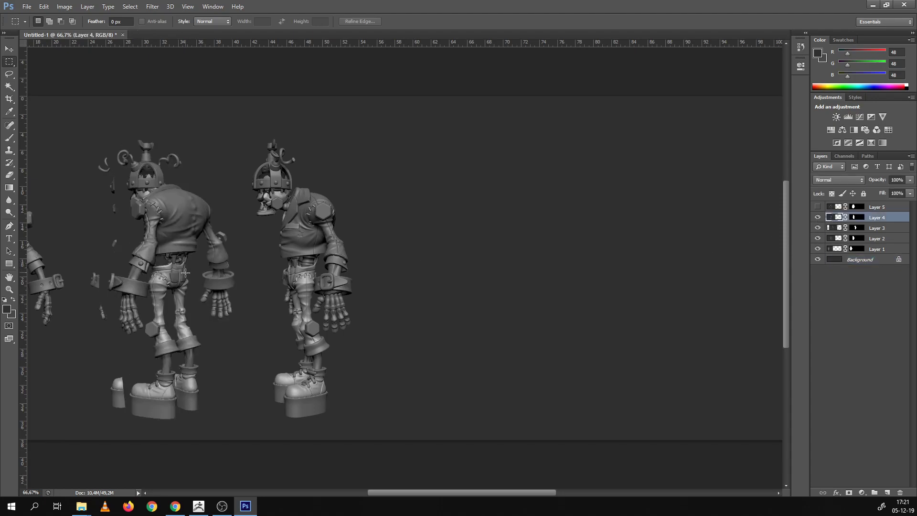
pyautogui.keyDown('ctrl'); pyautogui.moveTo(184, 279); pyautogui.dragTo(461, 288); pyautogui.keyUp('ctrl')
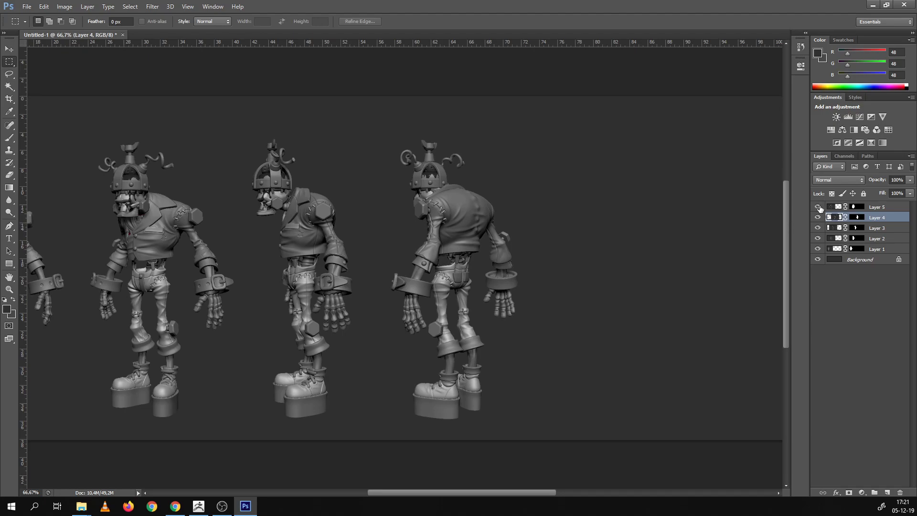
# Show Layer 5 and move the back view to the right end of the row of characters
pyautogui.click(817, 206)
pyautogui.click(870, 207)
pyautogui.keyDown('ctrl'); pyautogui.moveTo(191, 285); pyautogui.dragTo(663, 287); pyautogui.keyUp('ctrl')
pyautogui.hotkey('ctrl', '-')
pyautogui.hotkey('ctrl', '-')
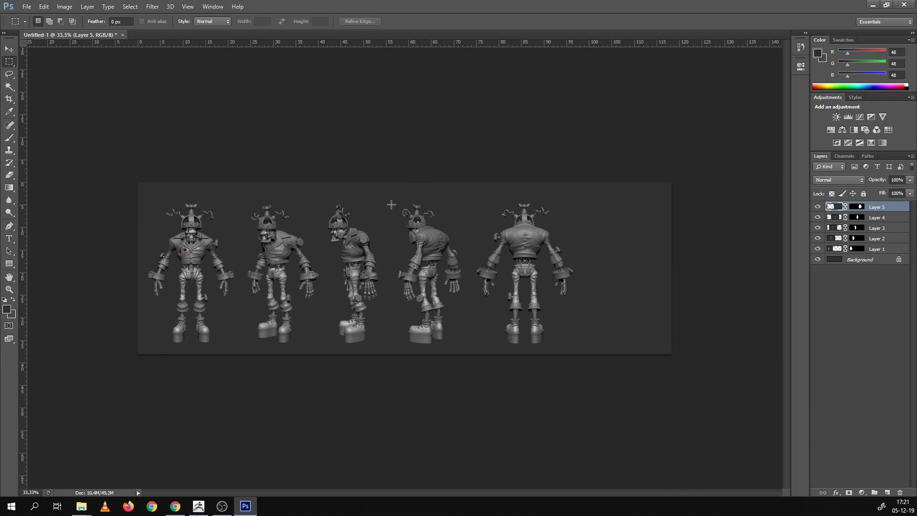
# Move all five character layers slightly up and right together, and add horizontal guides across the helmets and under the shoes
pyautogui.keyDown('shift'); pyautogui.click(877, 249); pyautogui.keyUp('shift')
pyautogui.keyDown('ctrl'); pyautogui.moveTo(549, 253); pyautogui.dragTo(555, 250); pyautogui.keyUp('ctrl')
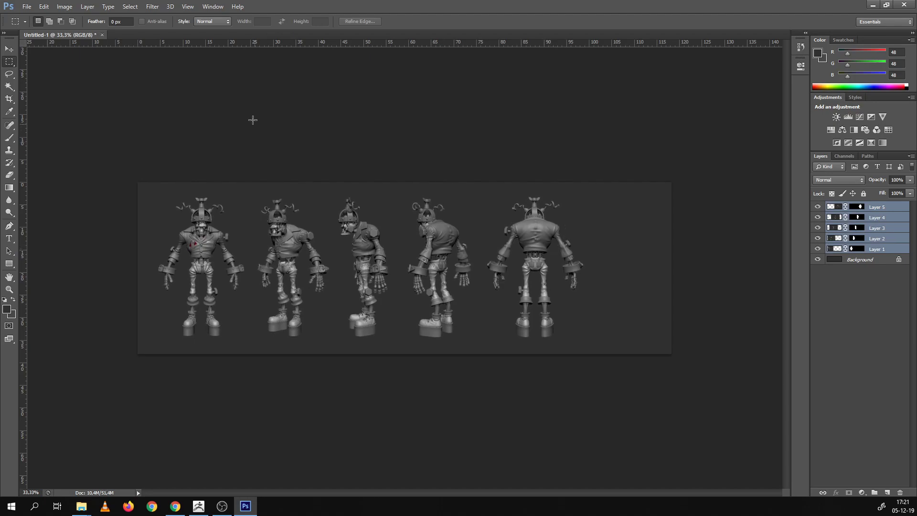
pyautogui.moveTo(280, 46); pyautogui.dragTo(311, 208)
pyautogui.moveTo(363, 44); pyautogui.dragTo(366, 337)
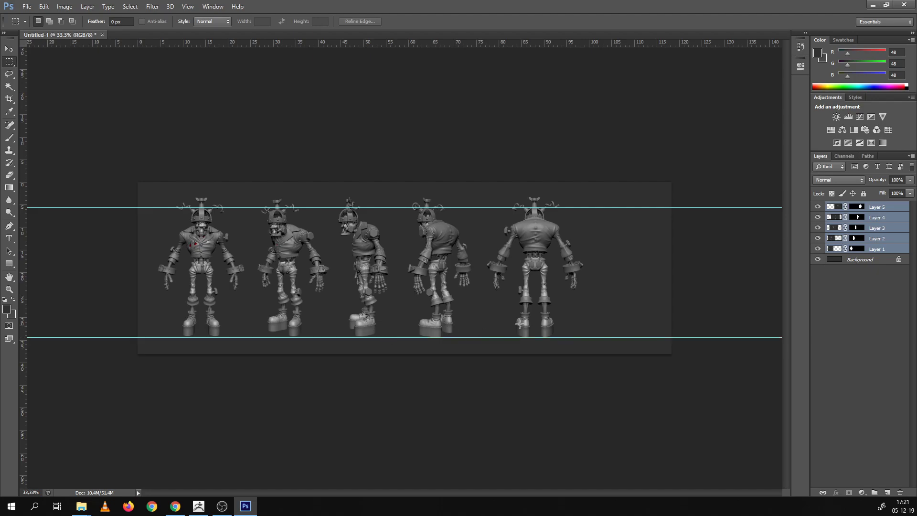
pyautogui.keyDown('alt'); pyautogui.scroll(1, 384, 151); pyautogui.keyUp('alt')
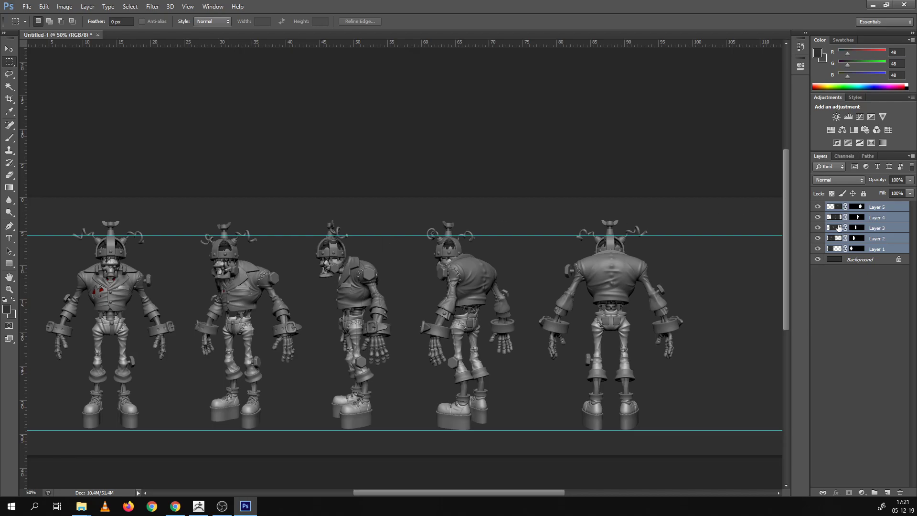
# Apply Layer 2's mask permanently and scale the front three-quarter view up proportionally to about 102% around its centre
pyautogui.click(857, 239)
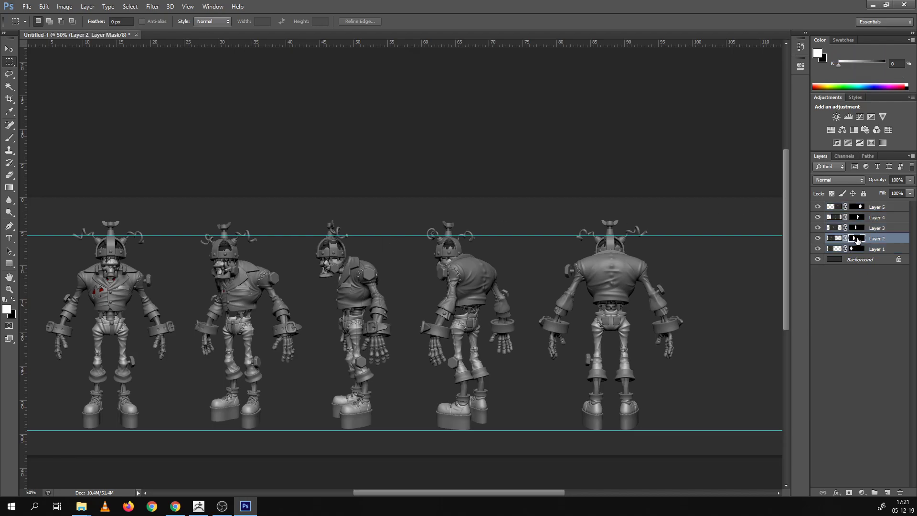
pyautogui.rightClick(857, 239)
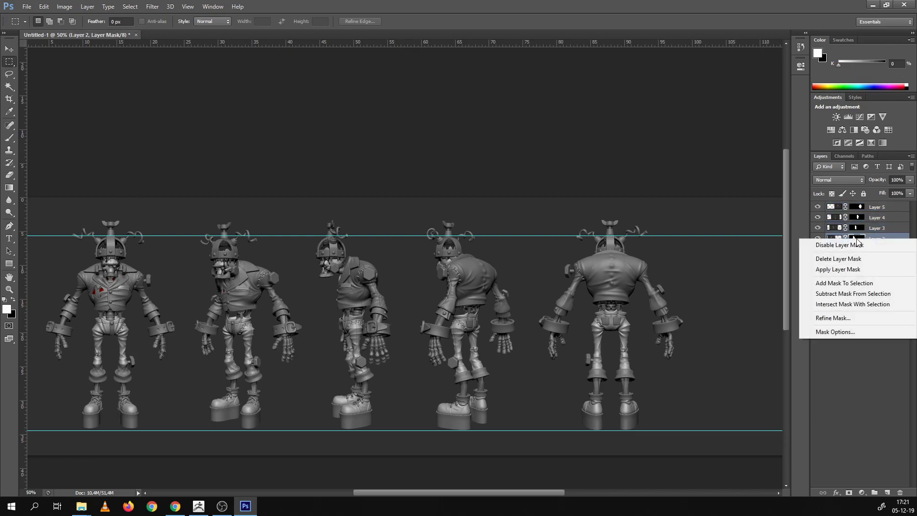
pyautogui.click(832, 274)
pyautogui.hotkey('ctrl', 't')
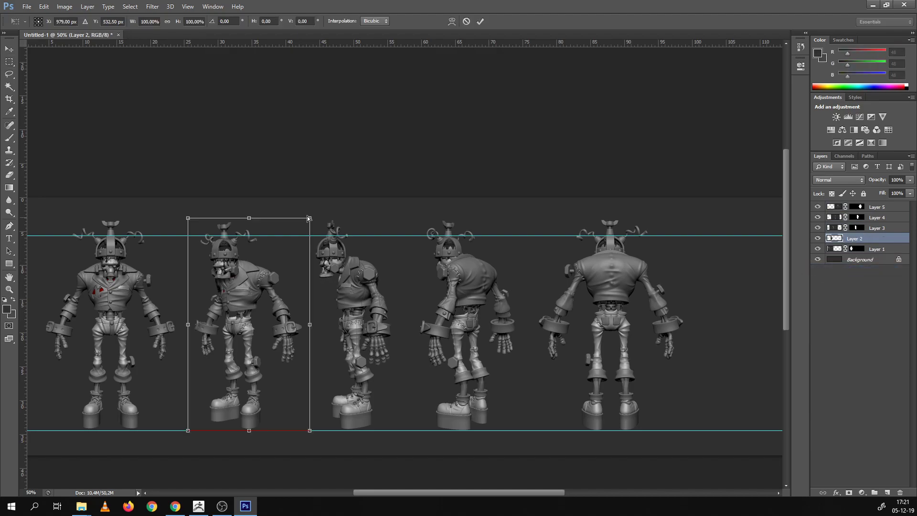
pyautogui.keyDown('alt'); pyautogui.keyDown('shift'); pyautogui.moveTo(313, 216); pyautogui.dragTo(314, 214); pyautogui.keyUp('shift'); pyautogui.keyUp('alt')
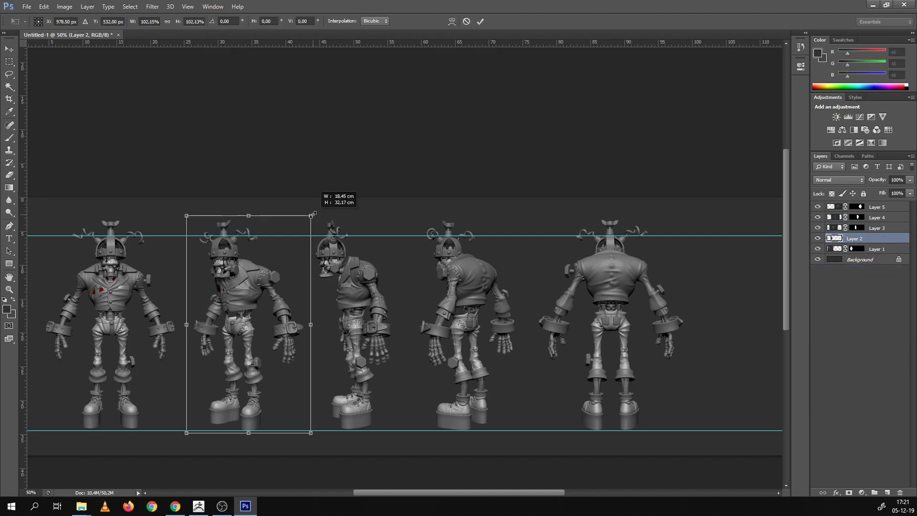
pyautogui.press('Return')
pyautogui.press('m')
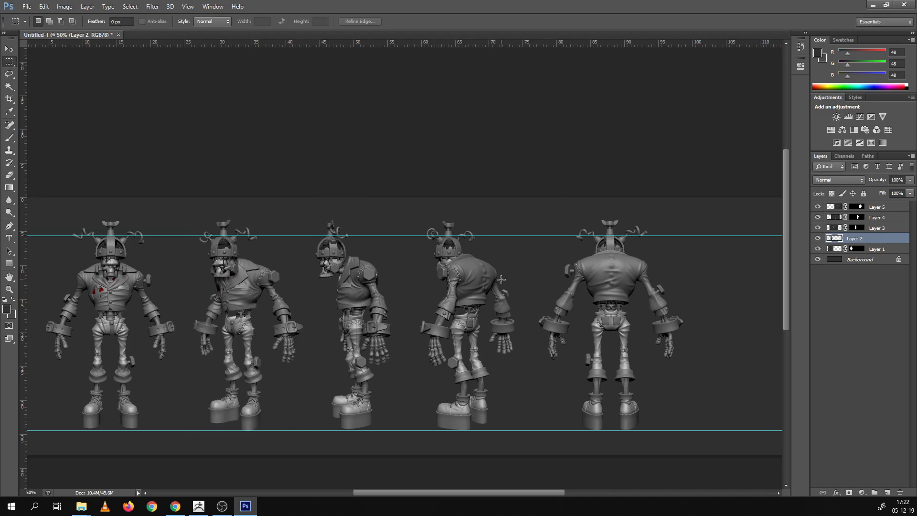
# Crop the canvas to a full-height selection around the five characters, cutting off the empty strip beyond the back view
pyautogui.click(832, 228)
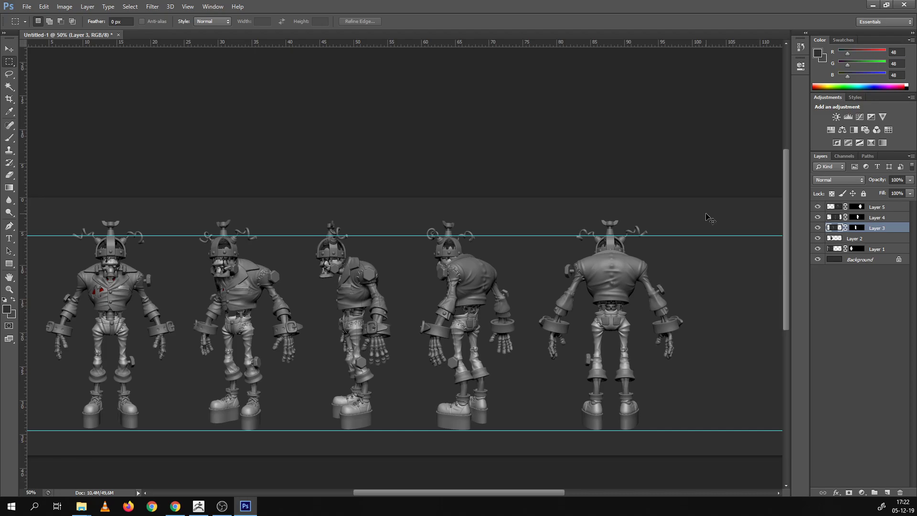
pyautogui.hotkey('ctrl', '-')
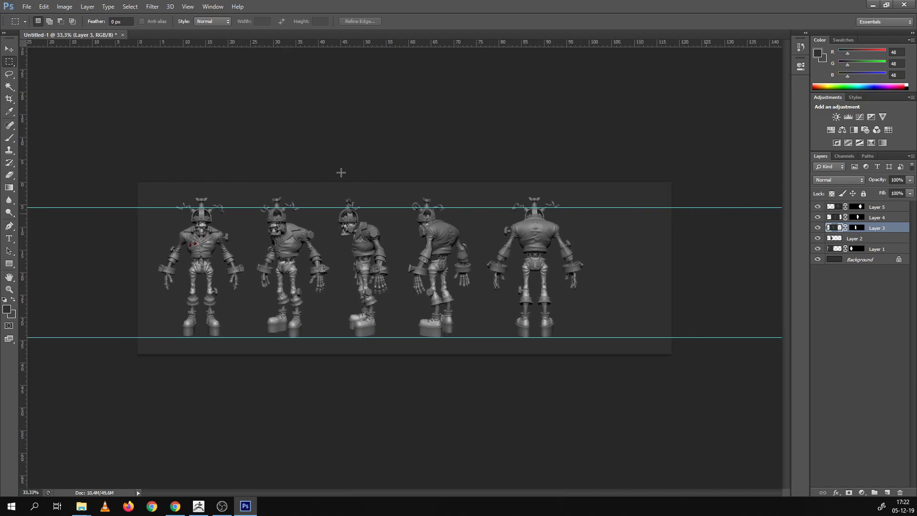
pyautogui.moveTo(137, 182); pyautogui.dragTo(602, 386)
pyautogui.click(64, 6)
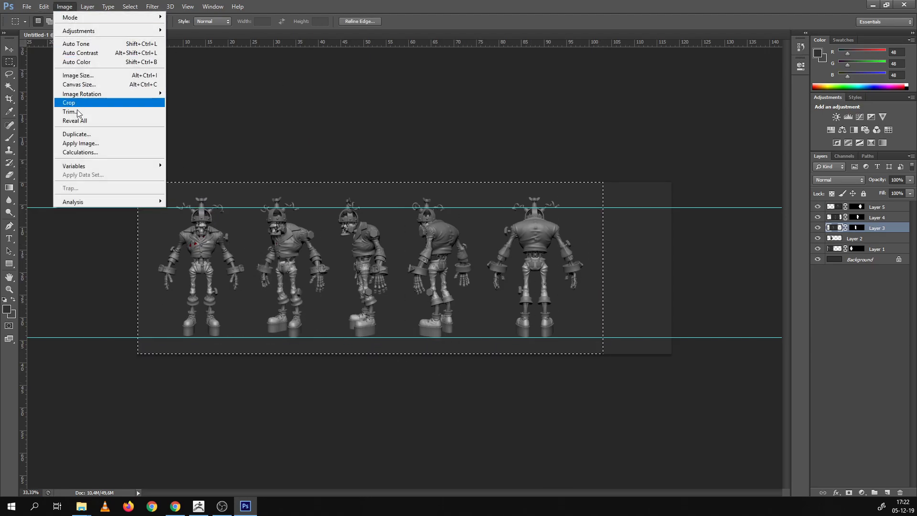
pyautogui.click(76, 100)
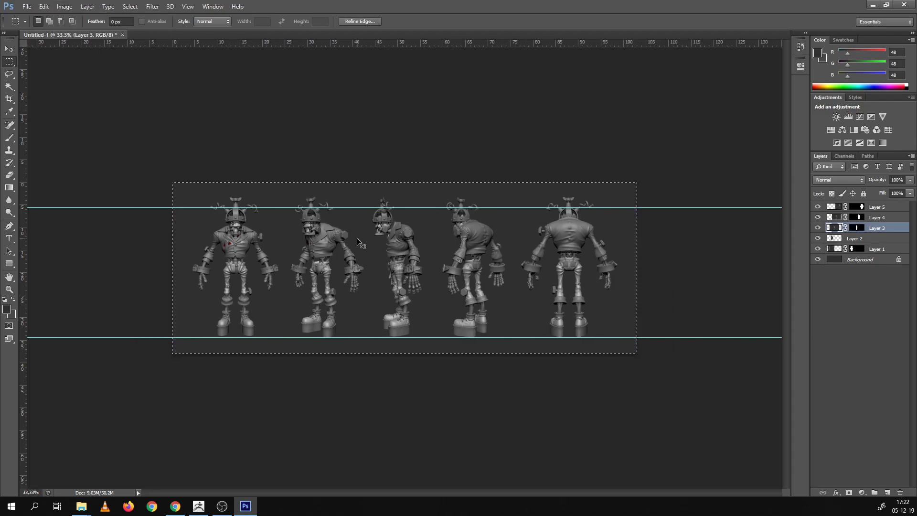
# Start saving the document under a new name and browse to the project's WIP folder on the Toshiba HDD (D:) drive
pyautogui.hotkey('ctrl', 'shift', 's')
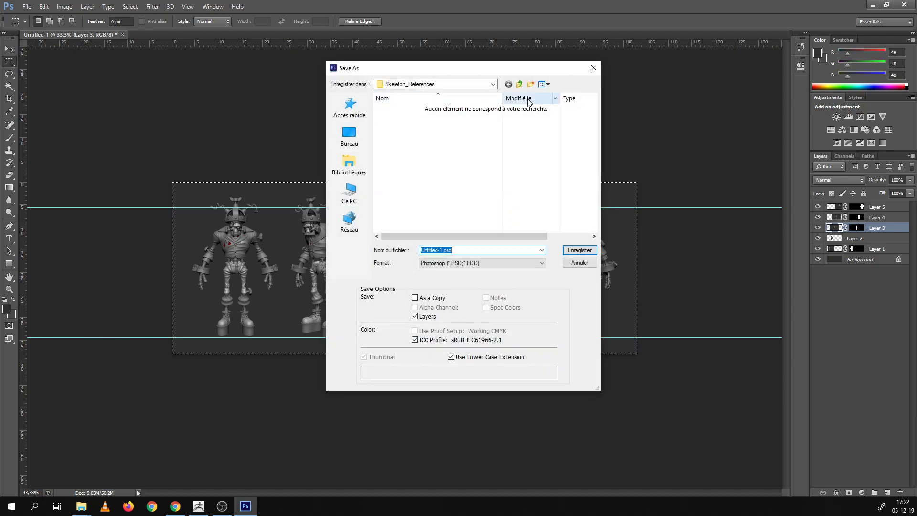
pyautogui.click(520, 85)
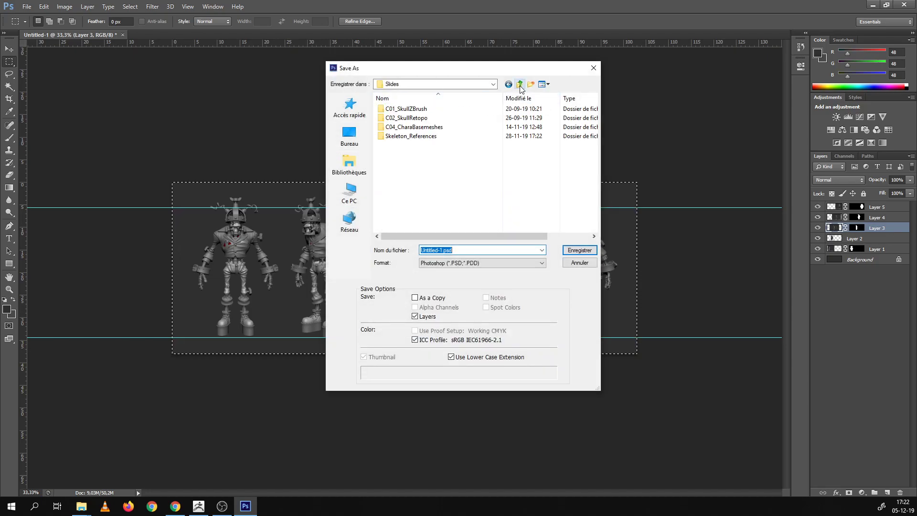
pyautogui.click(520, 85)
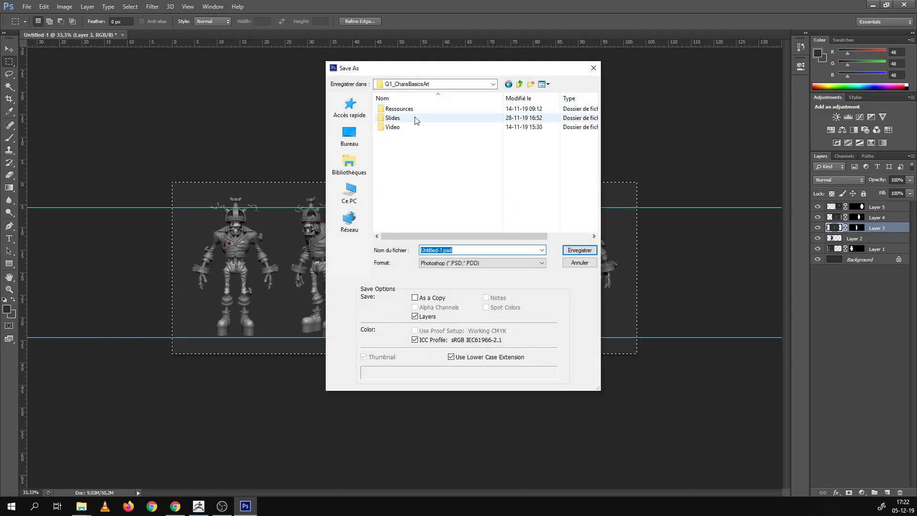
pyautogui.click(358, 139)
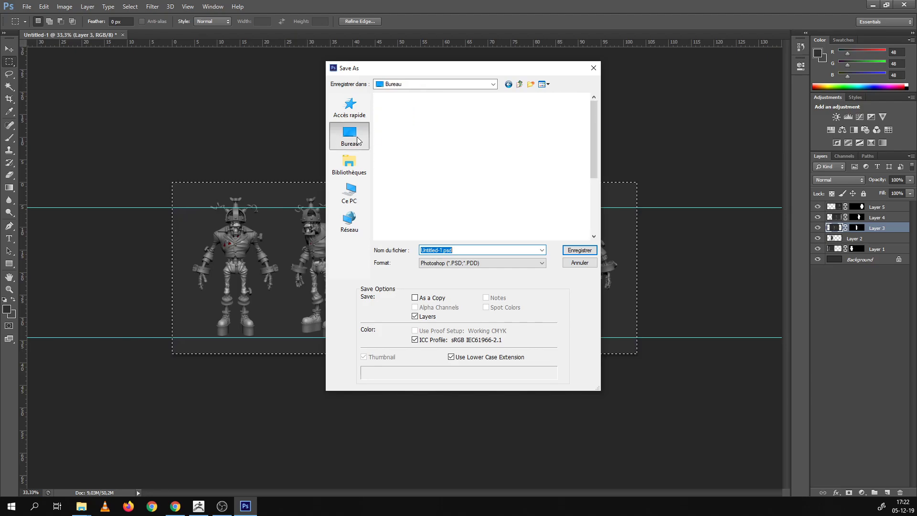
pyautogui.click(349, 191)
pyautogui.doubleClick(511, 222)
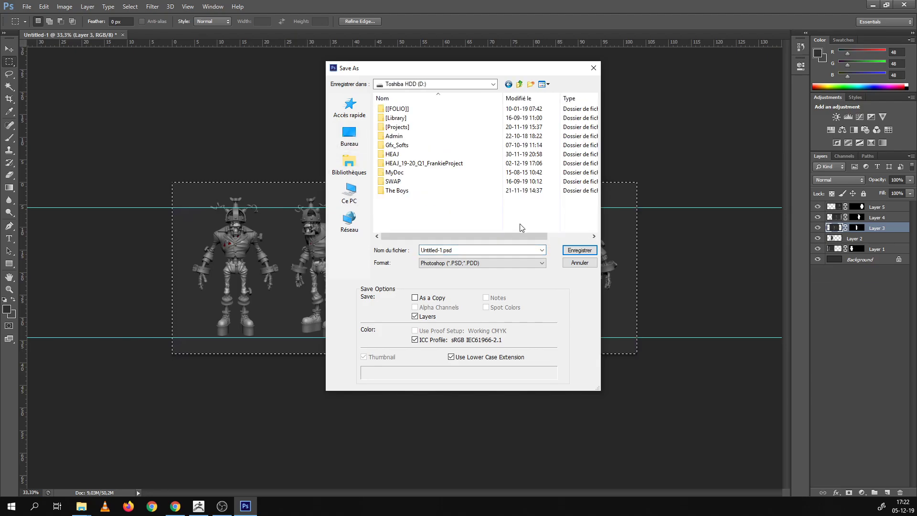
pyautogui.doubleClick(416, 174)
pyautogui.doubleClick(391, 154)
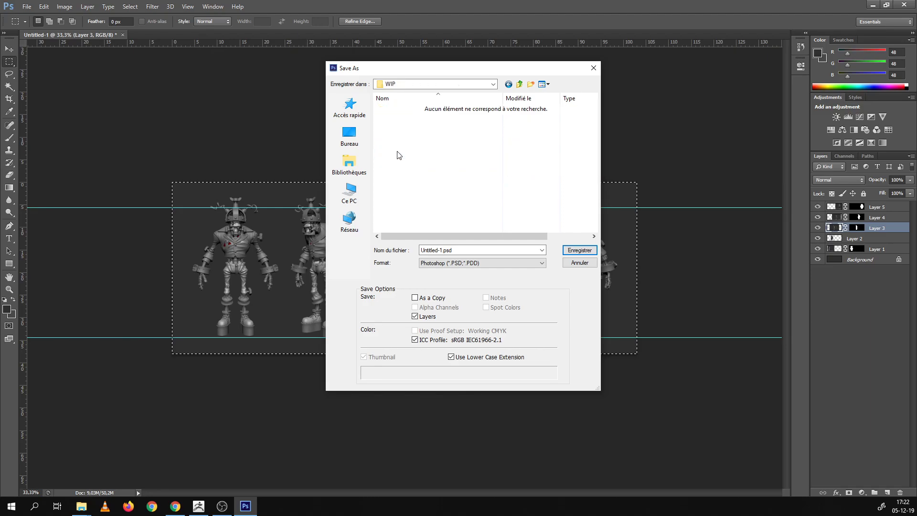
# Save the sheet as a JPEG named SkeletonFrankie_WIP002, based on the existing WIP001 file's name
pyautogui.click(449, 262)
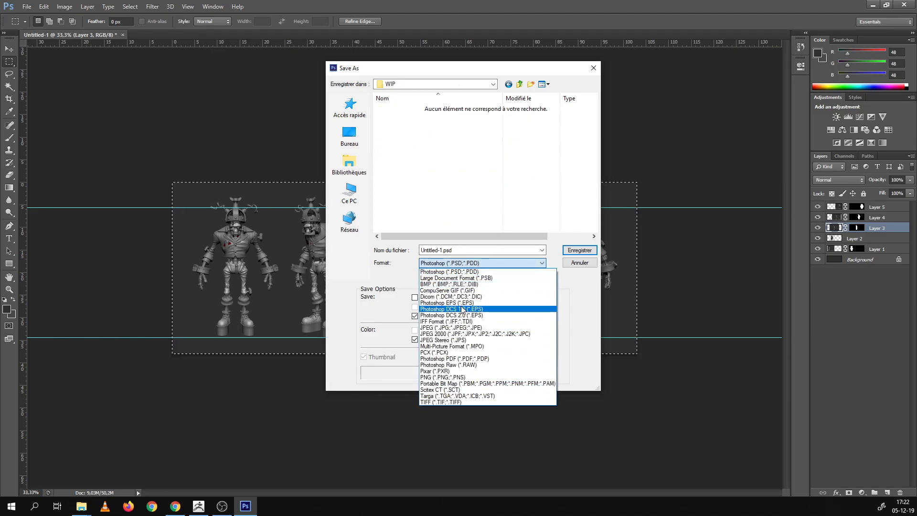
pyautogui.click(466, 327)
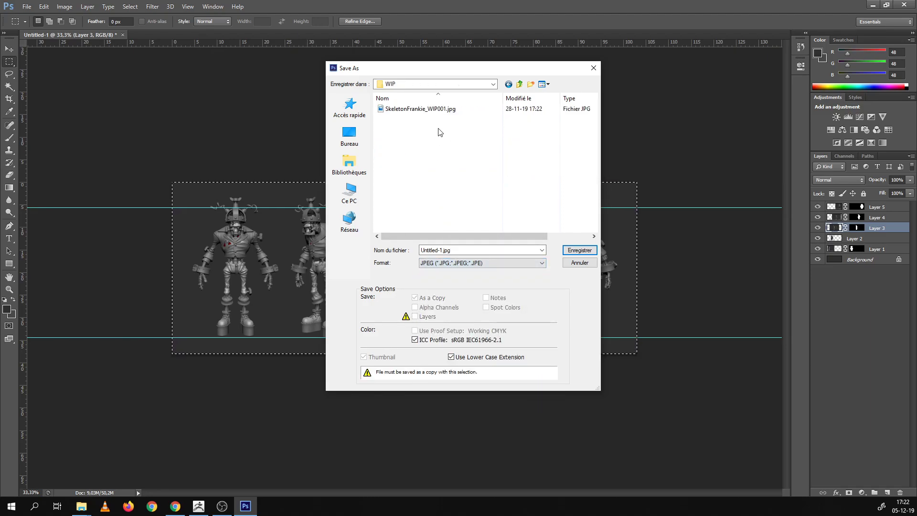
pyautogui.click(444, 109)
pyautogui.doubleClick(483, 248)
pyautogui.moveTo(476, 249); pyautogui.dragTo(495, 227)
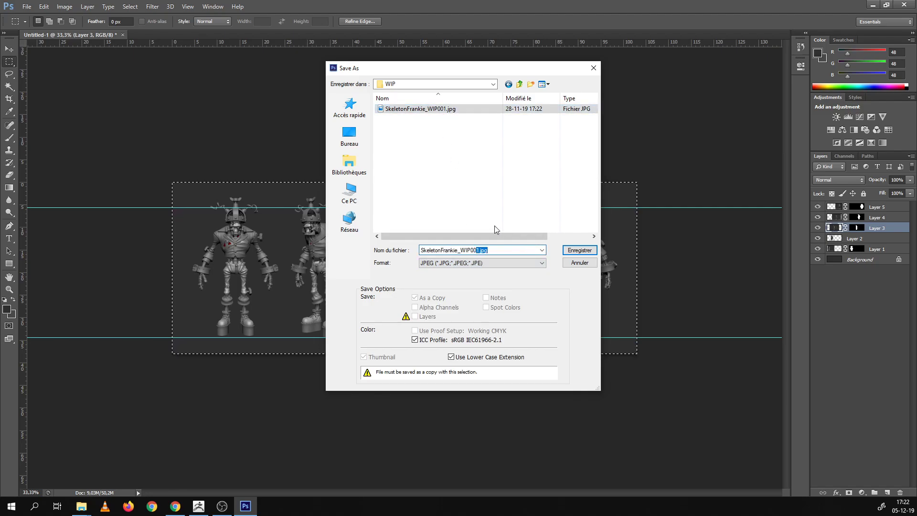
pyautogui.write('2')
pyautogui.press('Return')
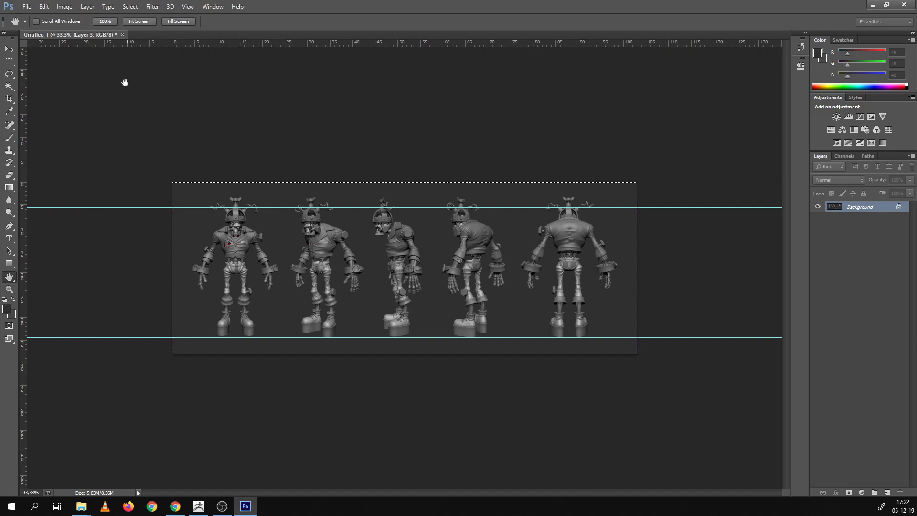
# Examine the flattened turnaround sheet up close, including the side view's hands and boots, and the whole row of characters
pyautogui.keyDown('ctrl'); pyautogui.click(305, 207); pyautogui.keyUp('ctrl')
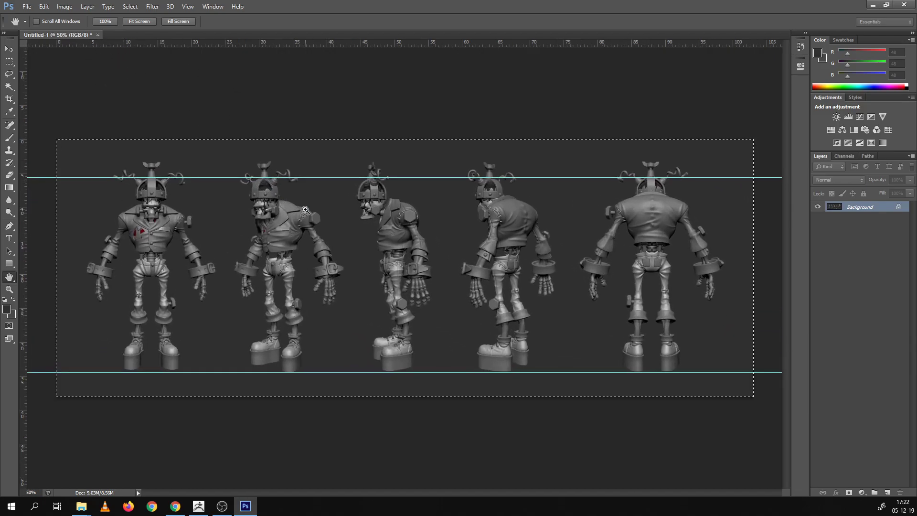
pyautogui.keyDown('ctrl'); pyautogui.click(306, 208); pyautogui.keyUp('ctrl')
pyautogui.hotkey('ctrl', '+')
pyautogui.hotkey('ctrl', '+')
pyautogui.moveTo(128, 227); pyautogui.dragTo(349, 185)
pyautogui.moveTo(215, 236); pyautogui.dragTo(473, 166)
pyautogui.moveTo(521, 300); pyautogui.dragTo(457, 173)
pyautogui.hotkey('ctrl', 'r')
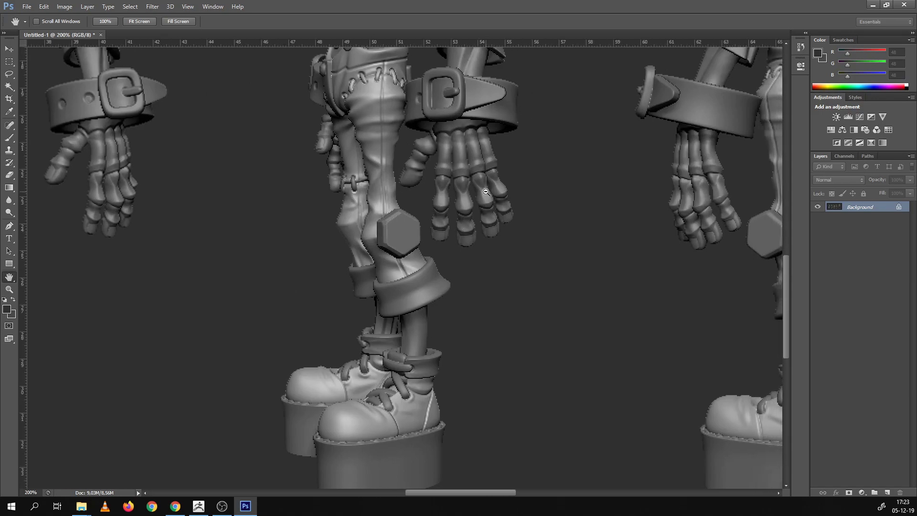
pyautogui.keyDown('alt'); pyautogui.scroll(-3, 485, 192); pyautogui.keyUp('alt')
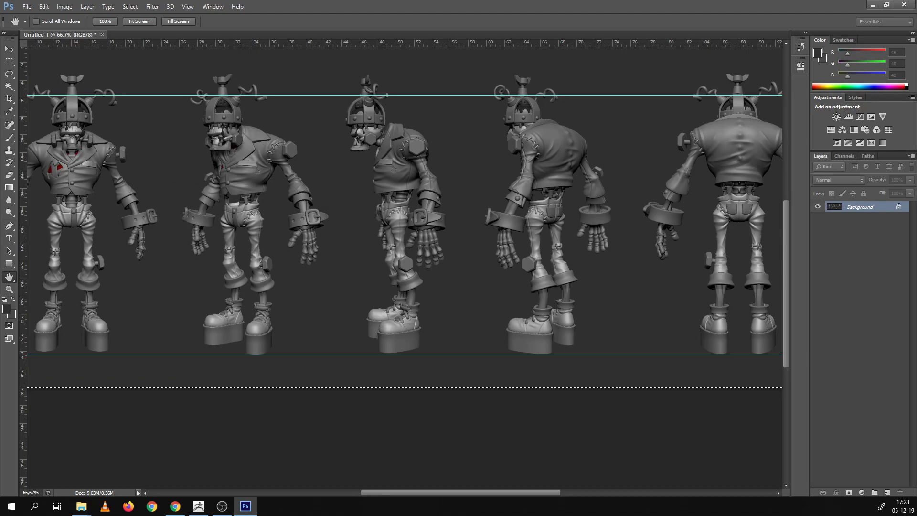
pyautogui.click(224, 506)
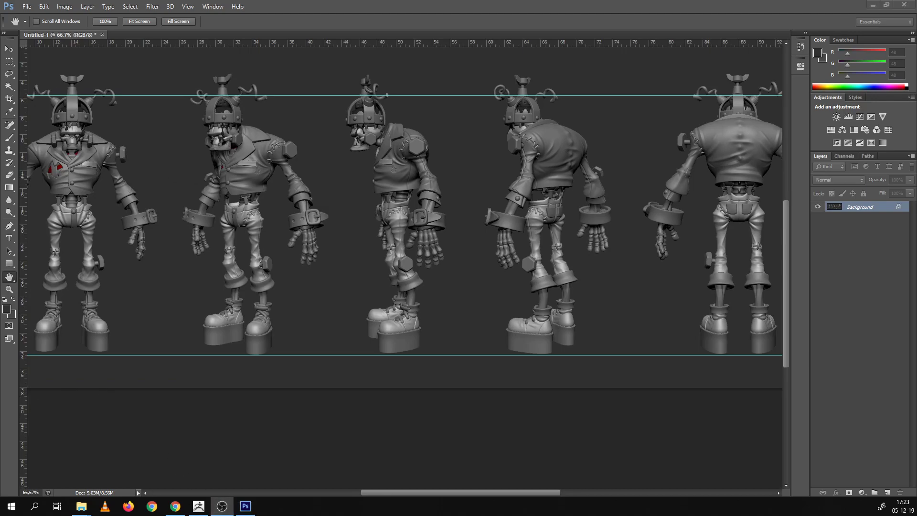